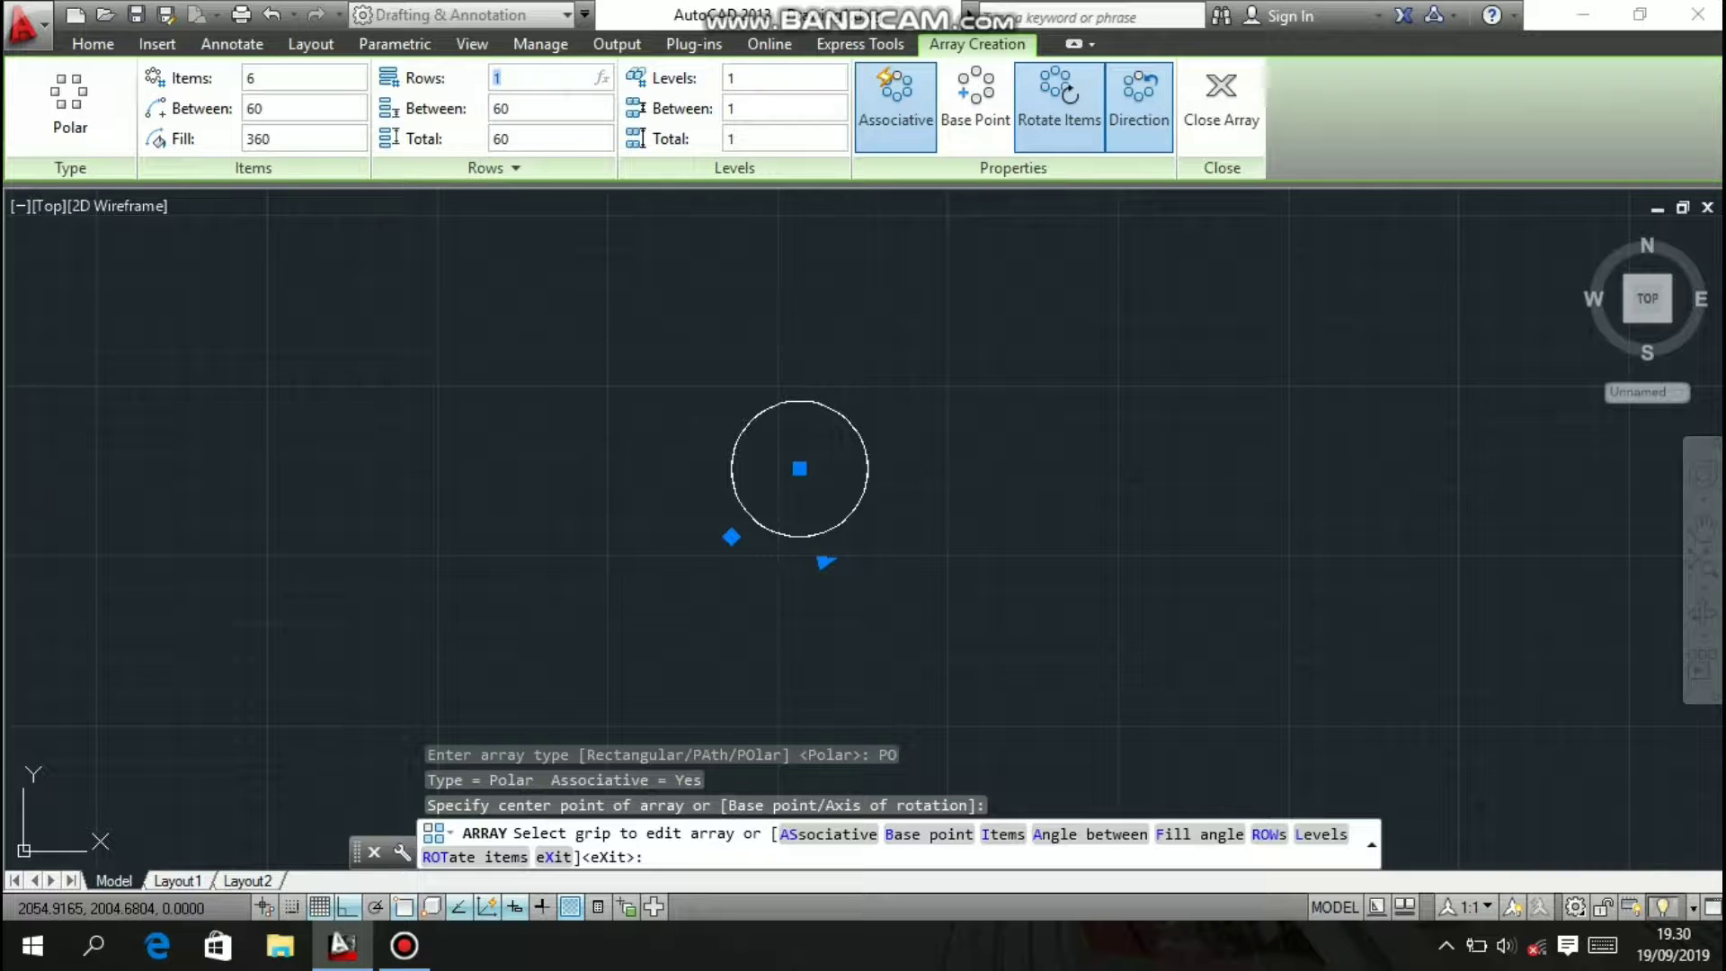
- Try row counts of 3, 4 and 2 for the polar array of circles
key(Return)
scroll(669, 368, down, 5)
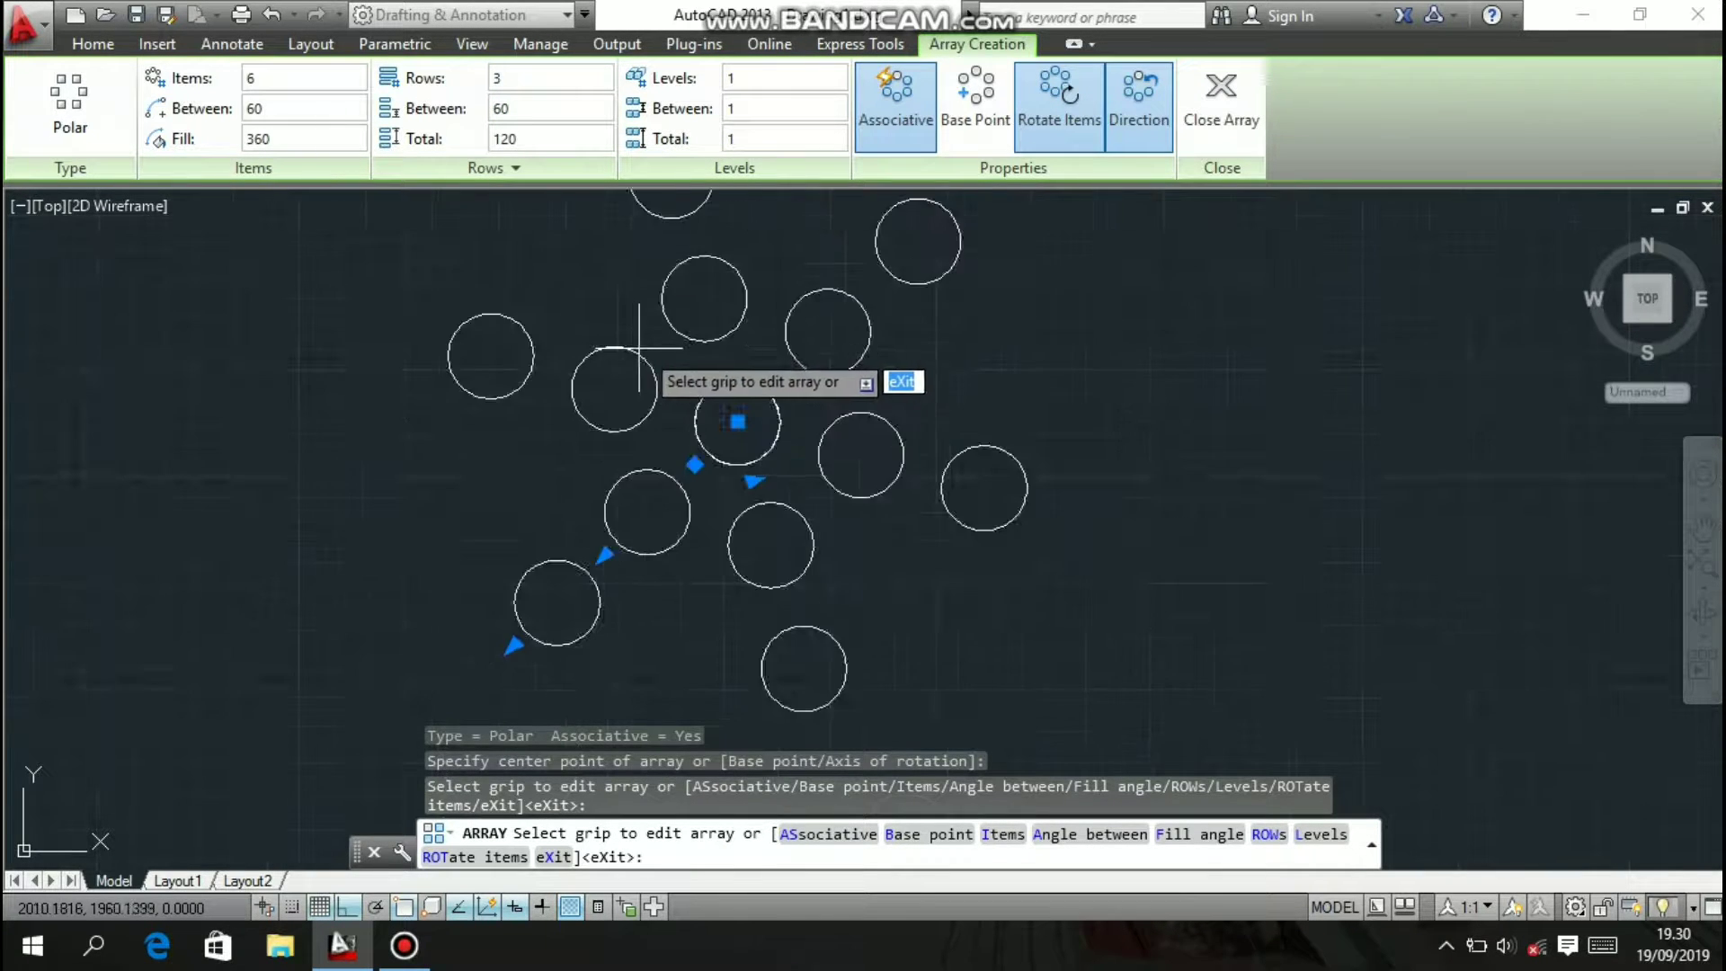
middle_drag(668, 359, 762, 452)
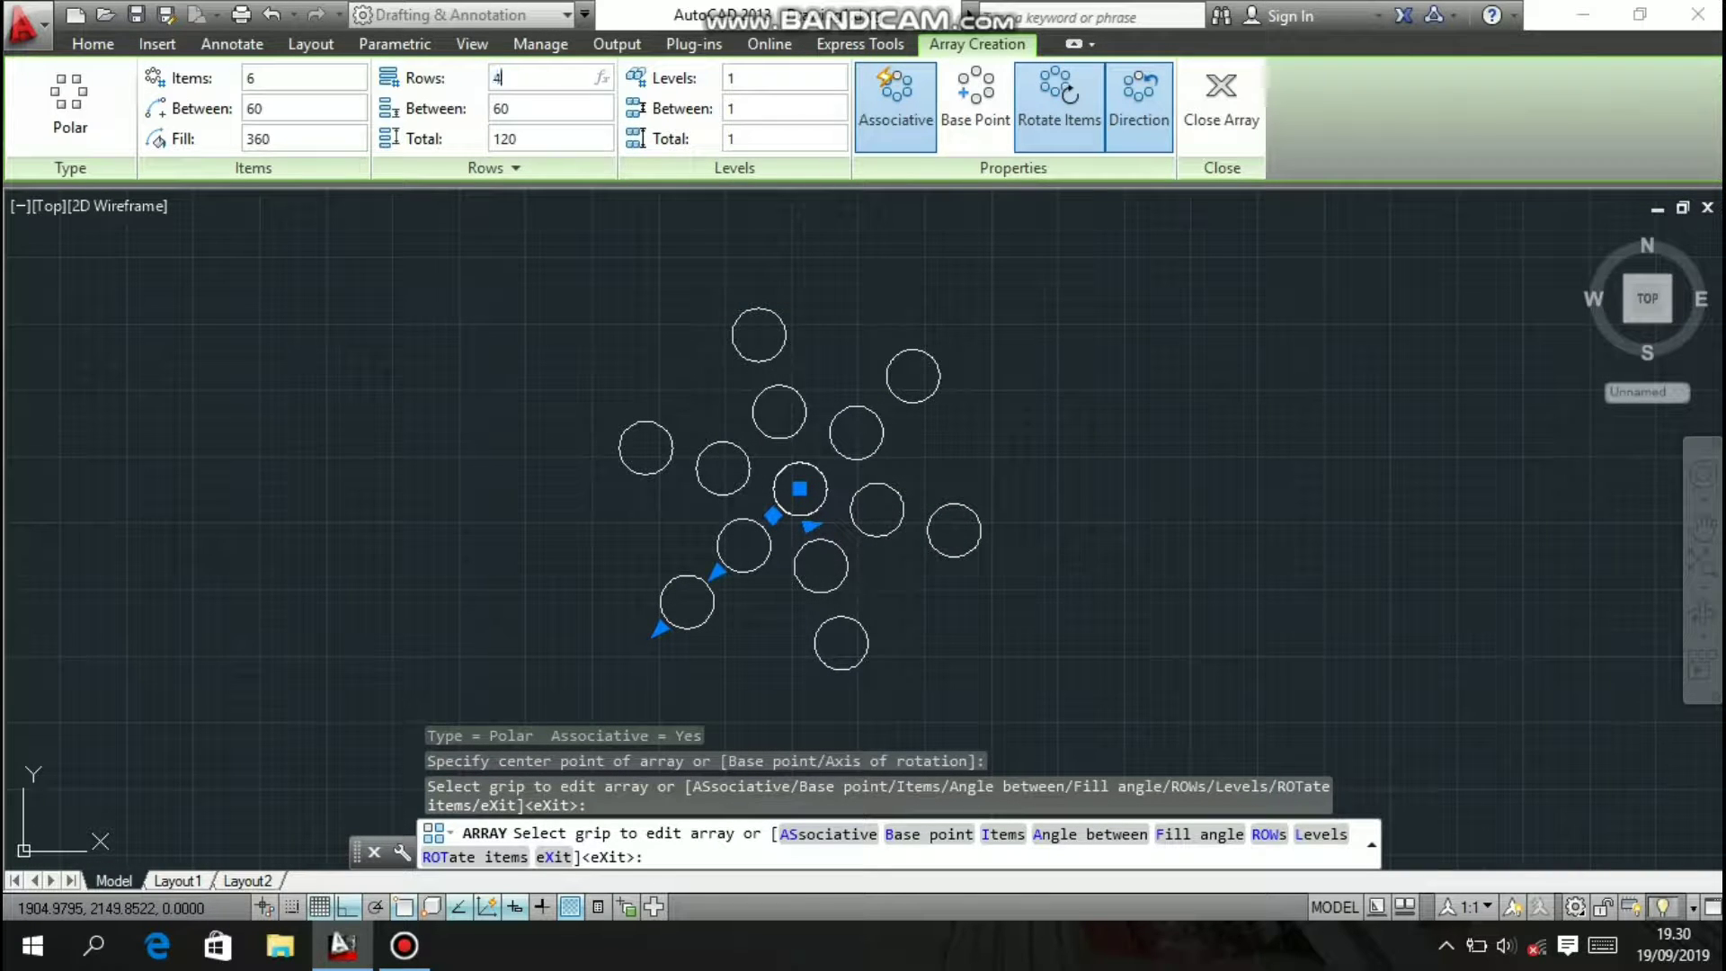
key(Return)
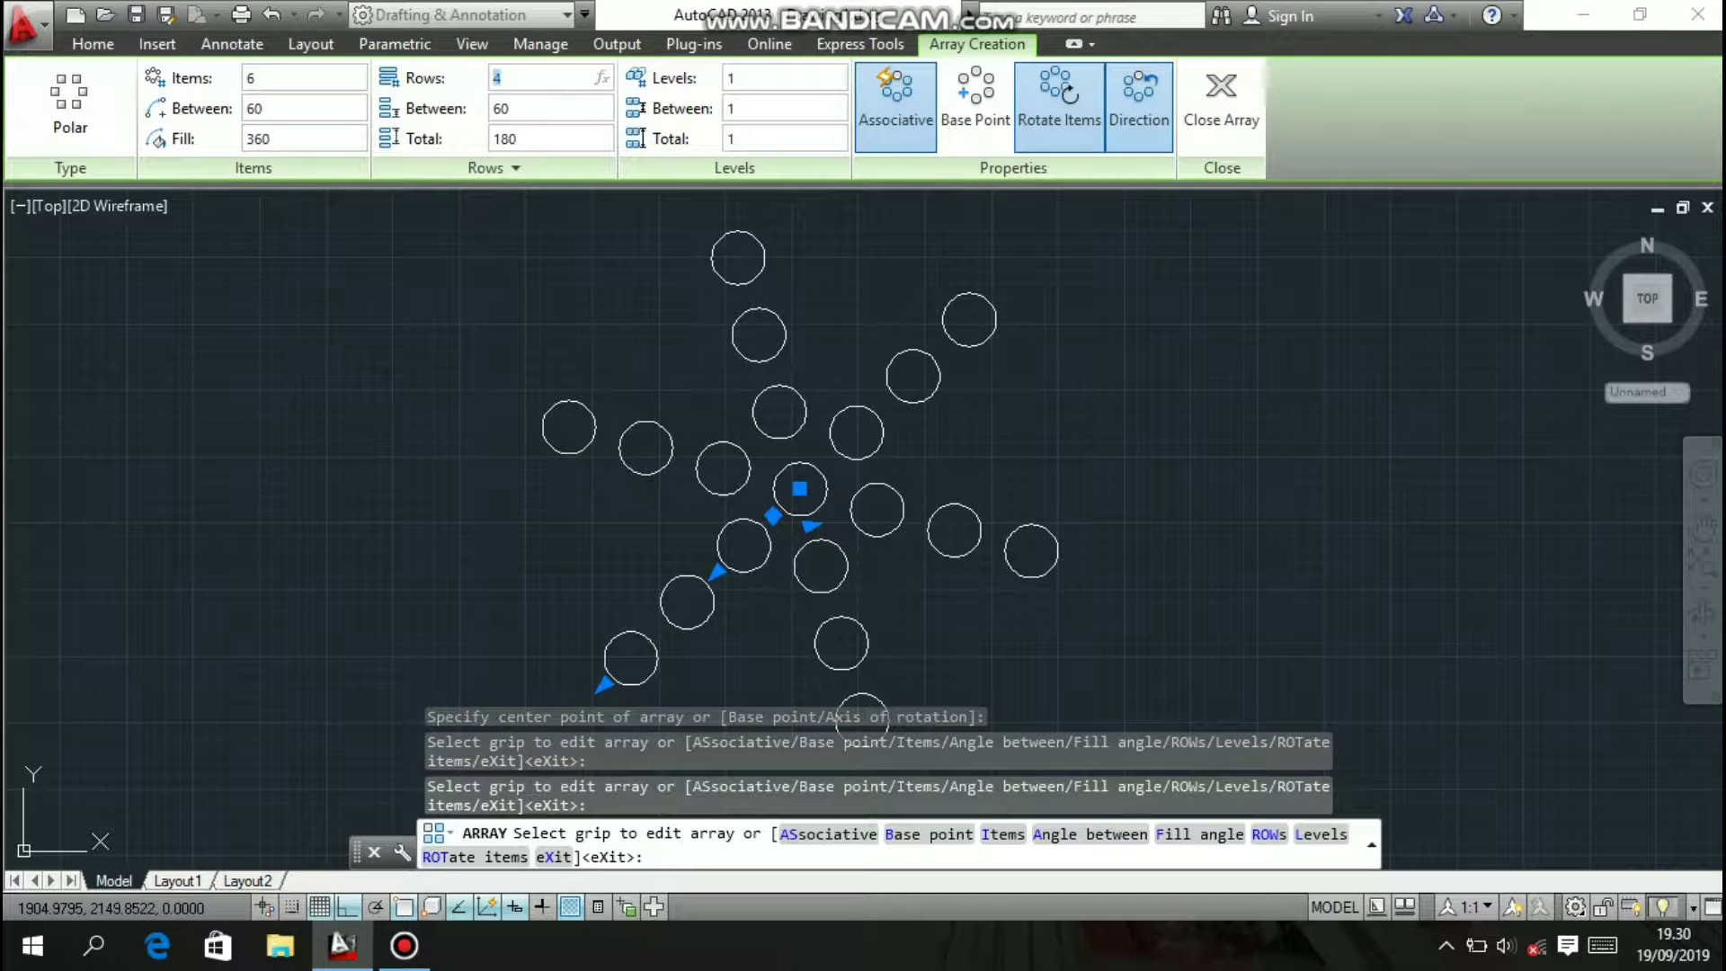
key(Return)
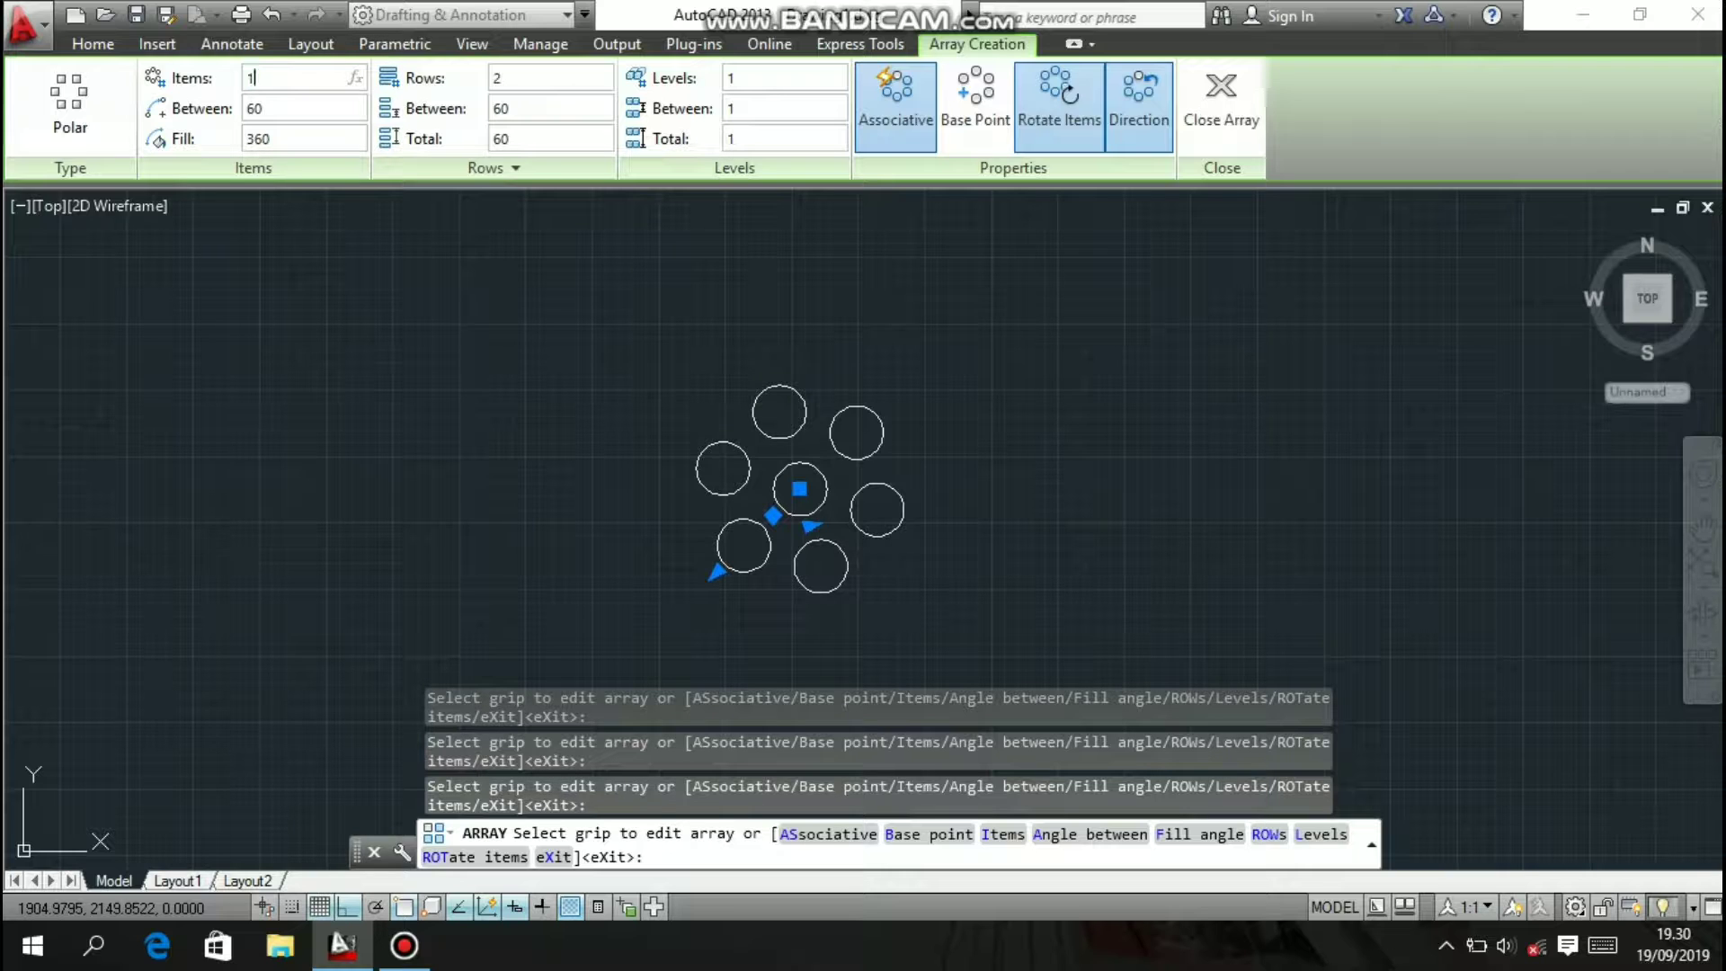
- Try 10 and then 50 items in the polar array and examine the overlapping circle pattern
text(10)
key(Return)
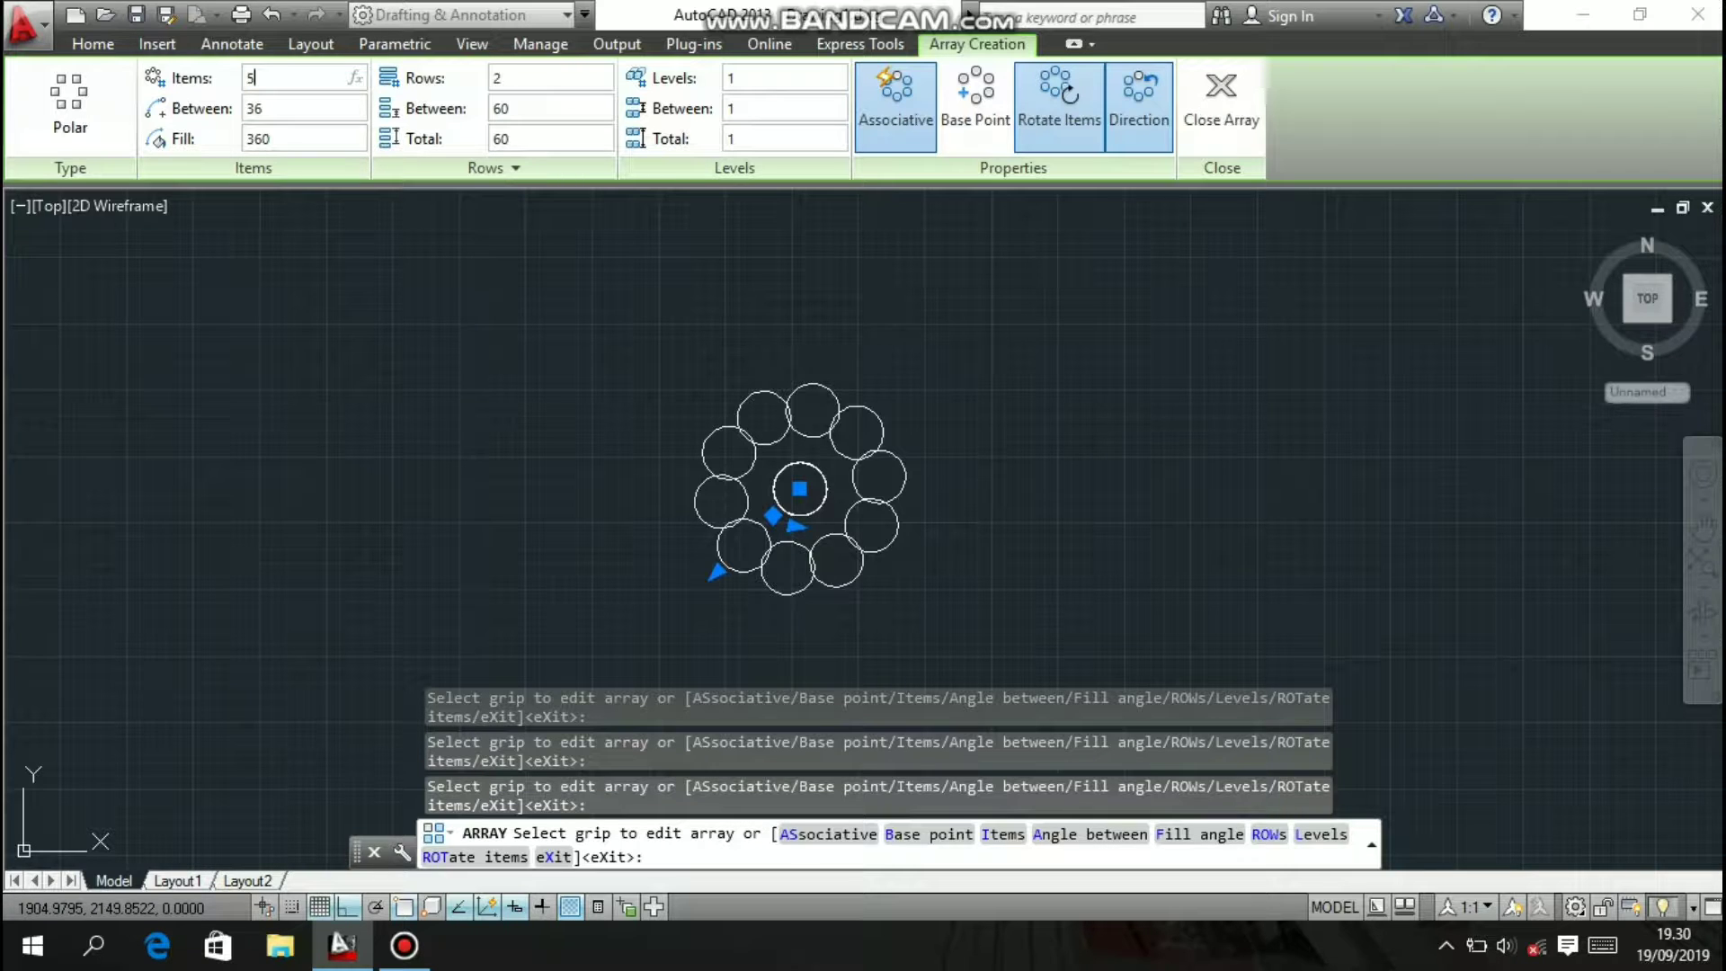
key(Return)
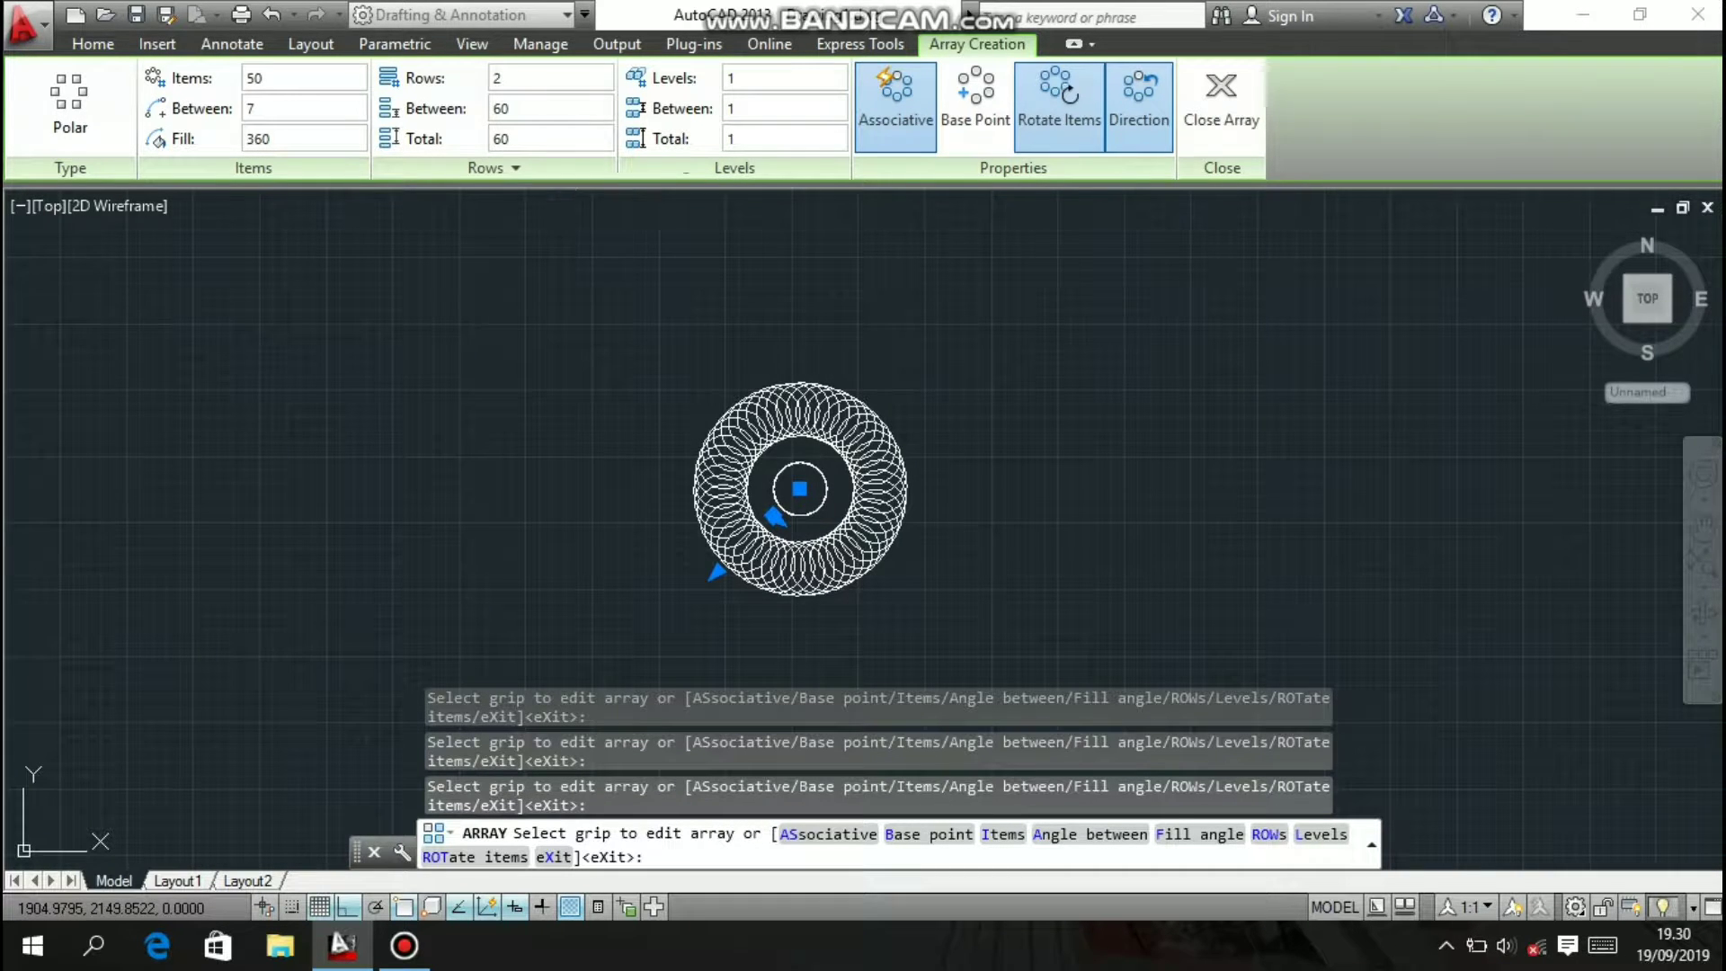
scroll(761, 469, up, 4)
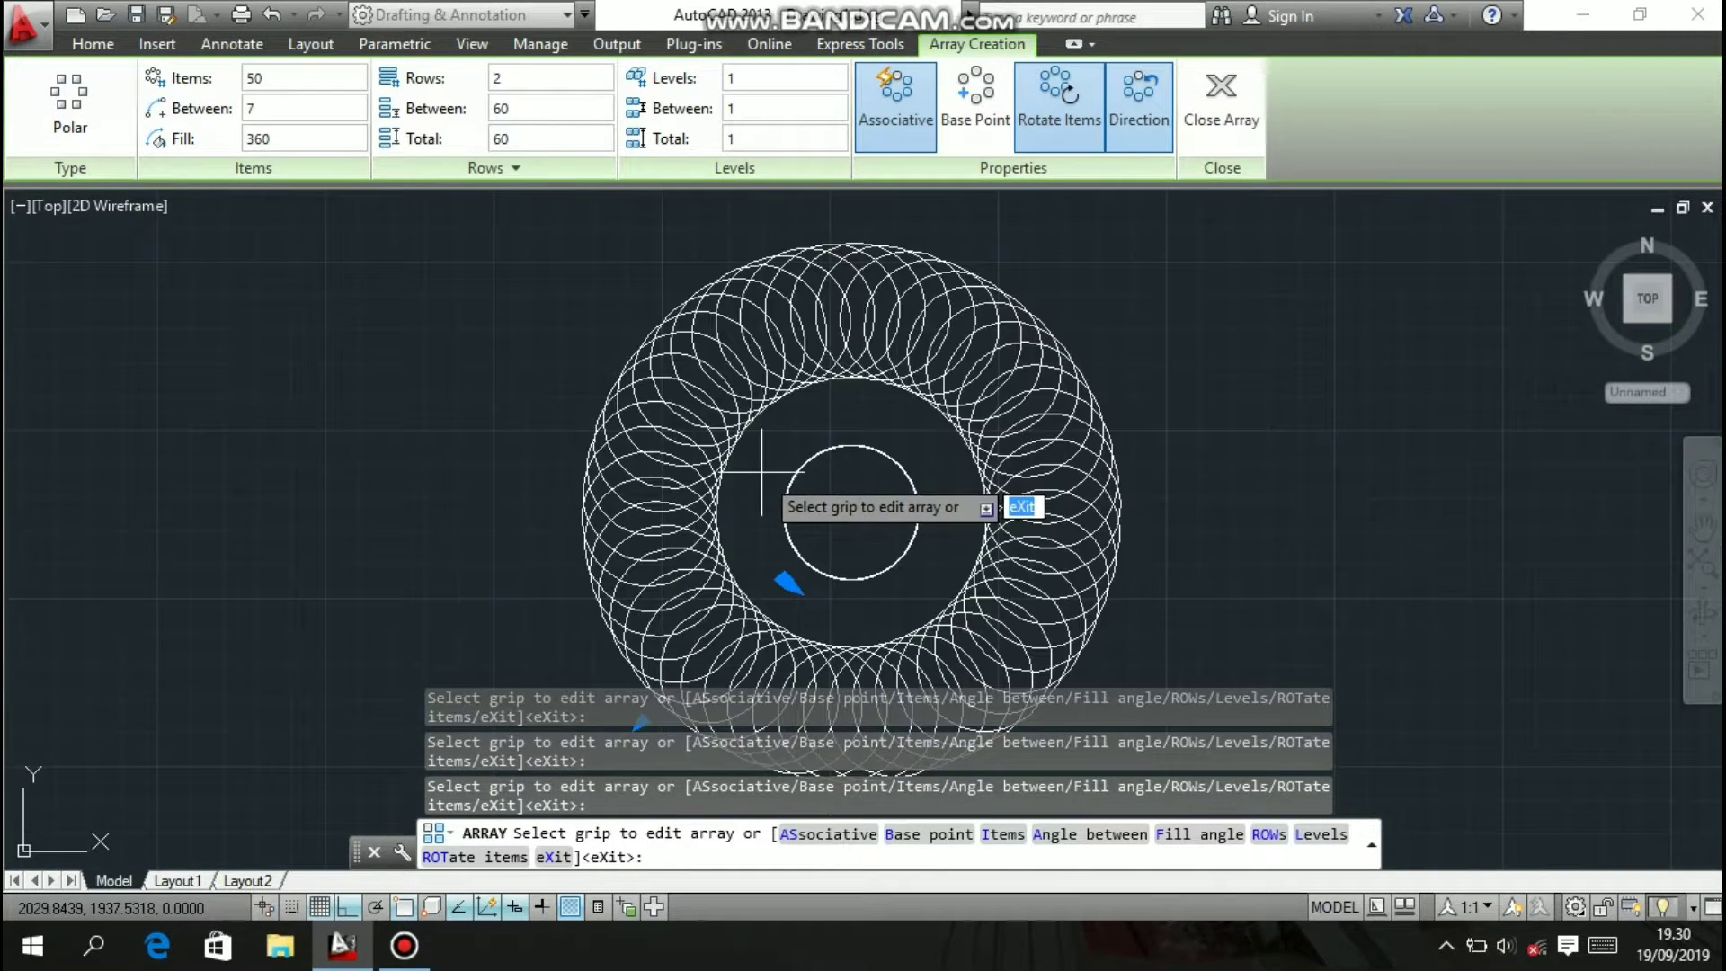
scroll(761, 469, down, 2)
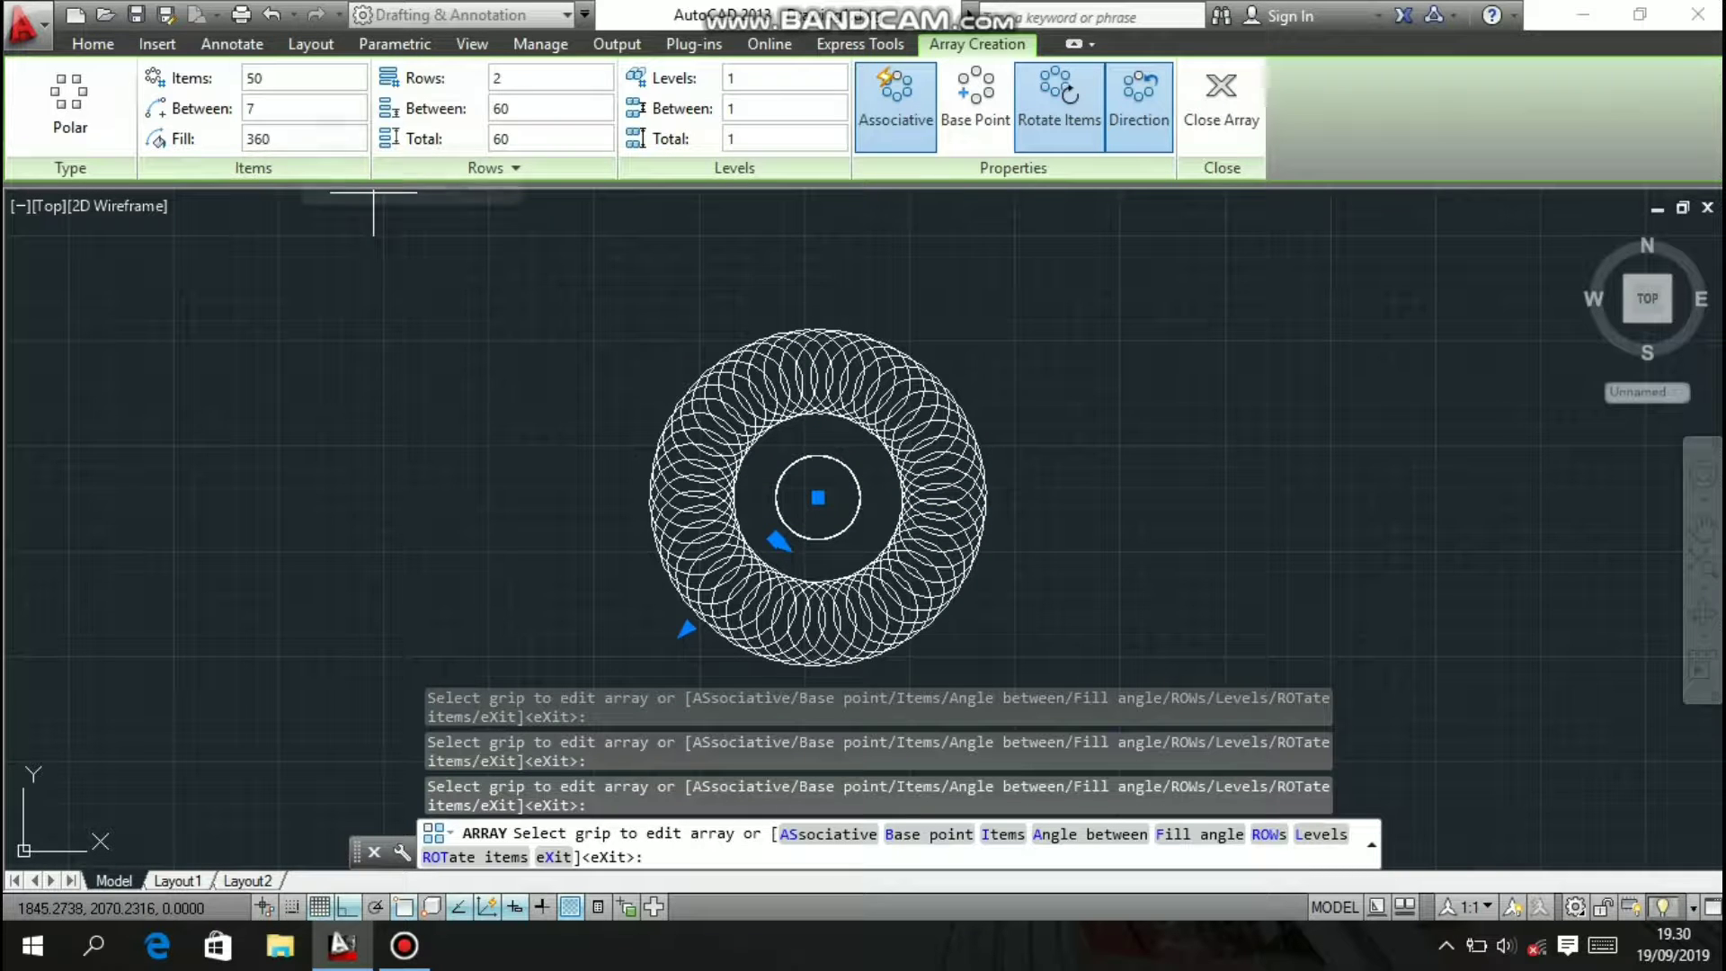
- Set the number of items in the polar circle array to 100
click(297, 78)
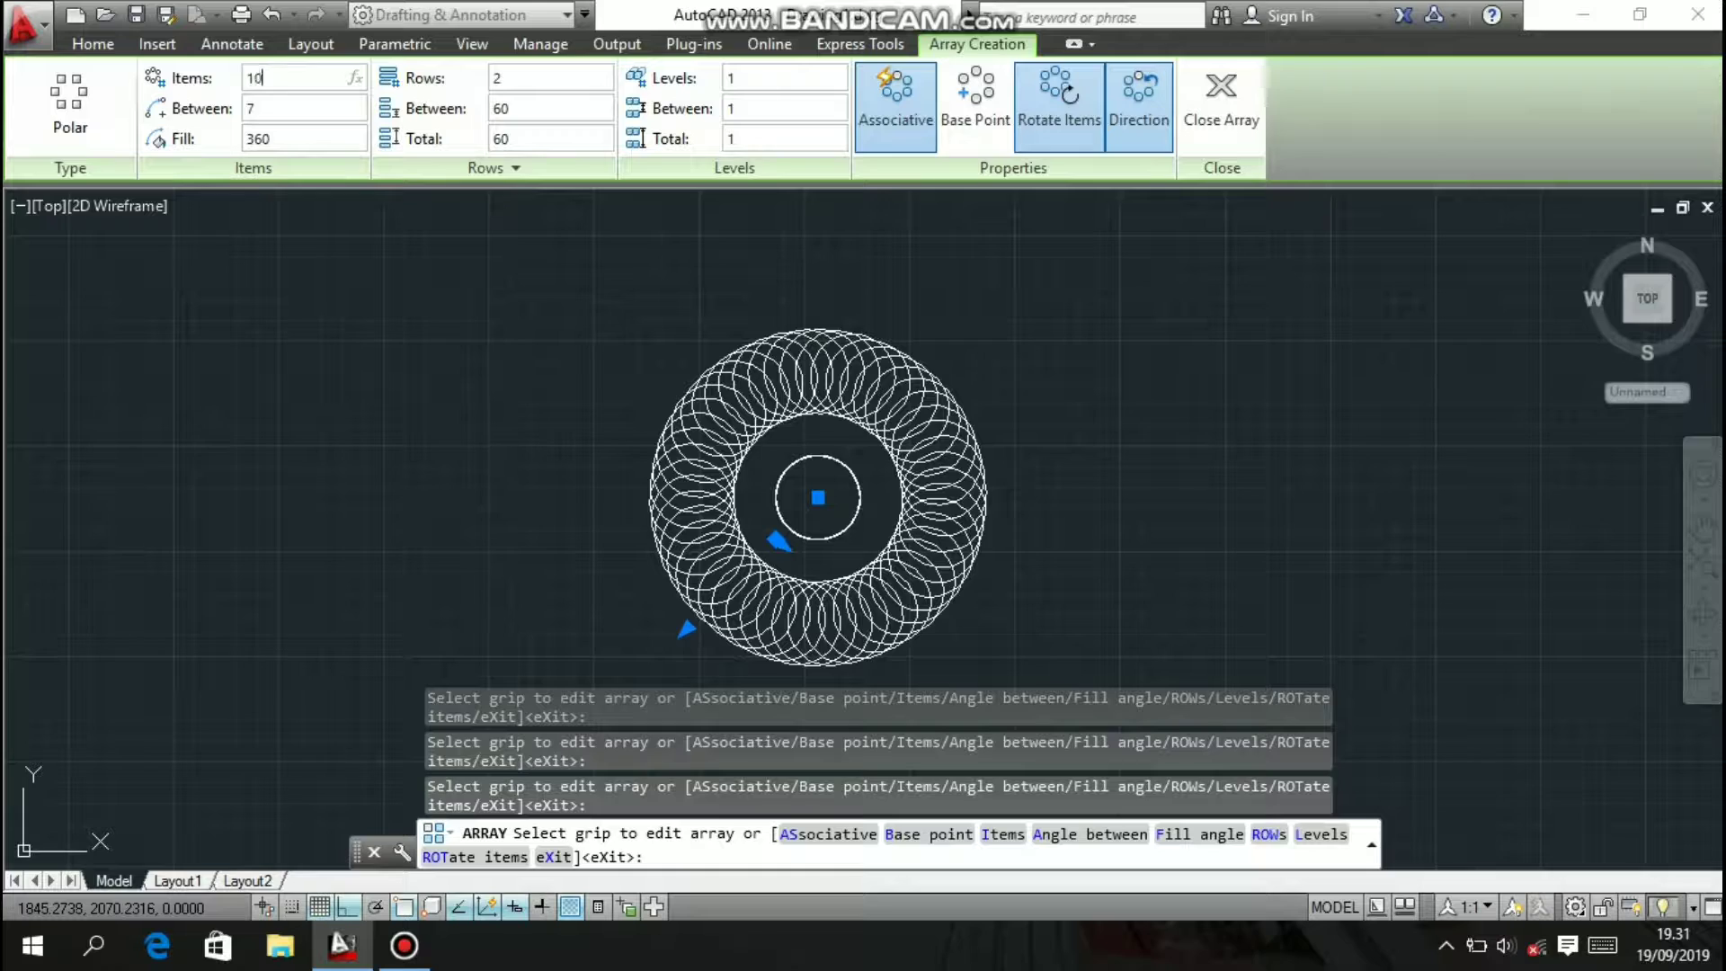
text(100)
key(Return)
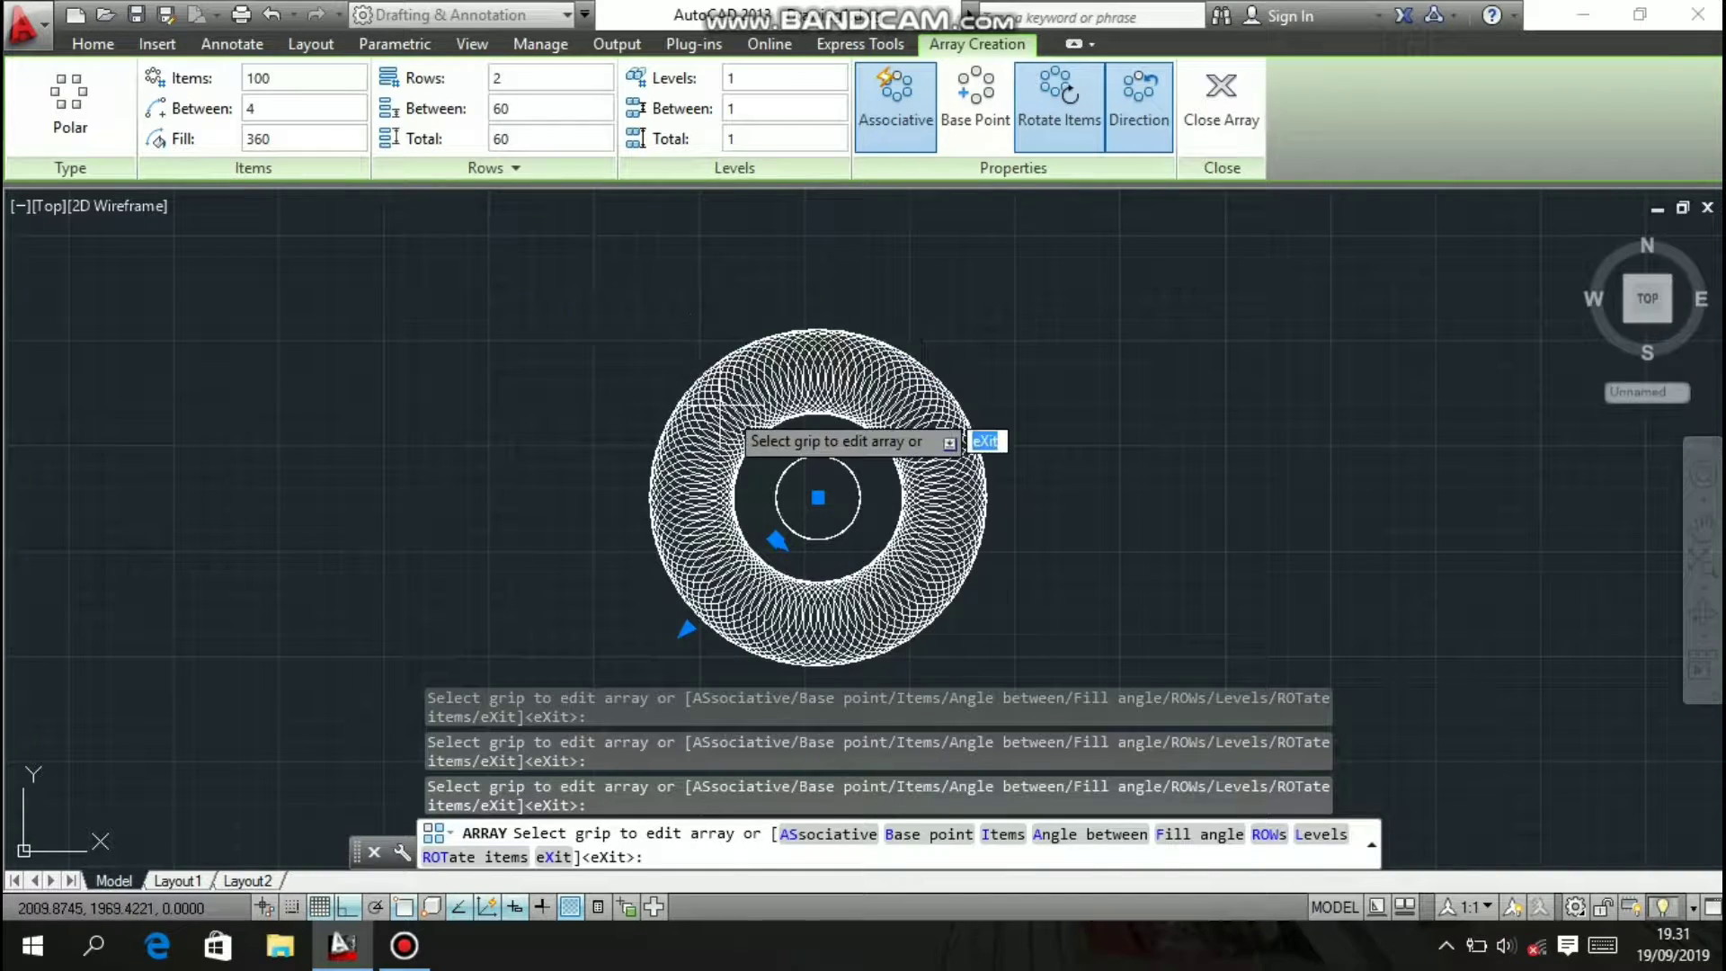
scroll(735, 410, up, 4)
scroll(729, 409, down, 2)
middle_drag(794, 463, 725, 442)
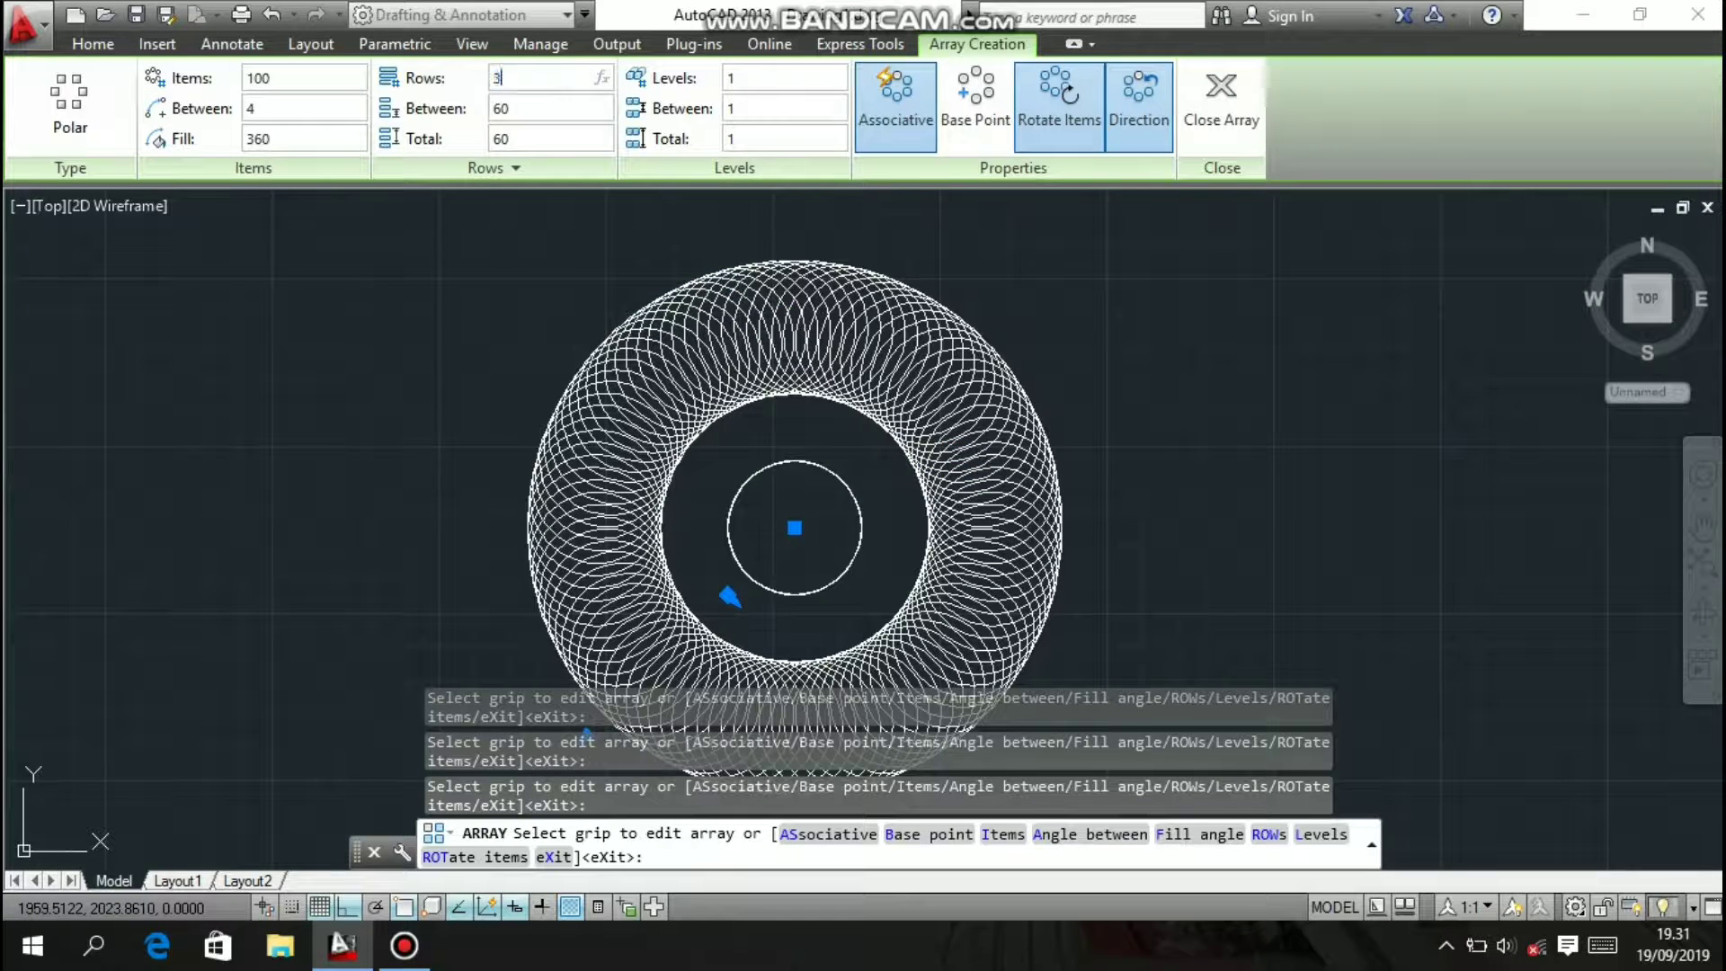
- Set the polar circle array to 3 rows and finish the array
text(3)
key(Return)
scroll(914, 431, down, 2)
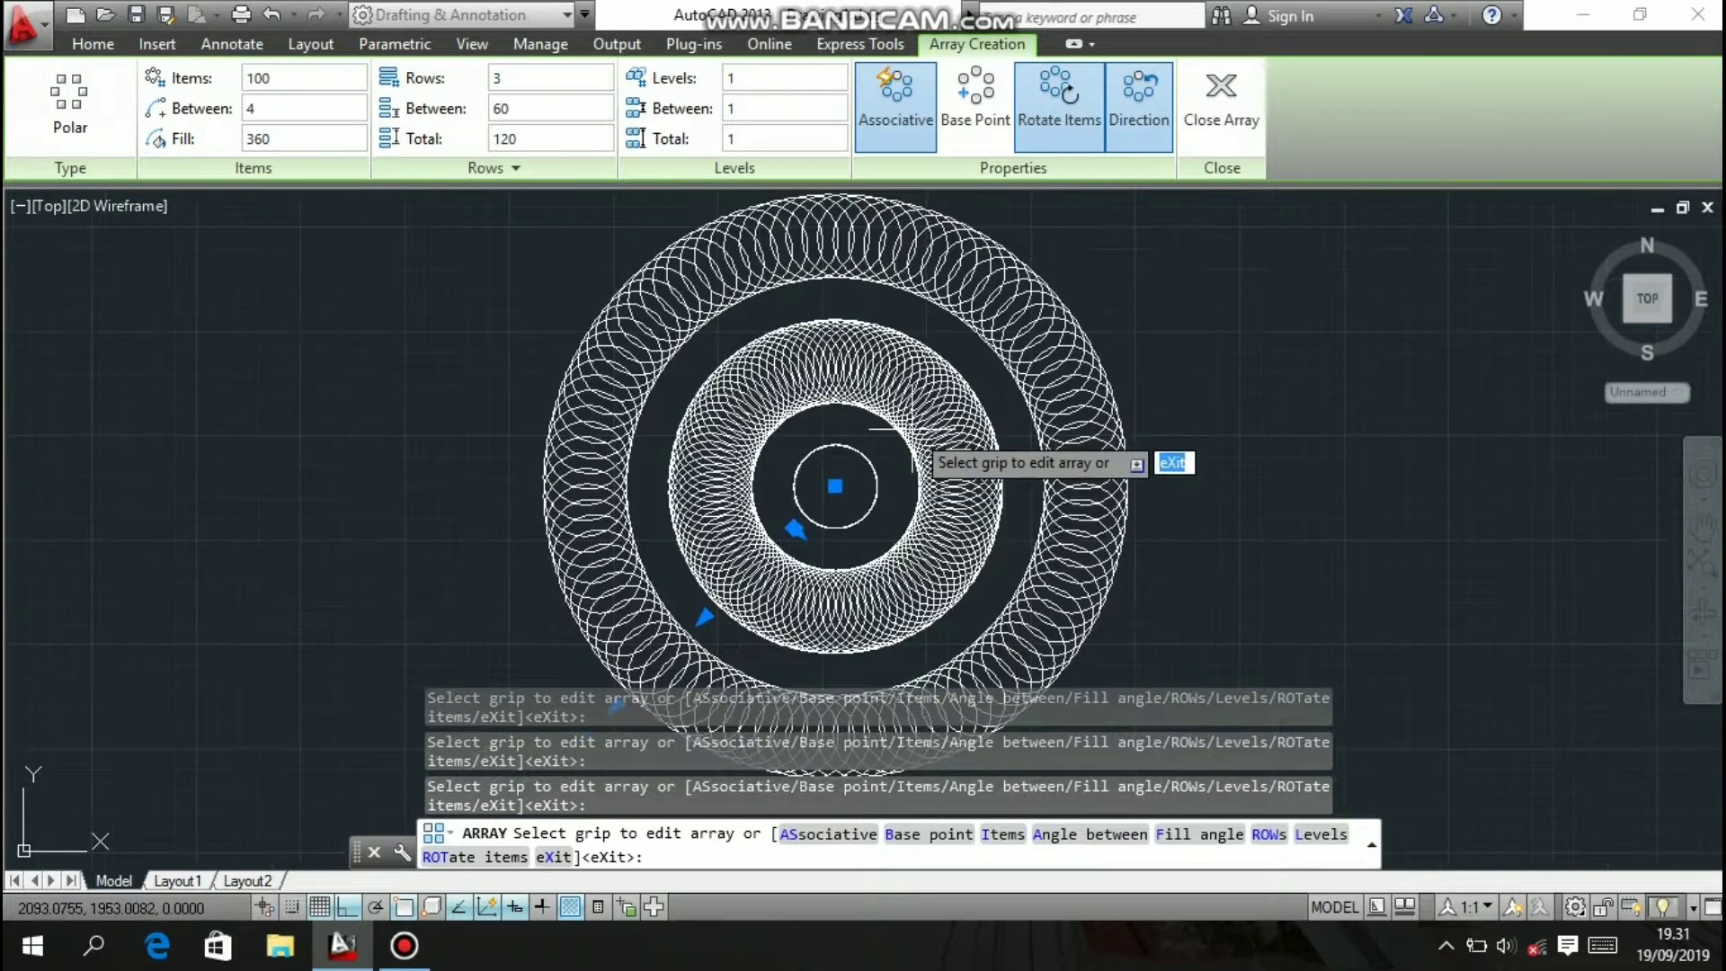
middle_drag(914, 431, 400, 430)
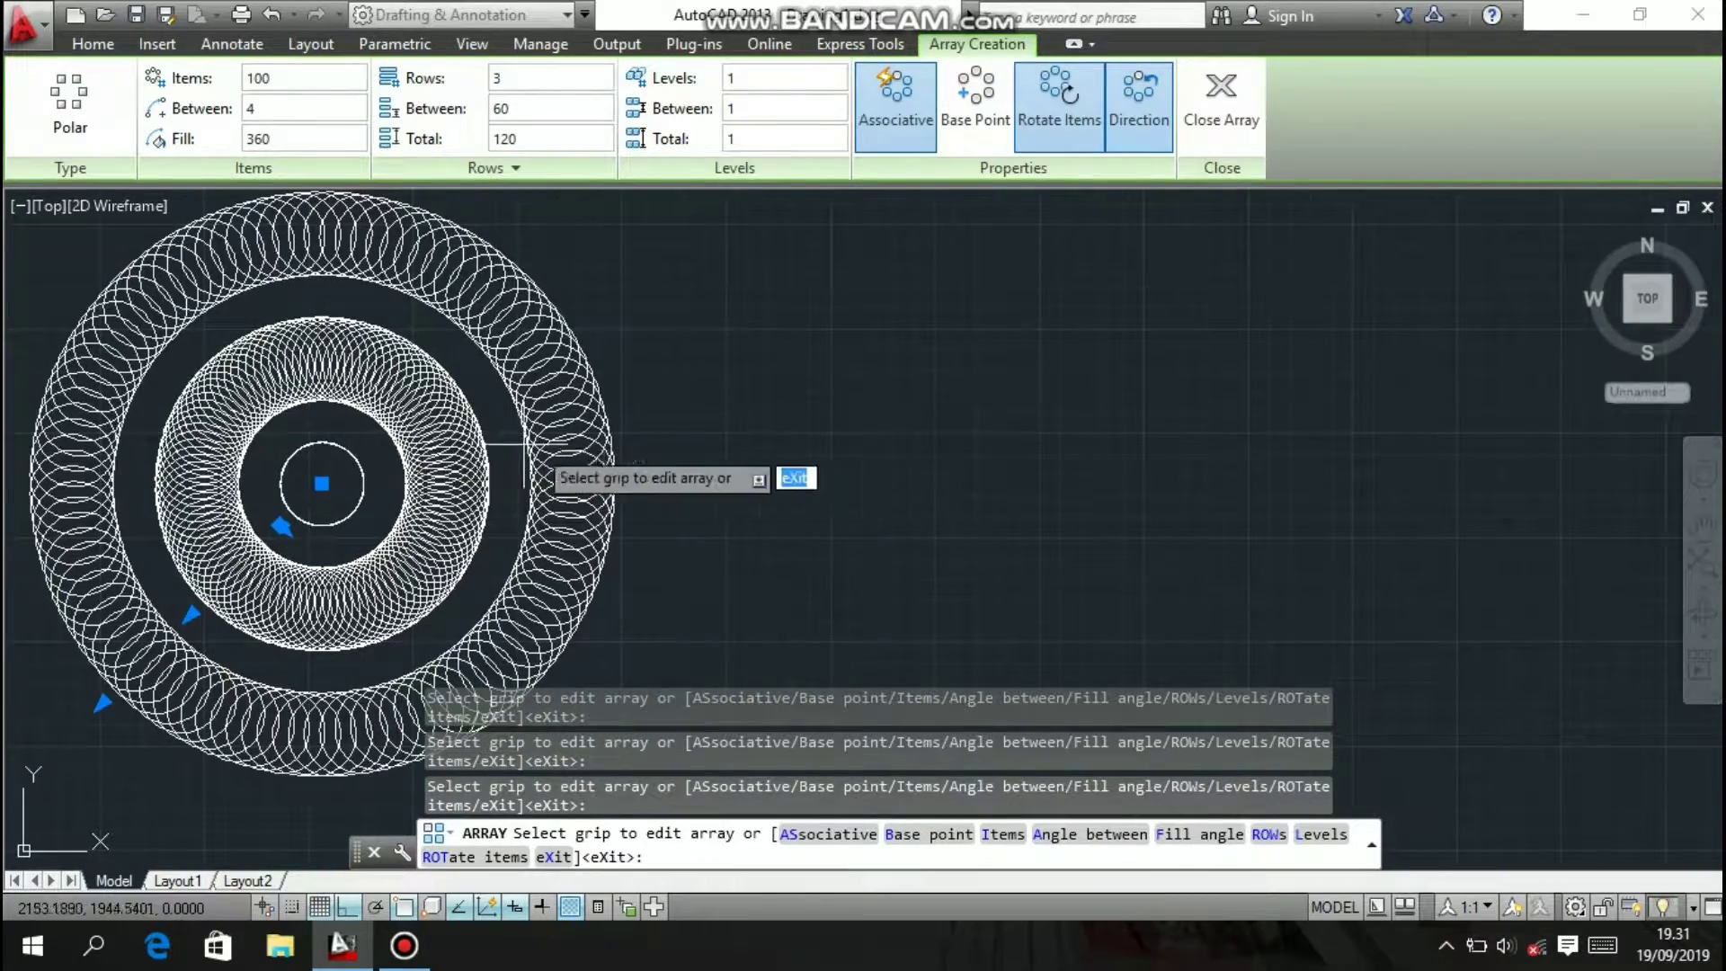
key(Escape)
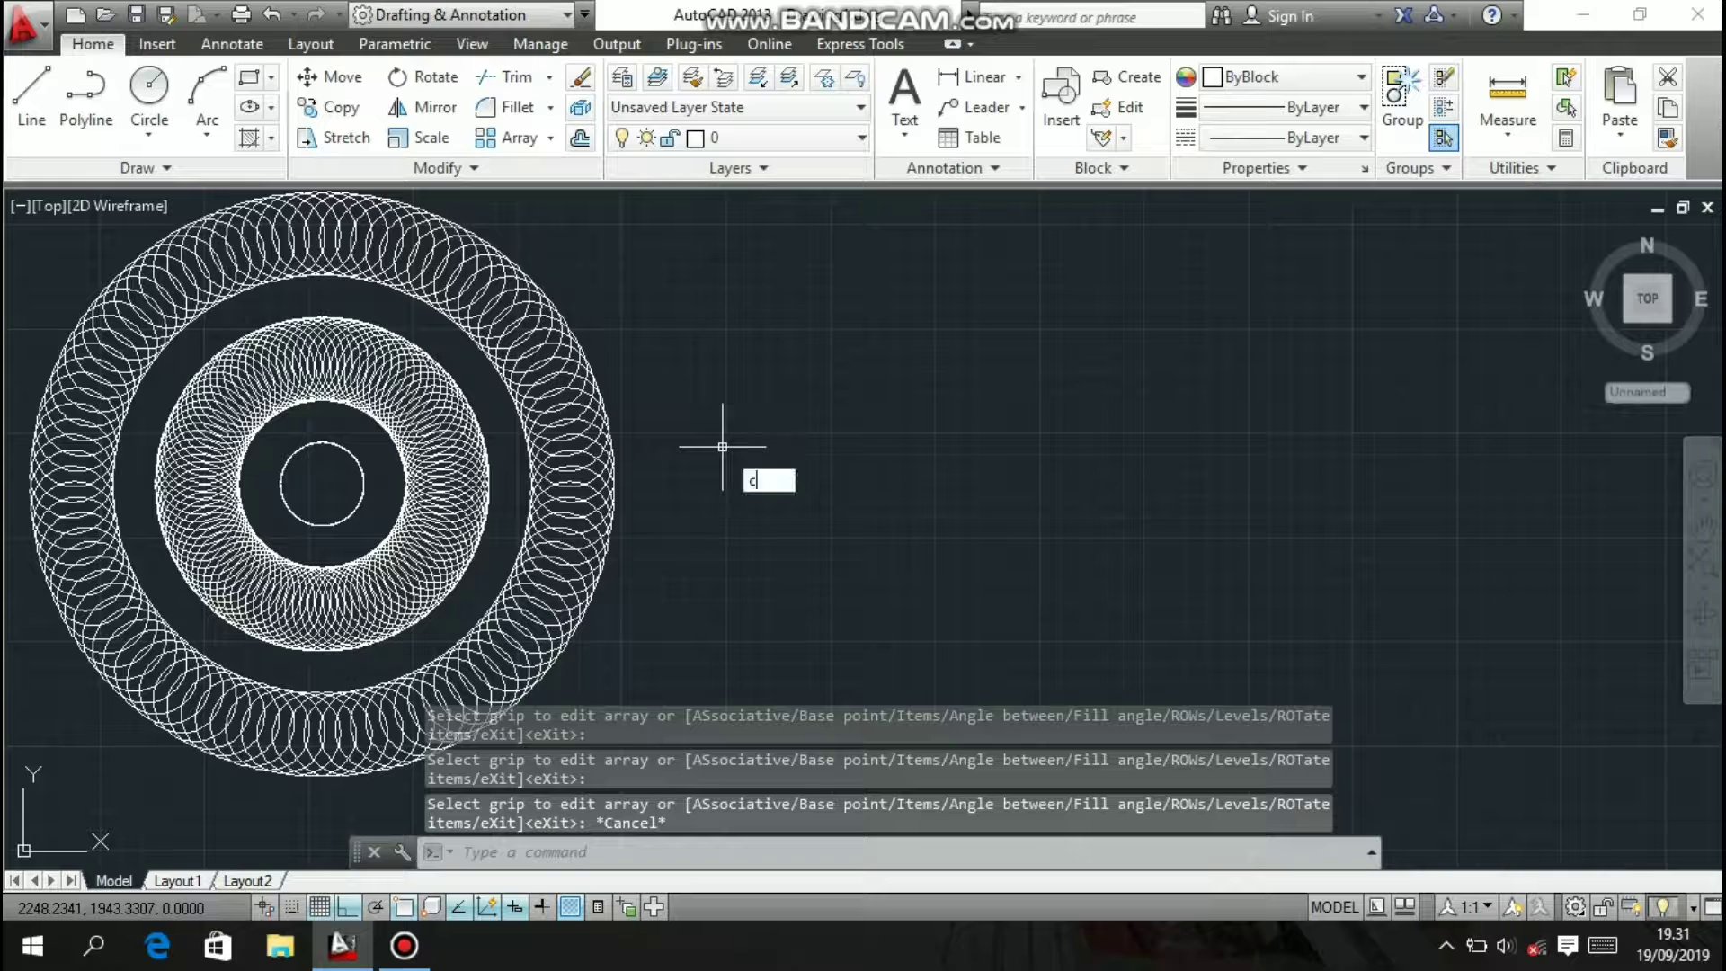
- Draw a circle with a radius of 20 in the empty area beside the polar array
text(c)
key(Return)
click(853, 491)
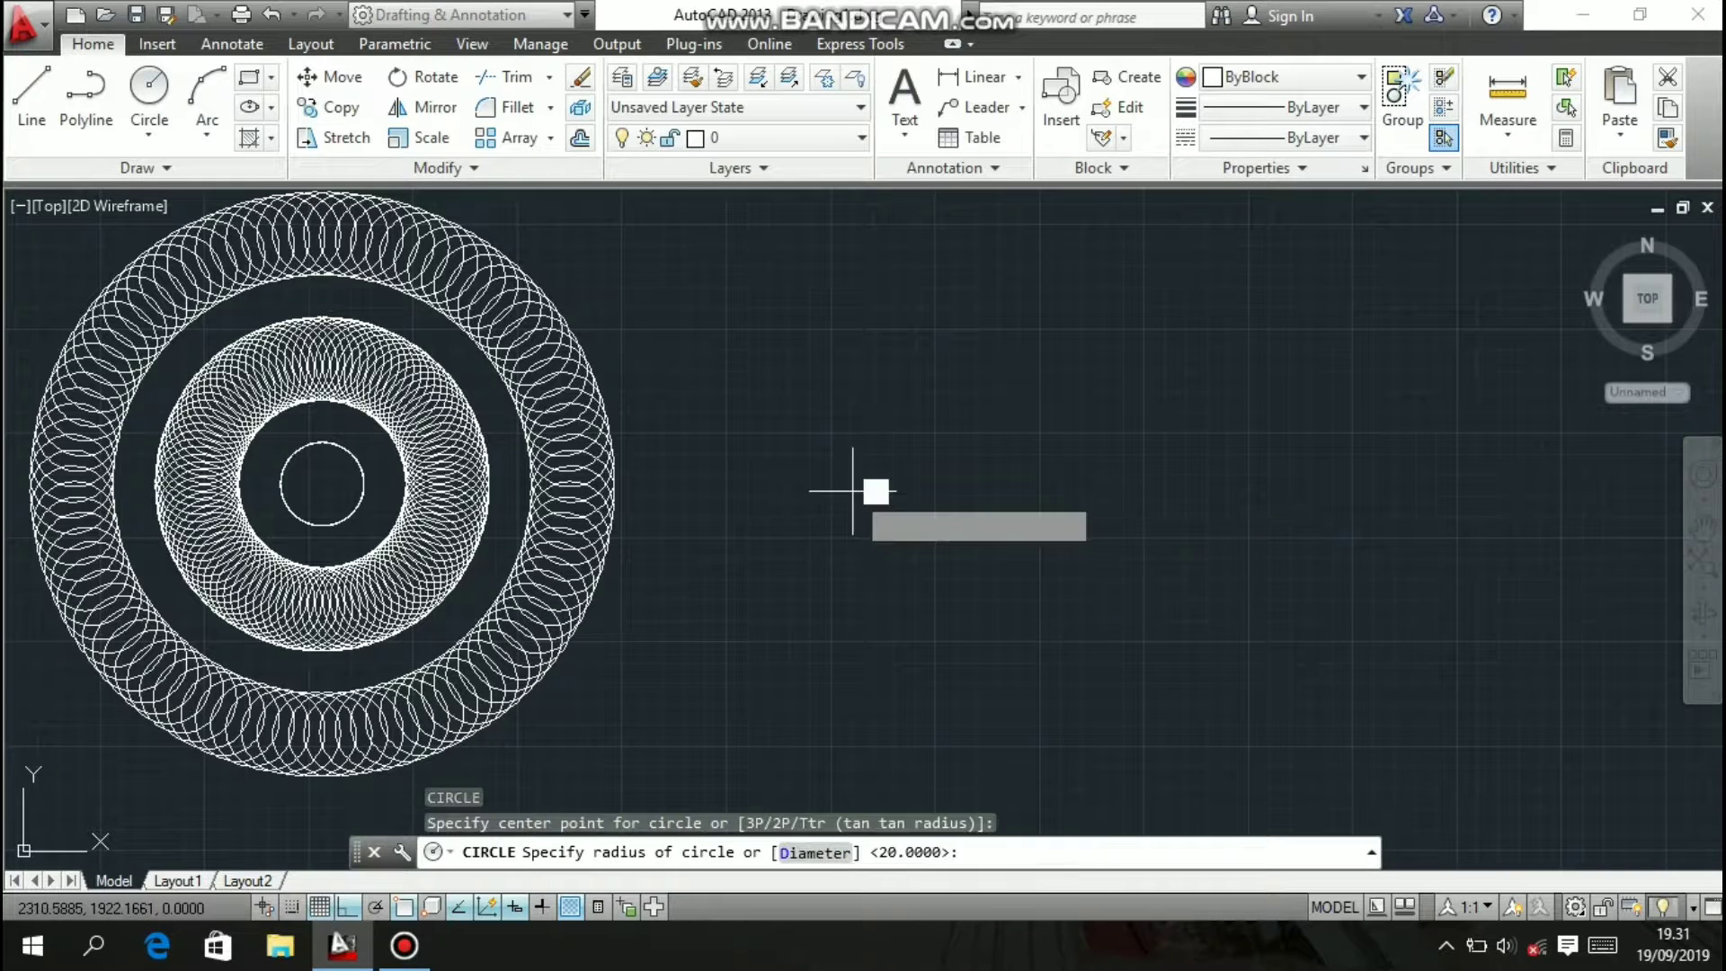
text(20)
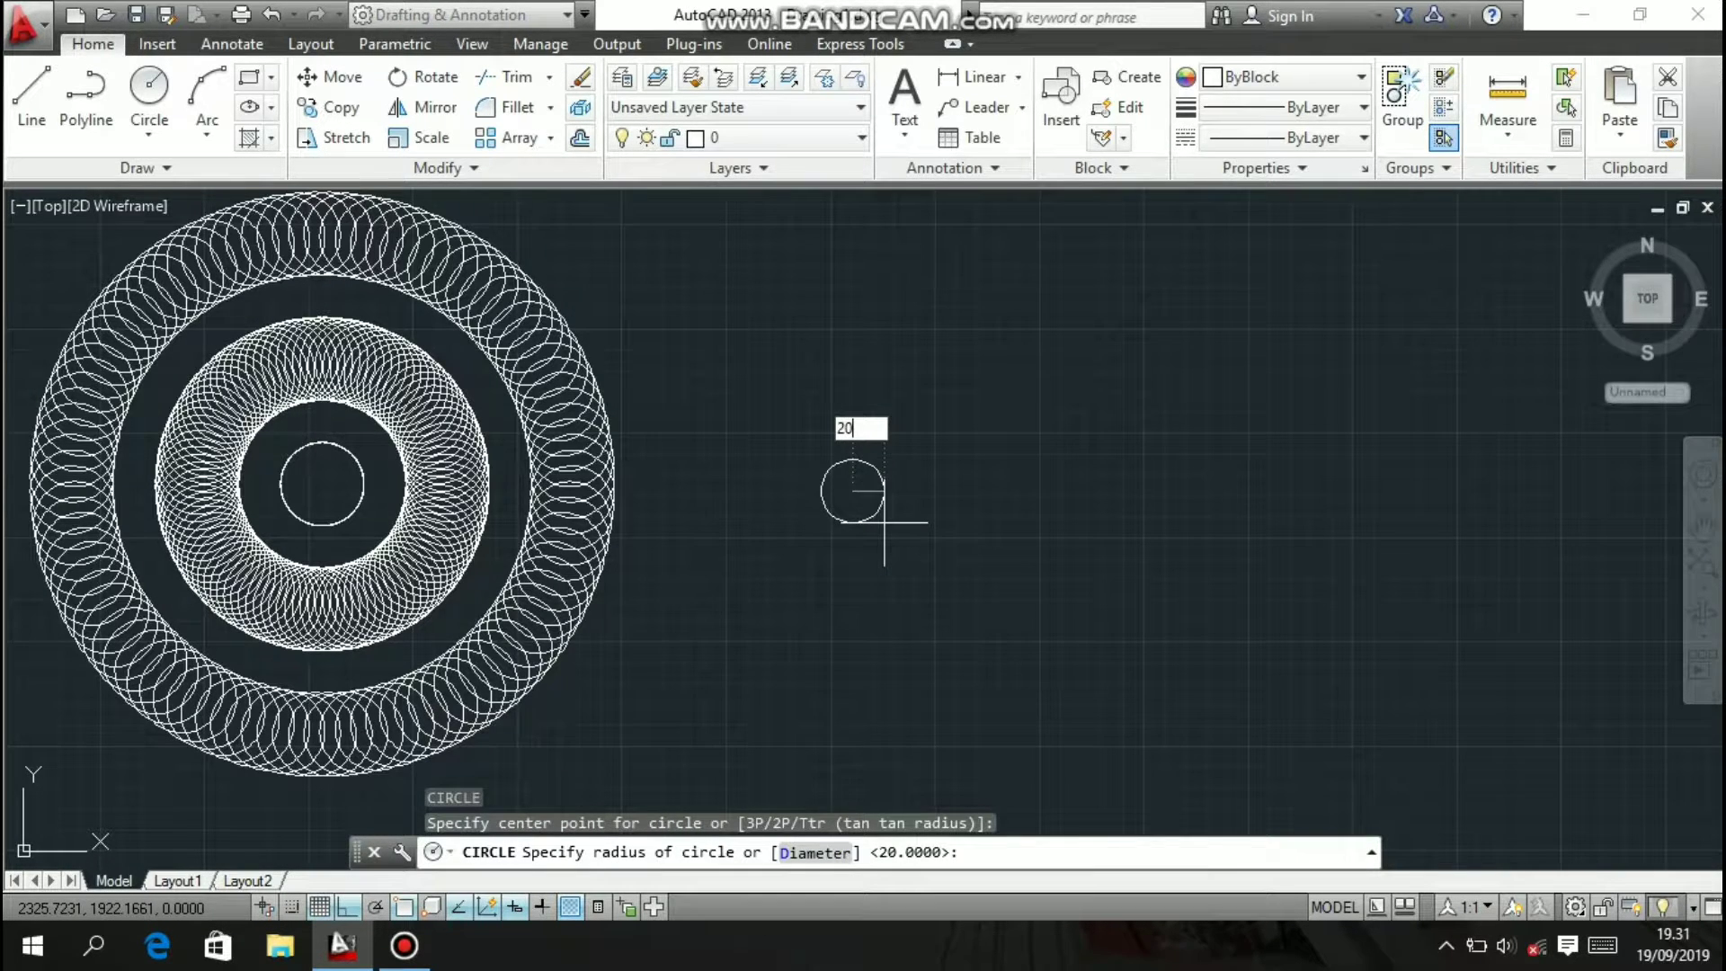
key(Return)
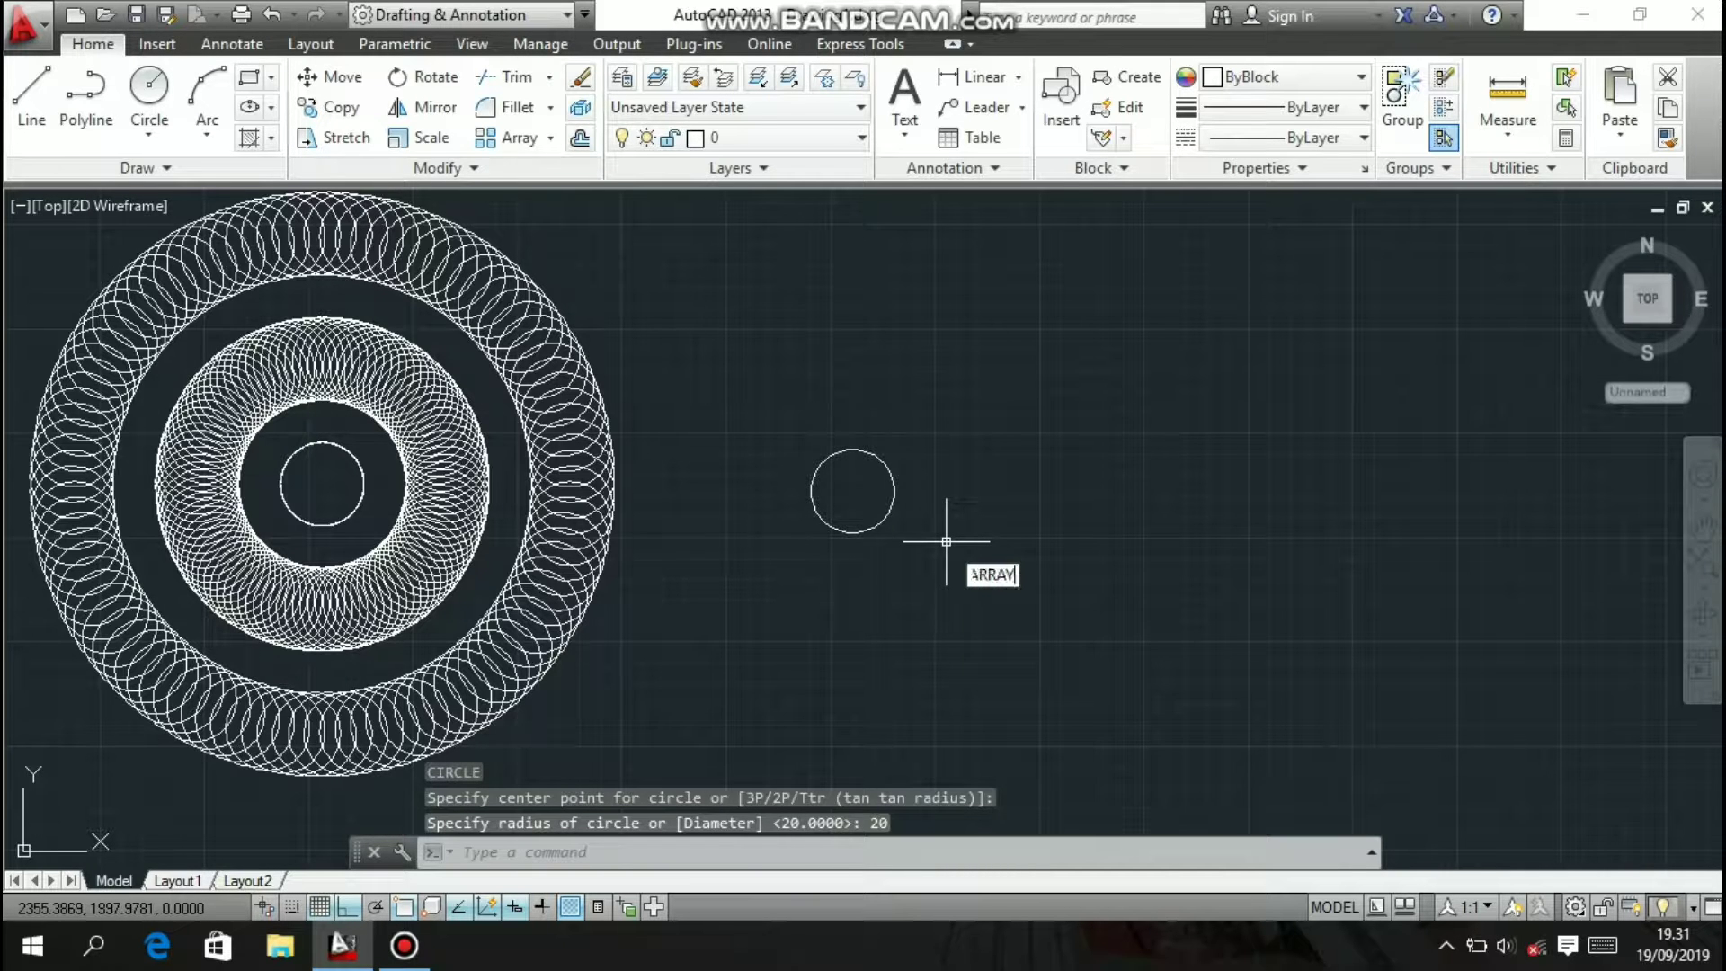
- Create a rectangular array from the new single circle
key(Return)
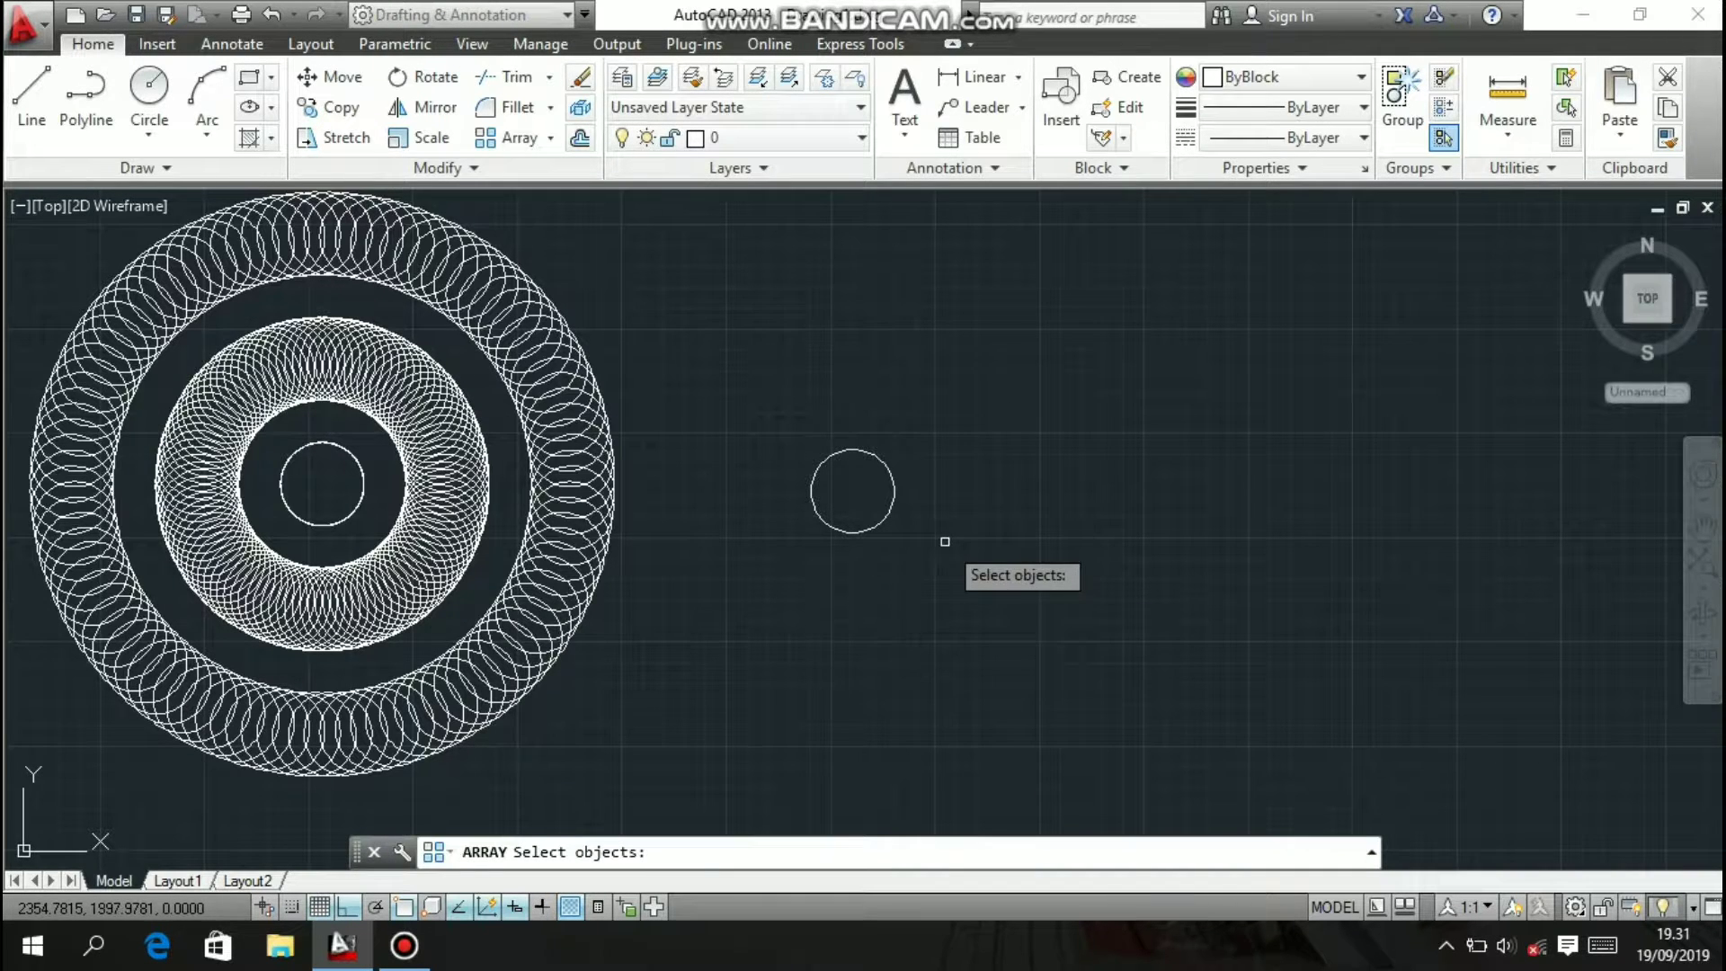
click(885, 515)
key(Return)
key(Down)
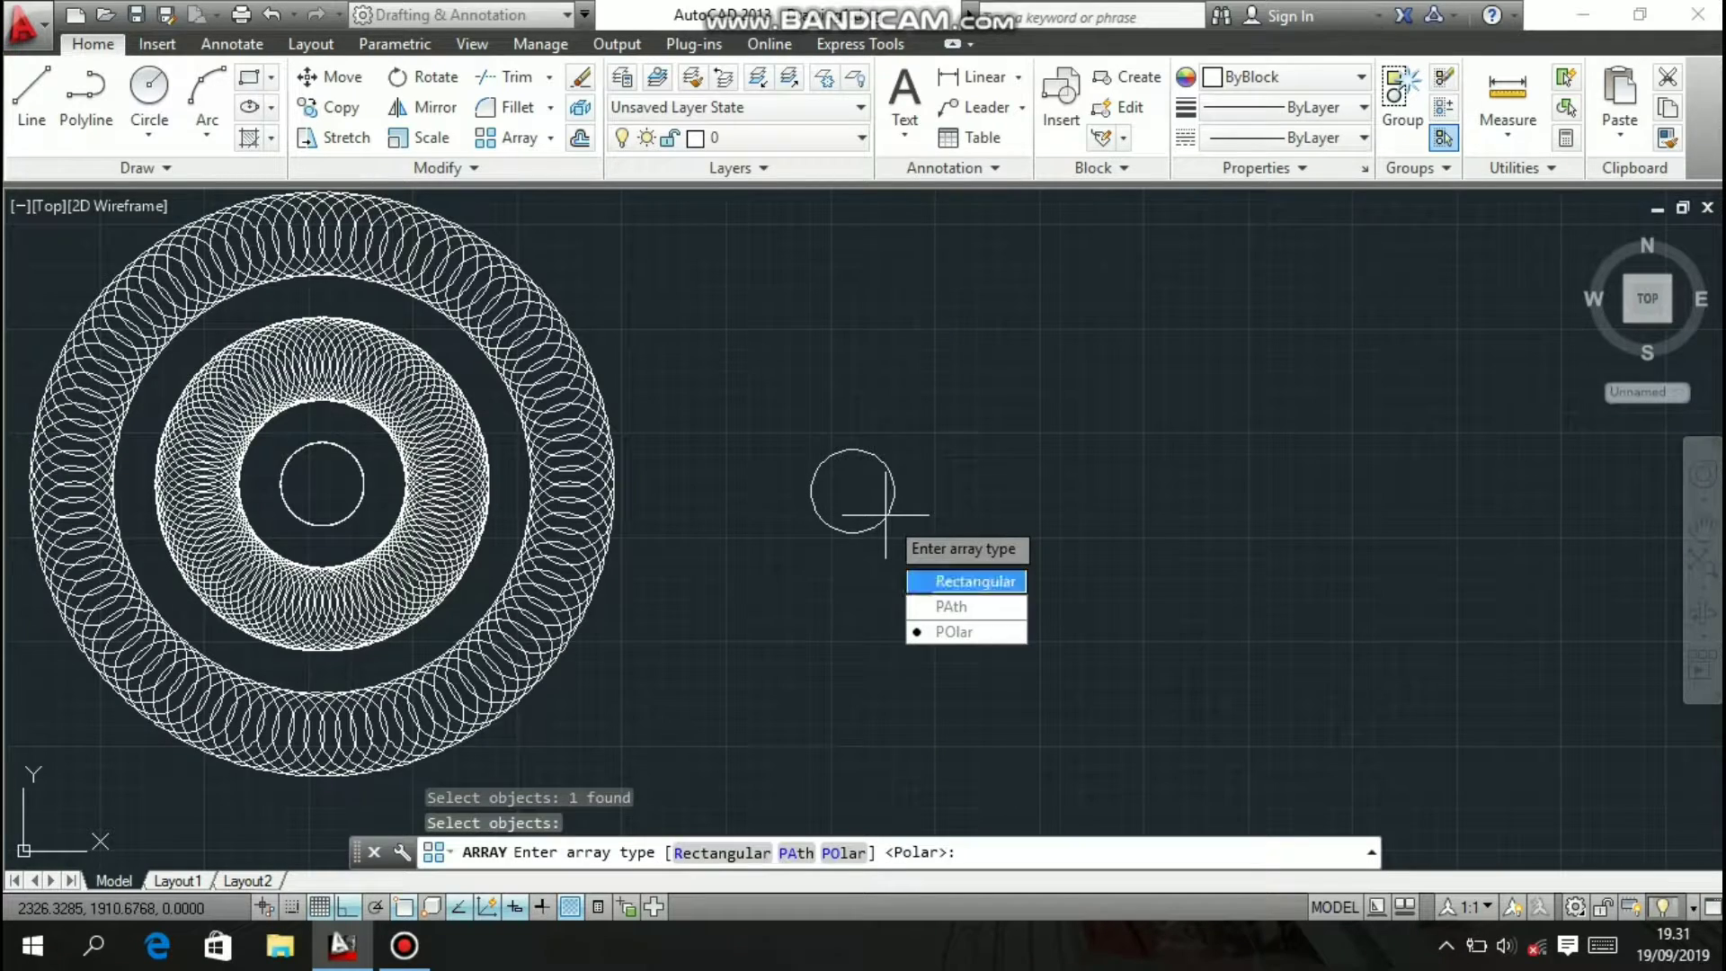
key(Return)
scroll(885, 515, down, 3)
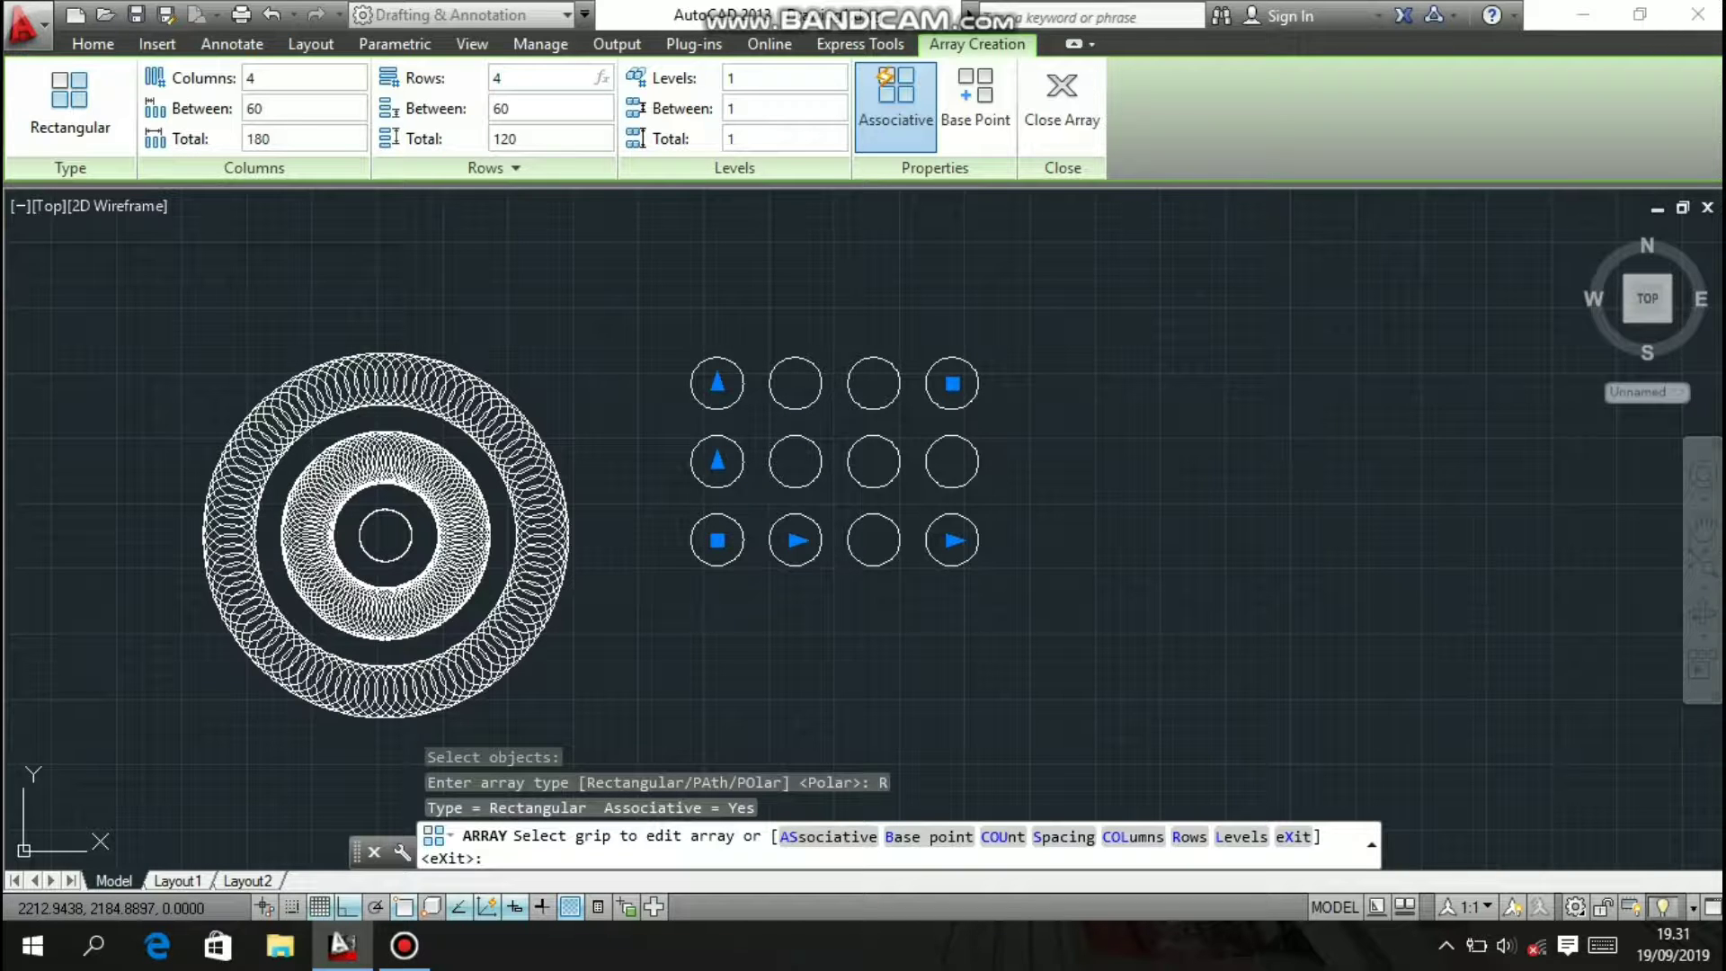
- Set the rectangular array to 4 rows, try 6 columns, settle on 5 columns, and finish the array
key(Return)
click(347, 79)
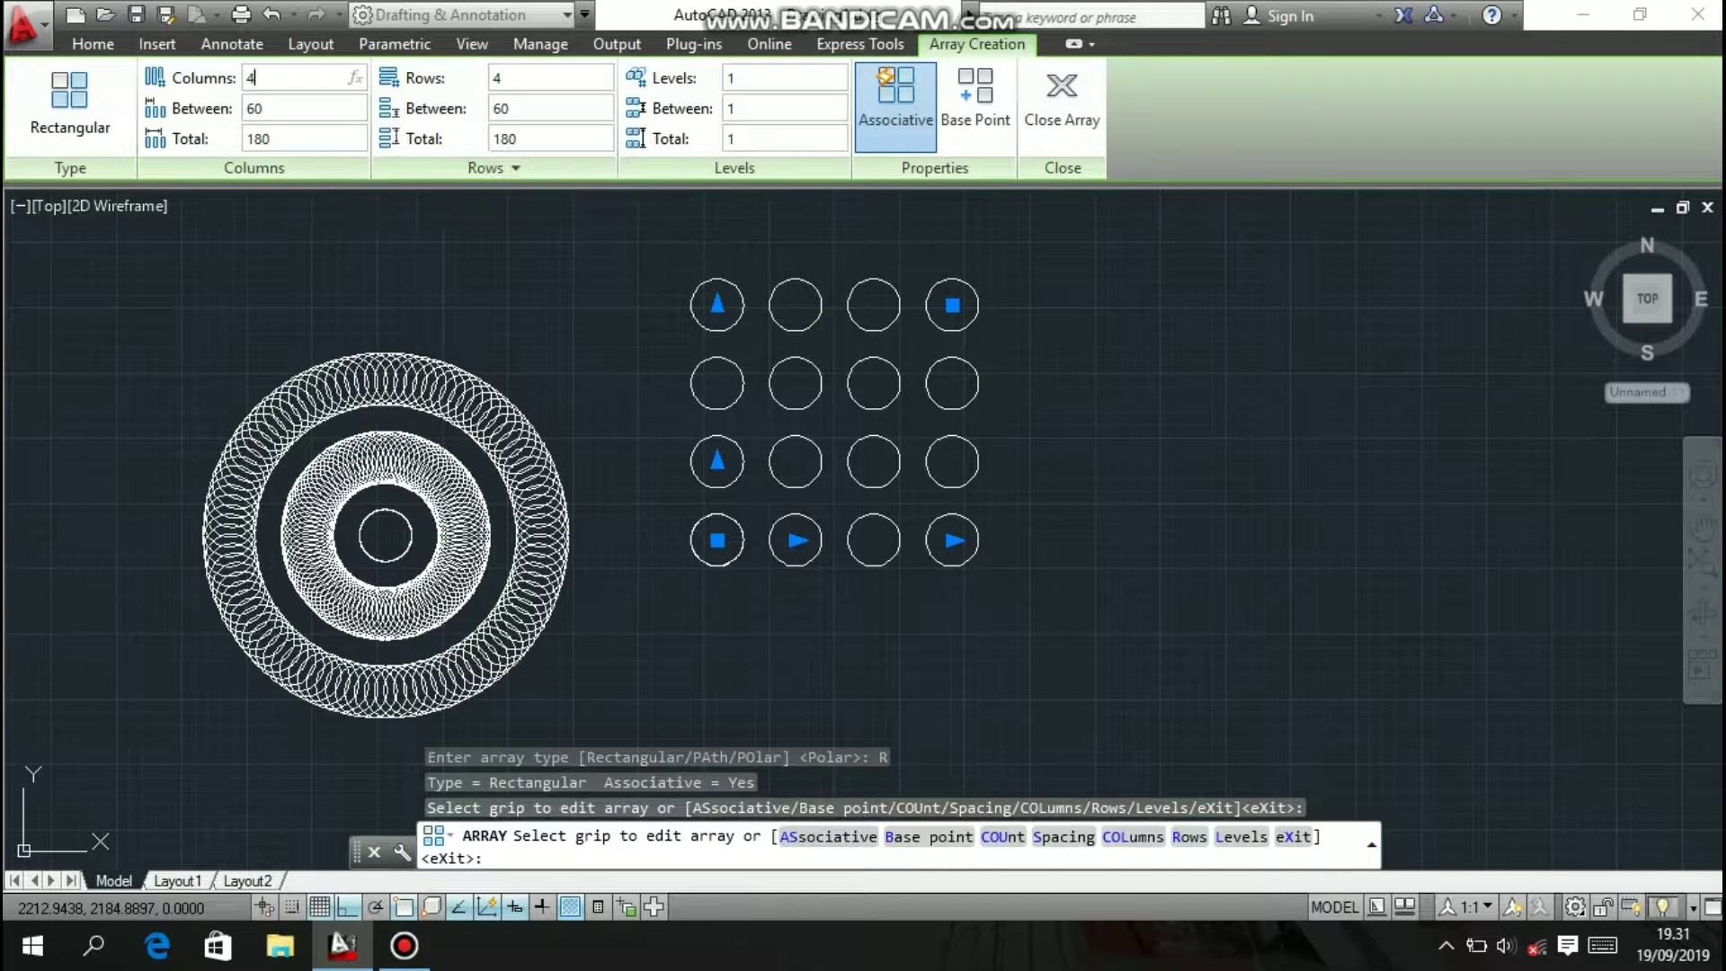
text(6)
key(Return)
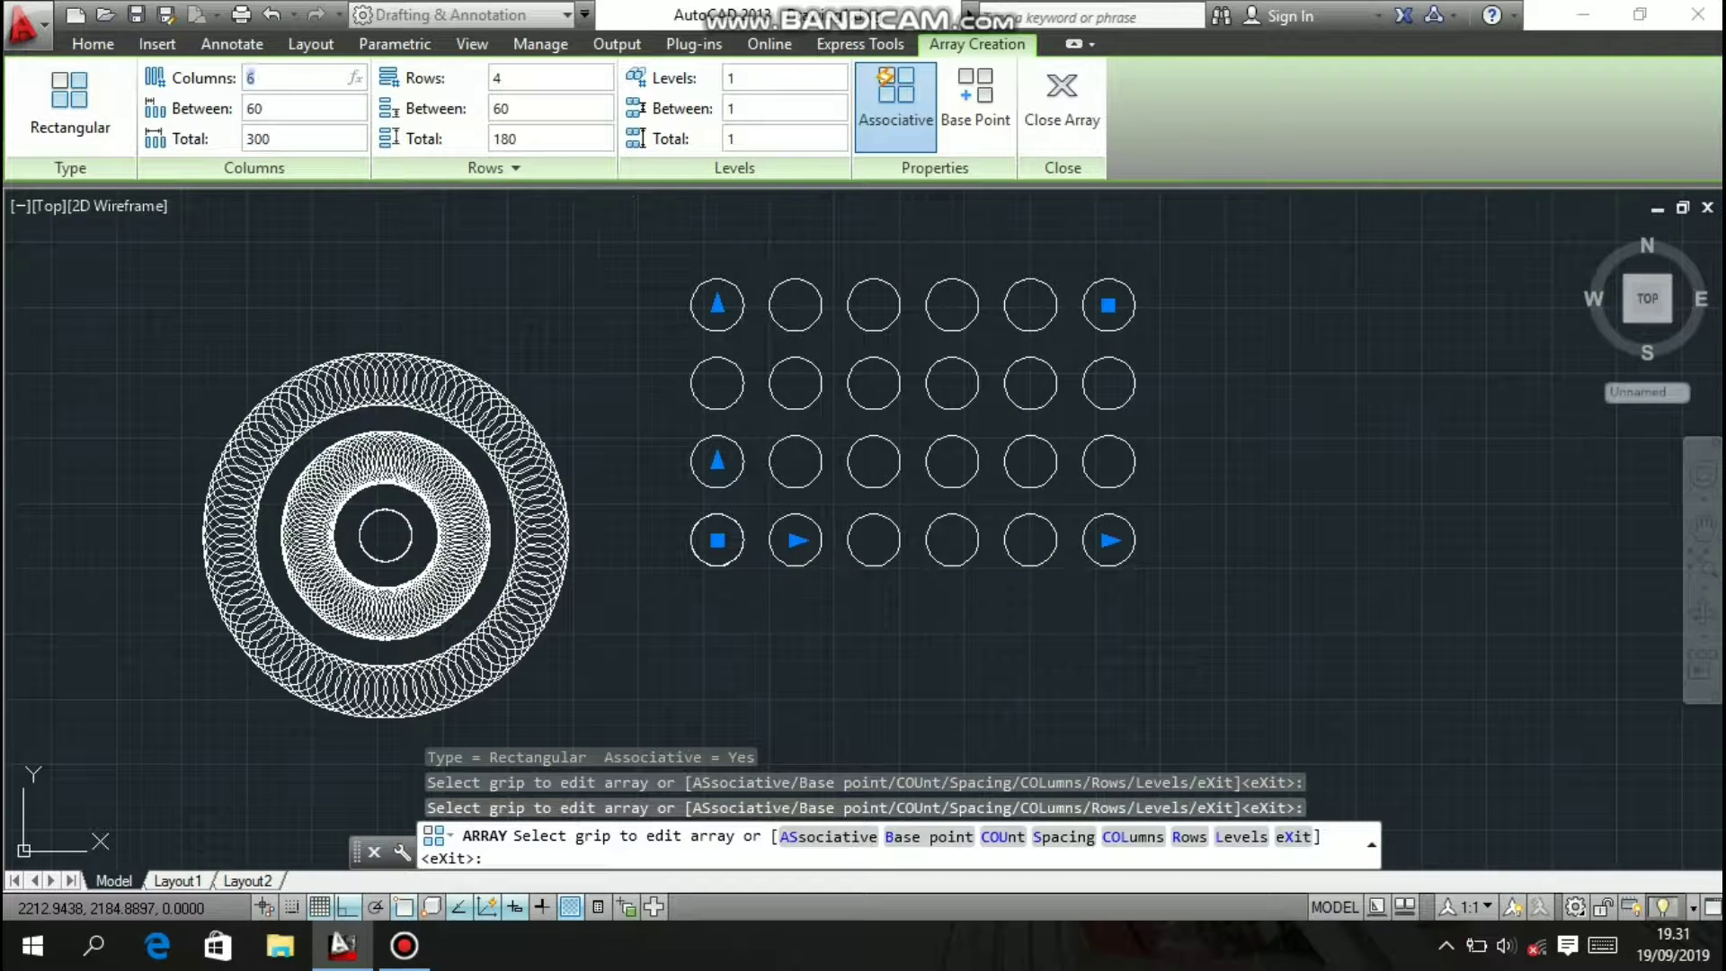
text(5)
key(Return)
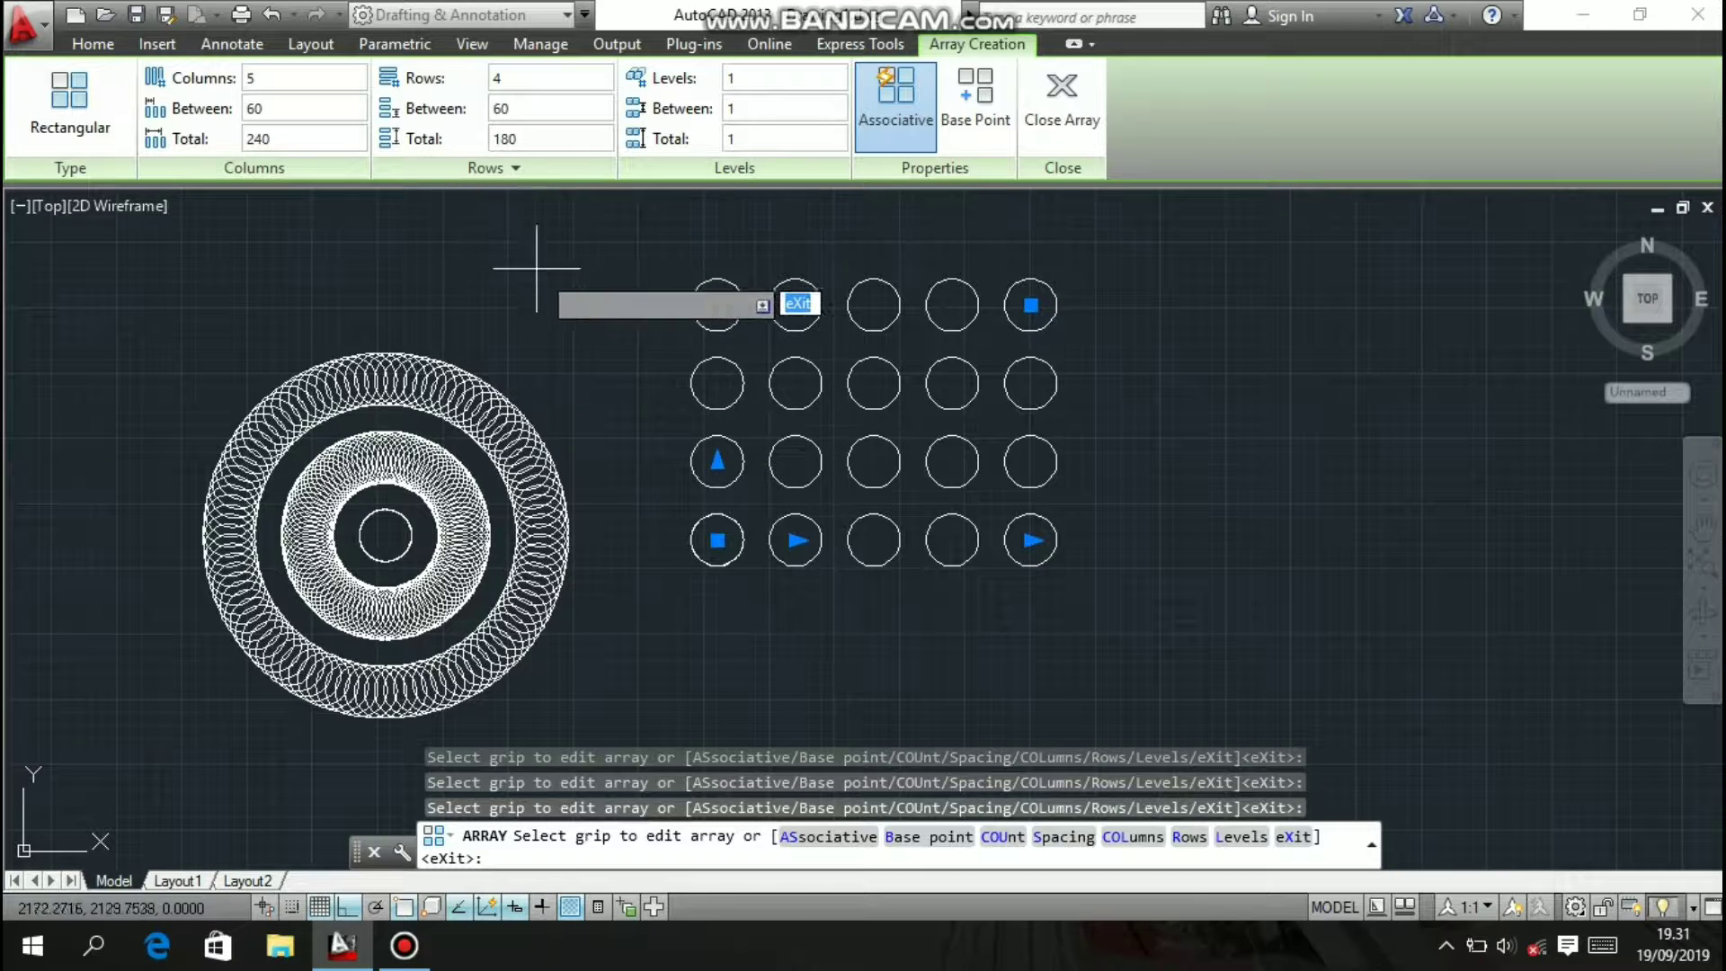
key(Return)
key(Escape)
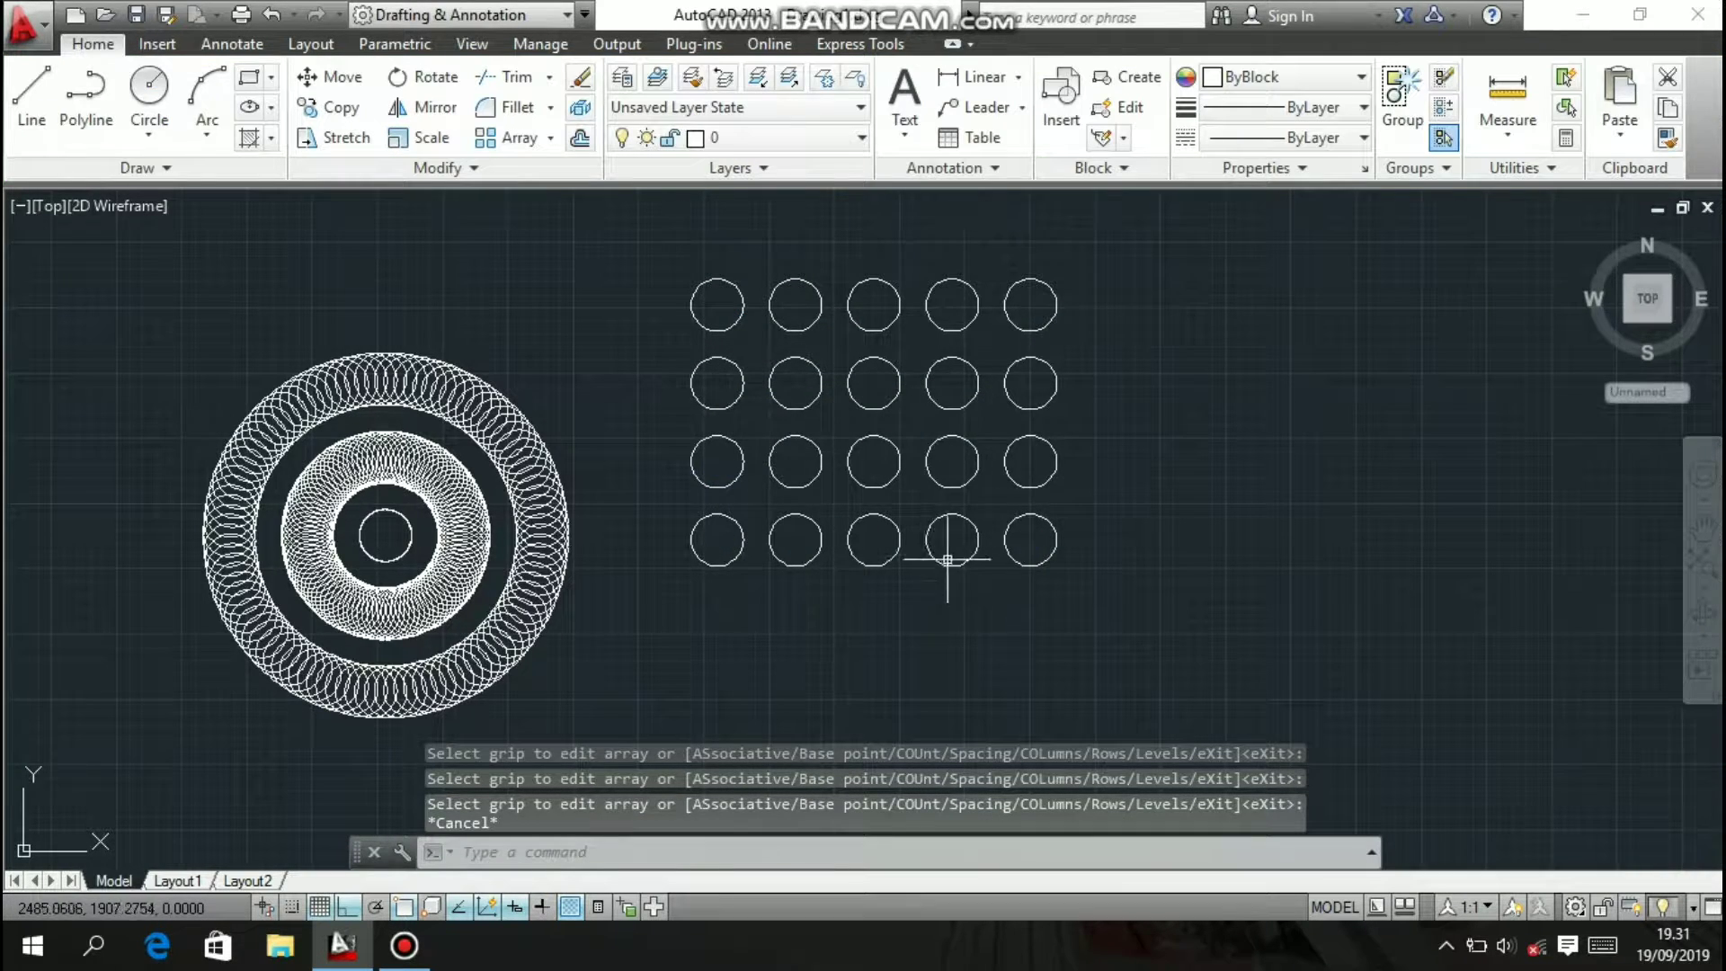
- With Ortho off, draw a closed five-pointed star from lines below the circle grid, its closing segment about 37 units long
middle_drag(944, 567, 968, 396)
scroll(791, 524, up, 2)
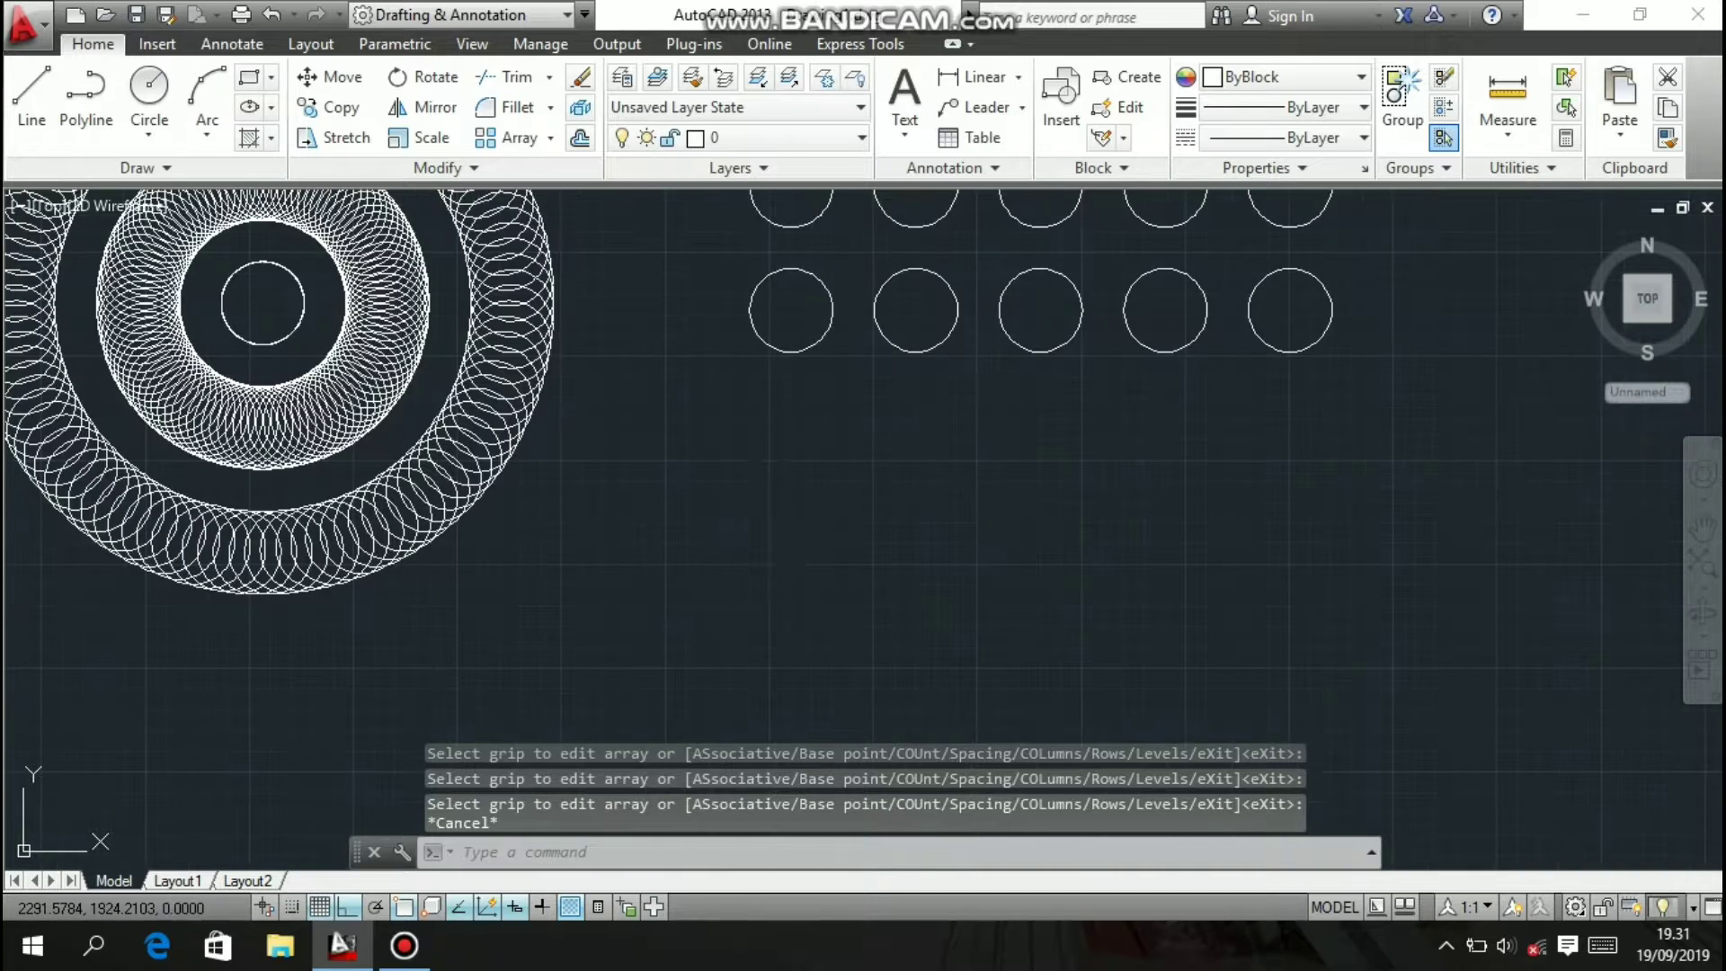
middle_drag(752, 512, 778, 466)
text(l)
key(Return)
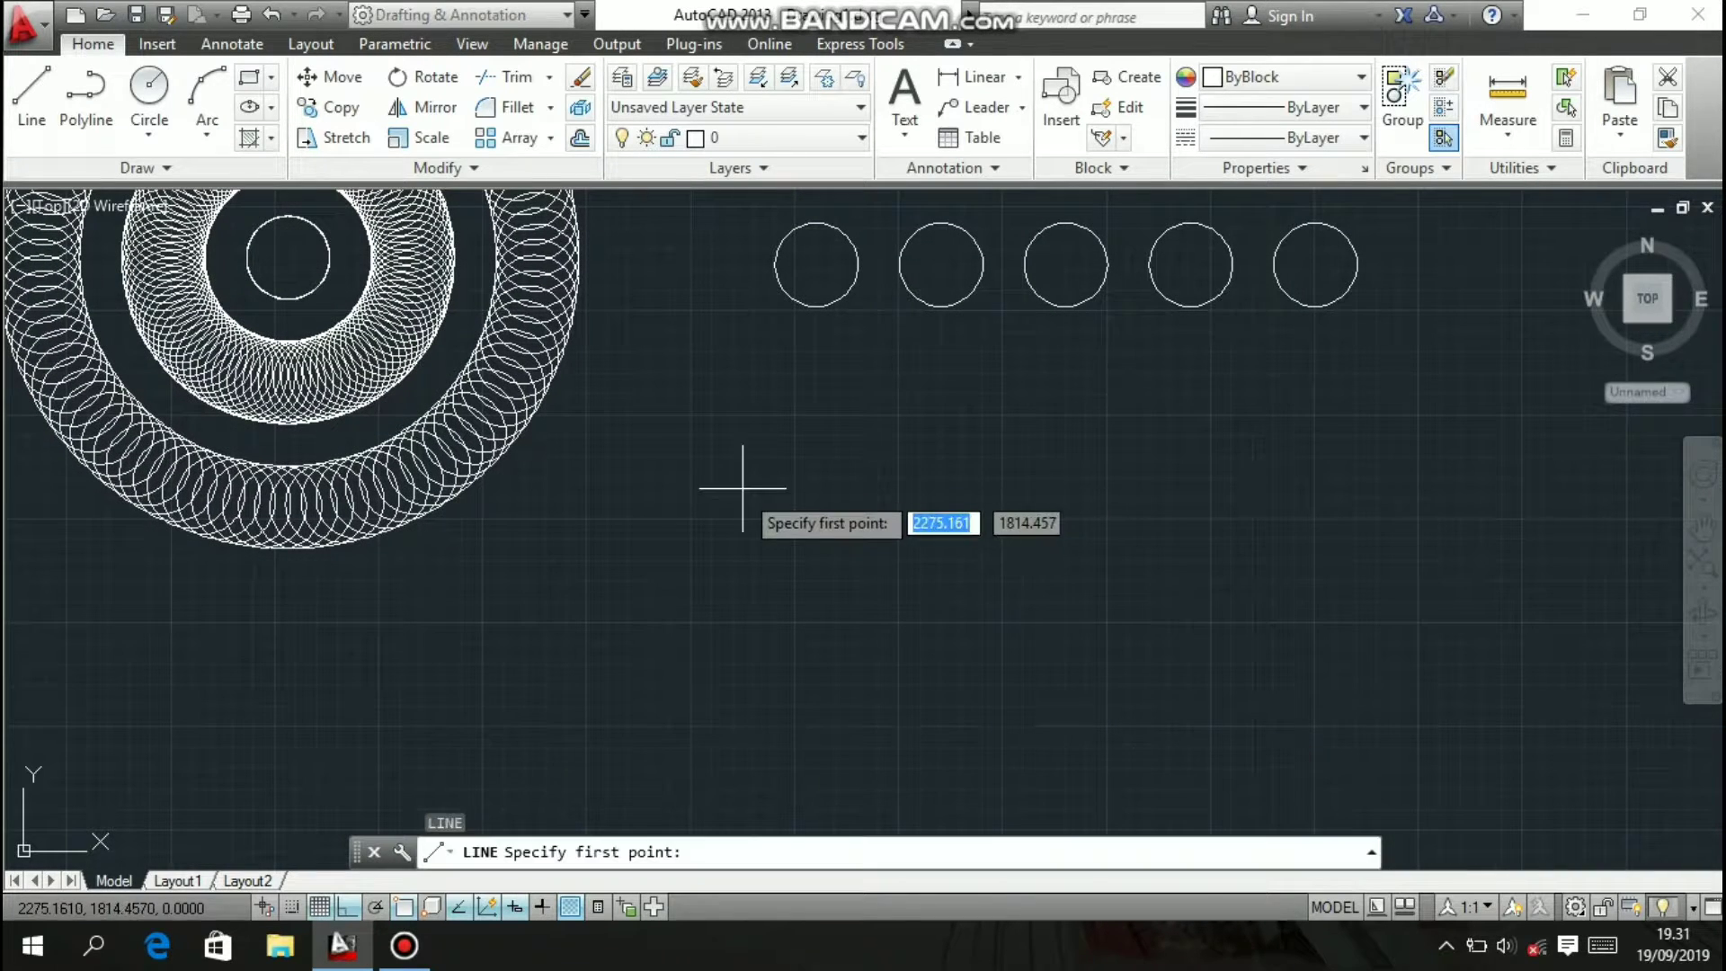
click(764, 490)
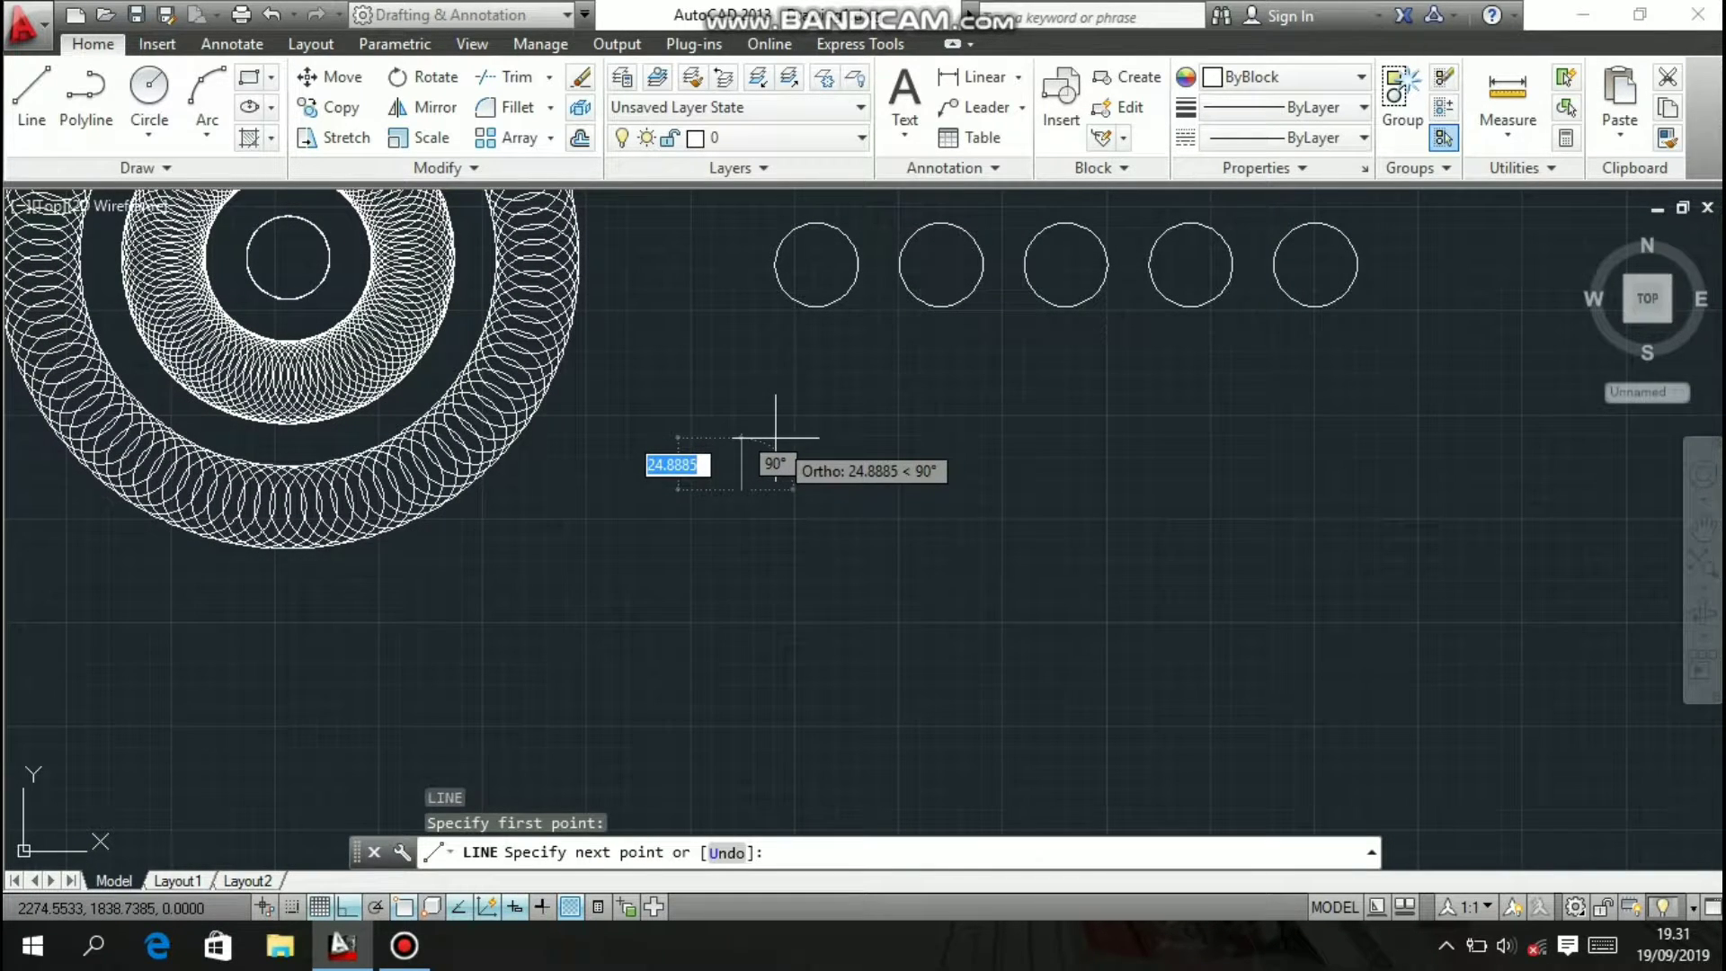
key(F8)
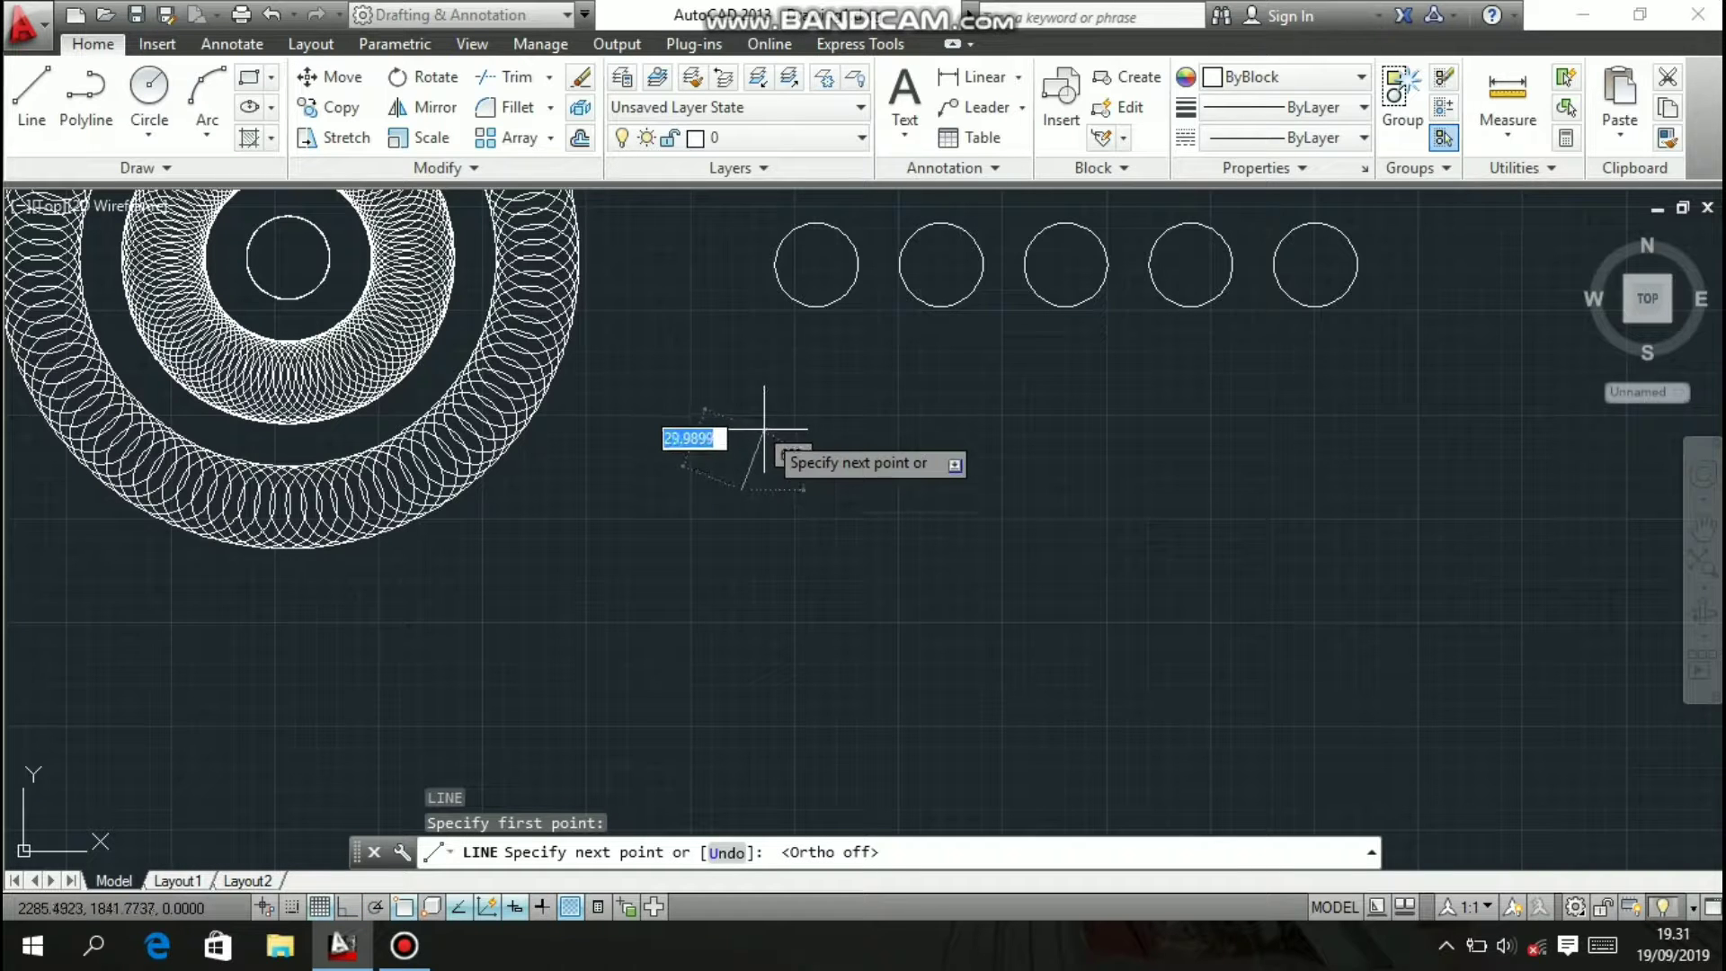
click(788, 497)
click(731, 445)
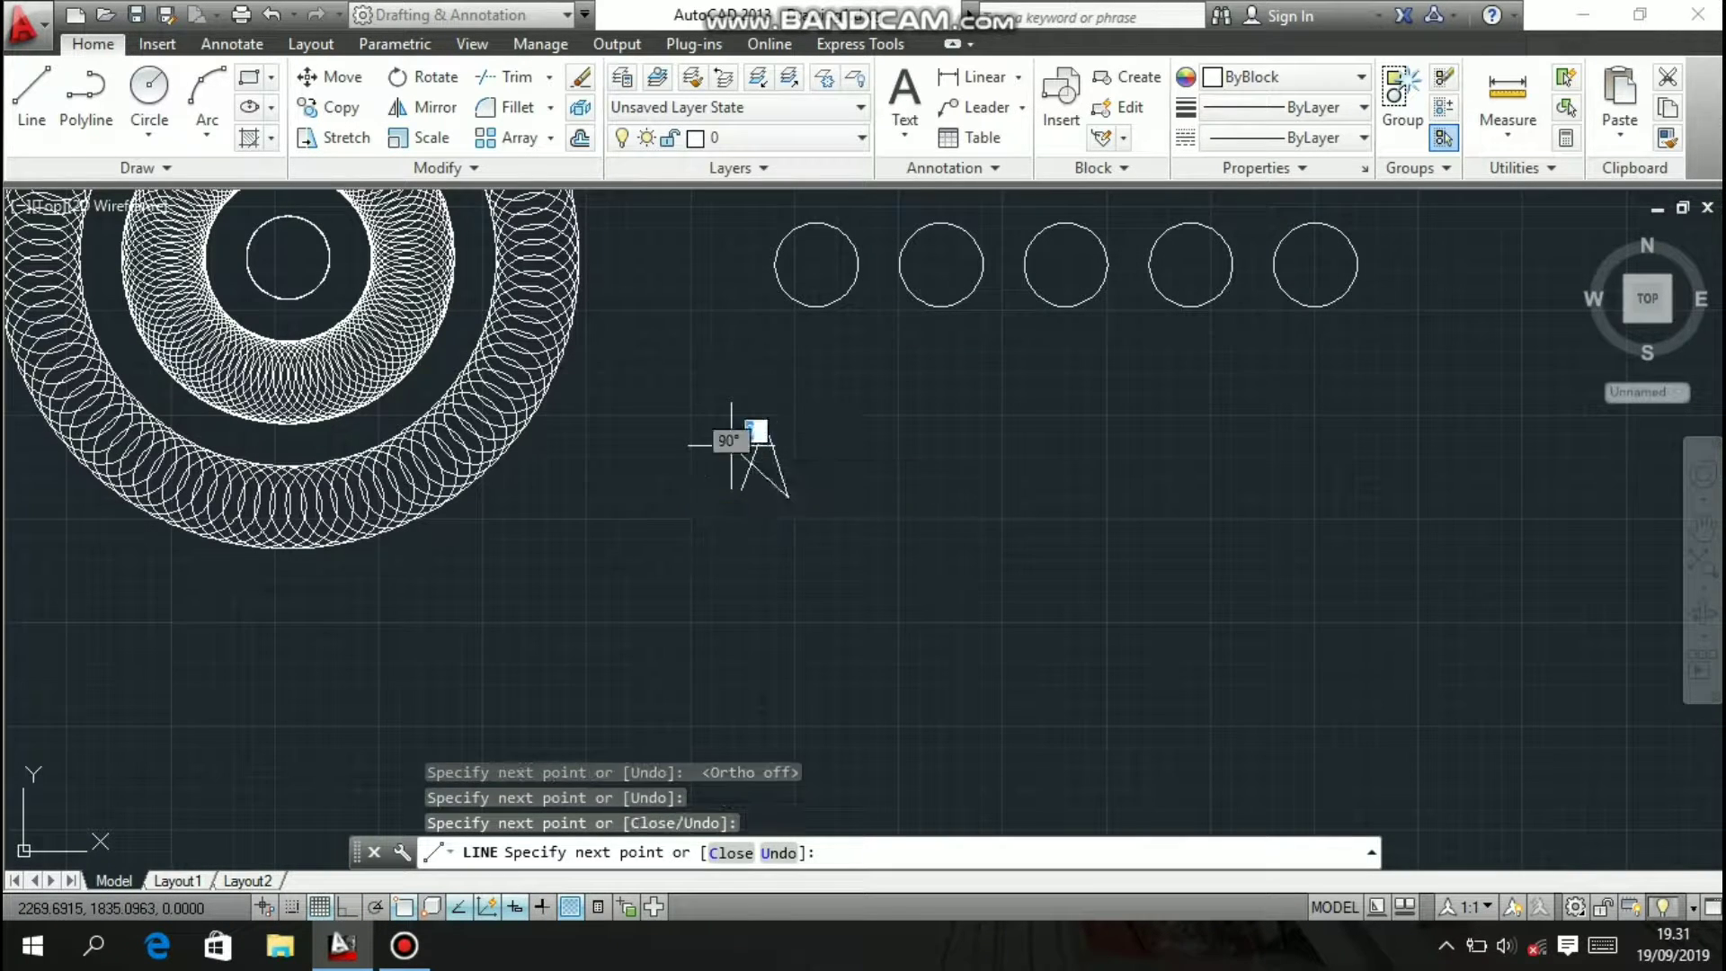
click(804, 447)
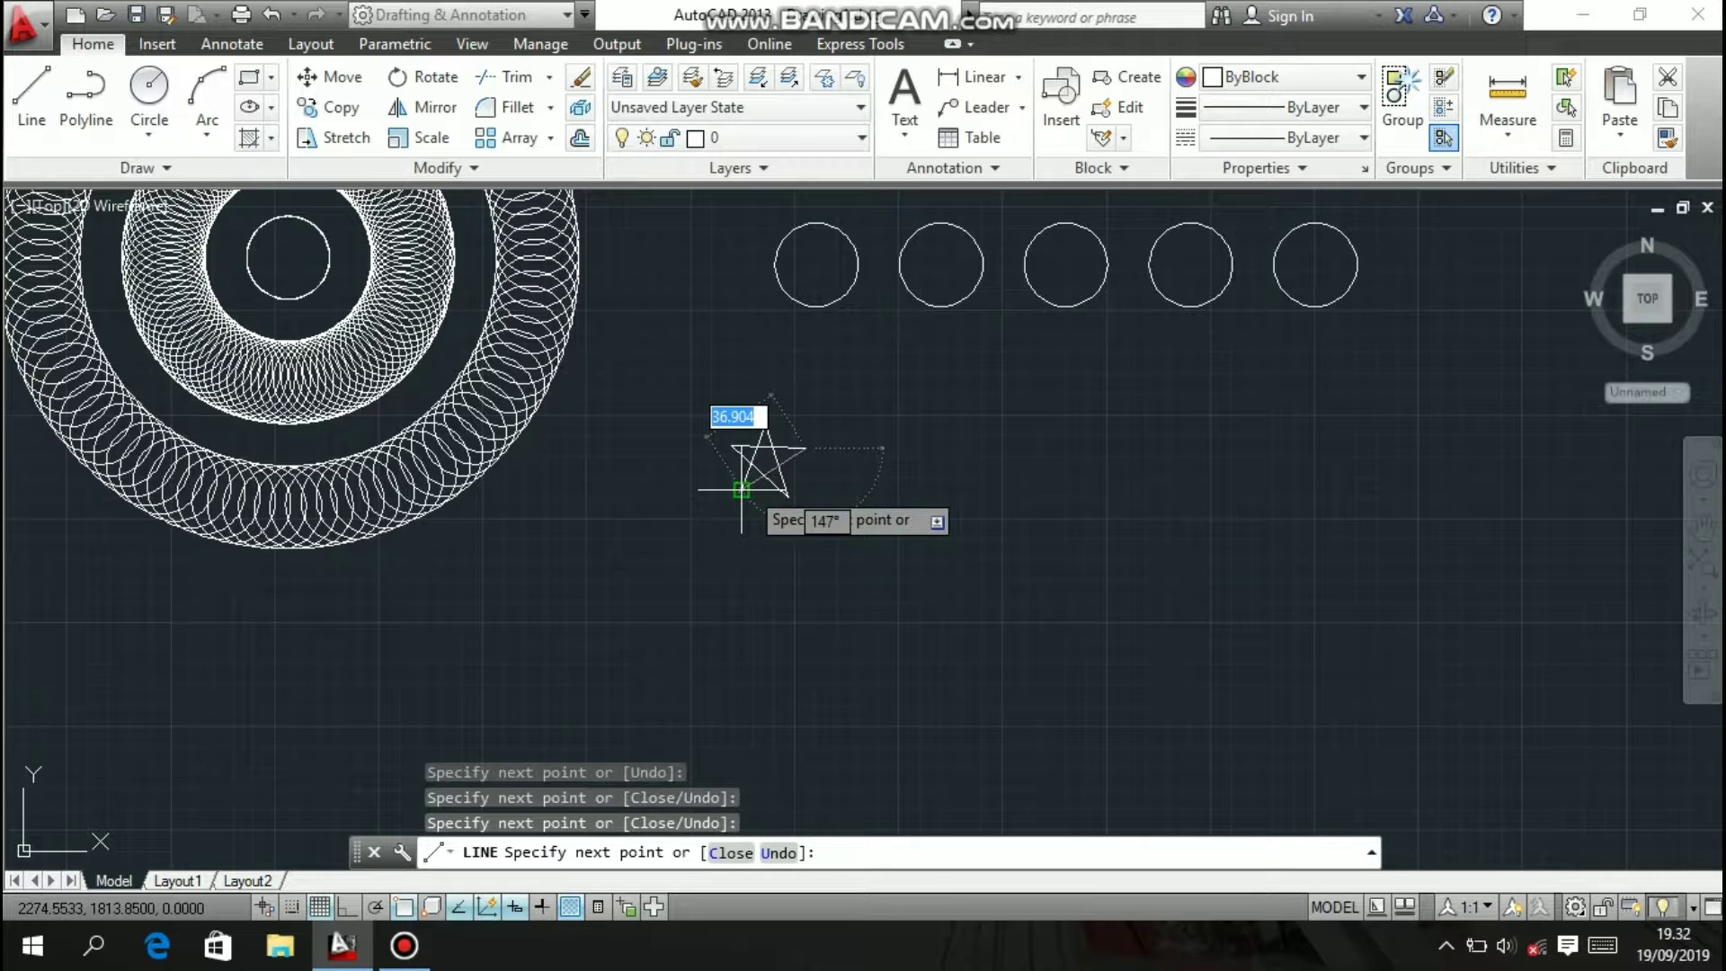
click(742, 490)
key(Escape)
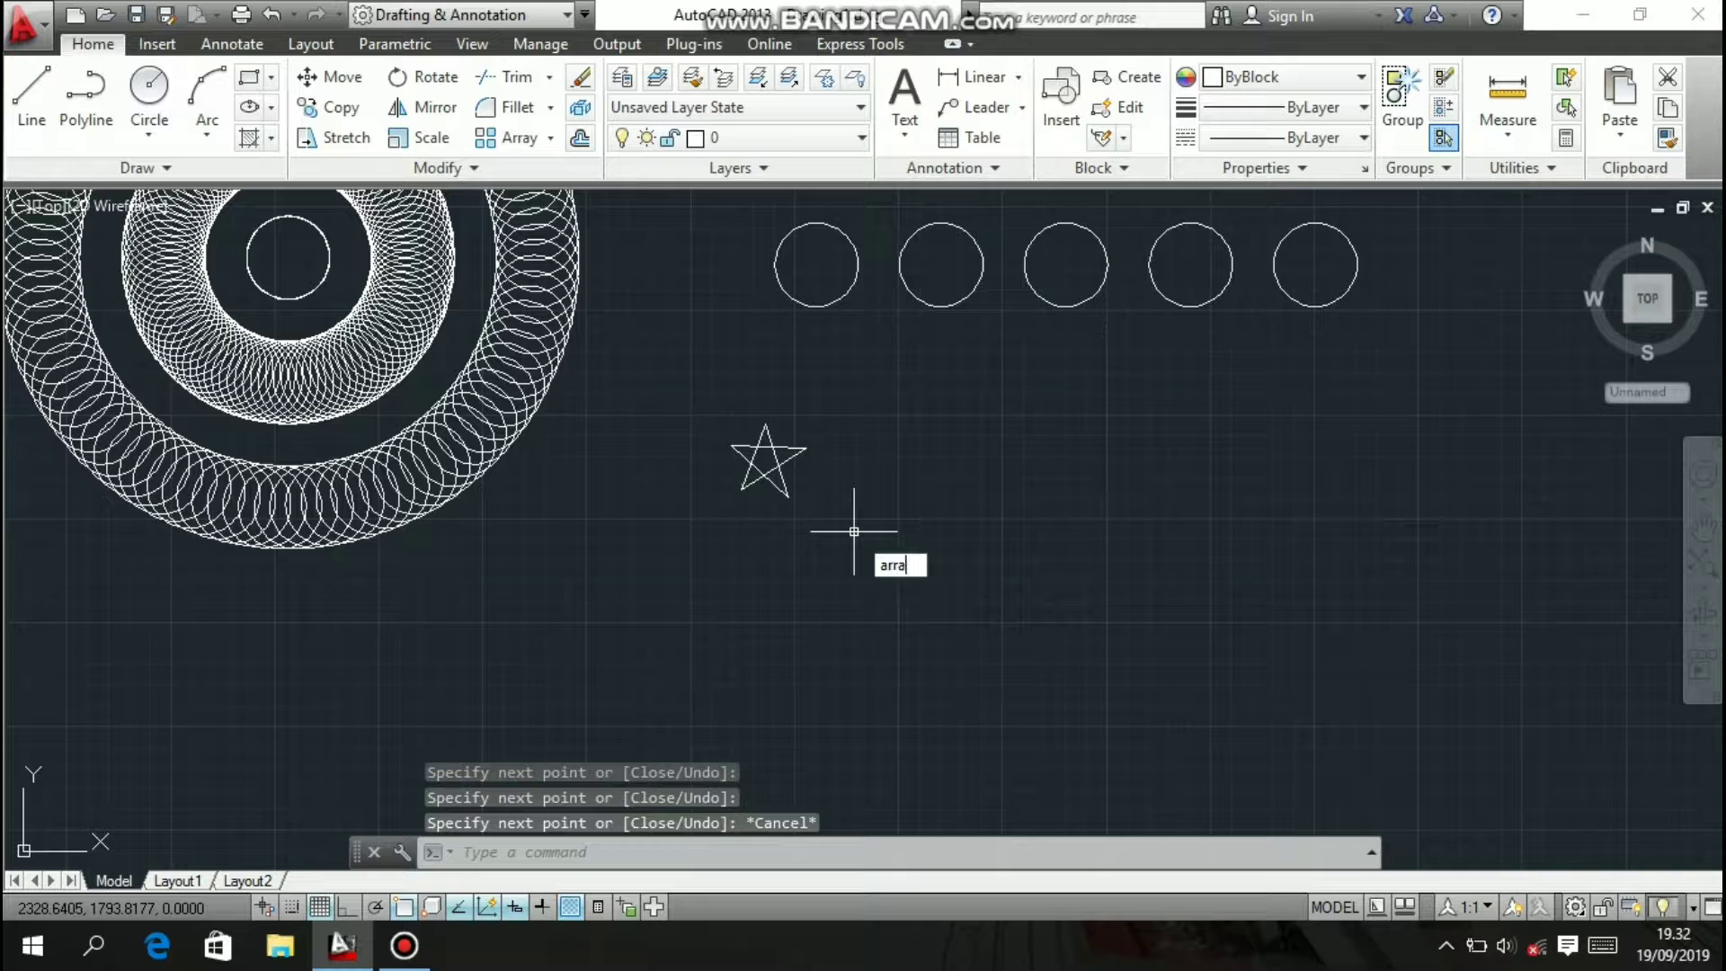
- Create a polar array of all five star lines, with the array center inside the star
key(Return)
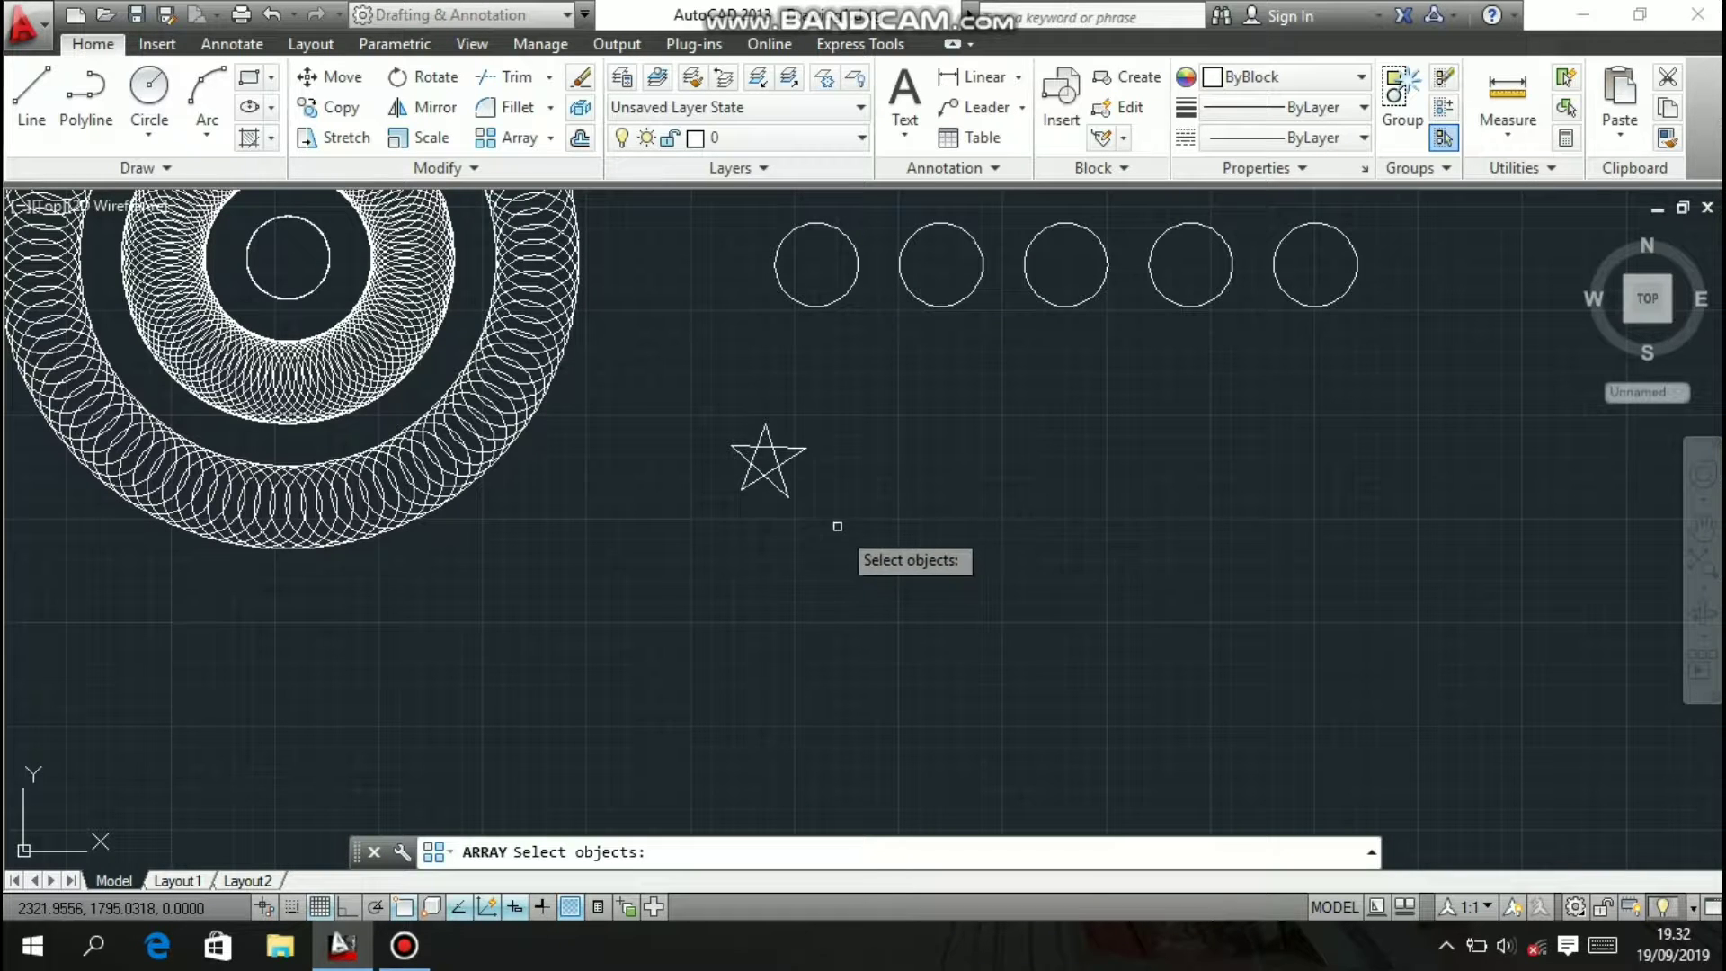
click(835, 510)
click(724, 431)
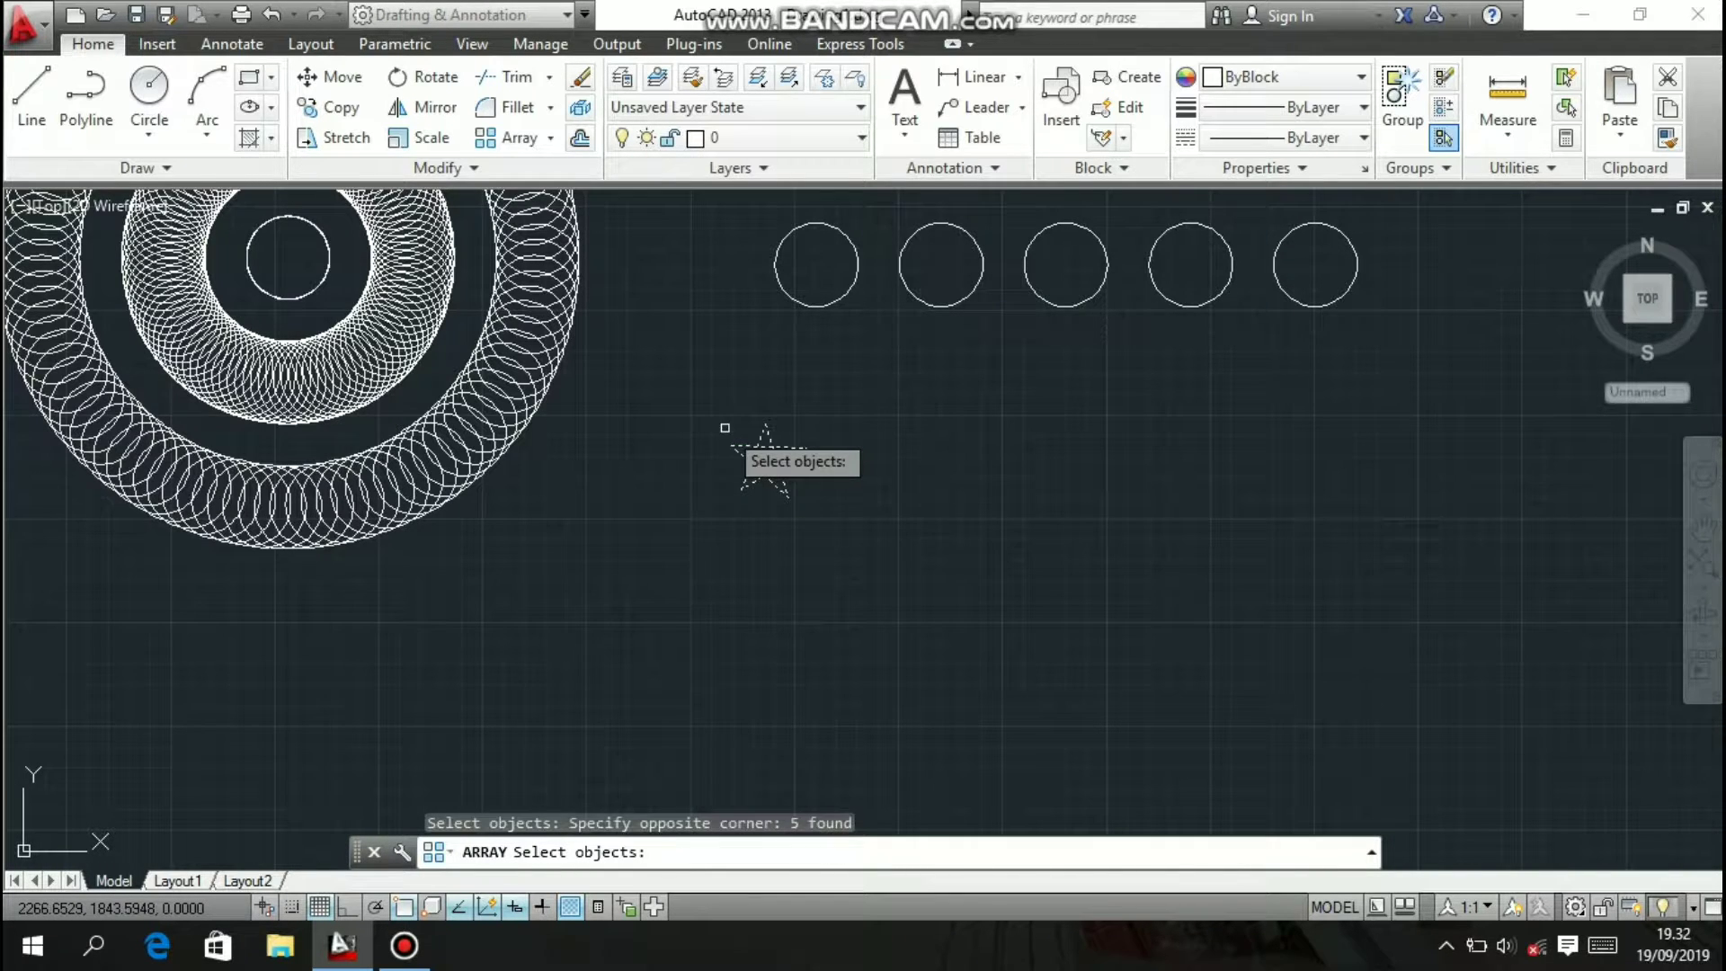
key(Return)
key(Down)
key(Down)
key(Return)
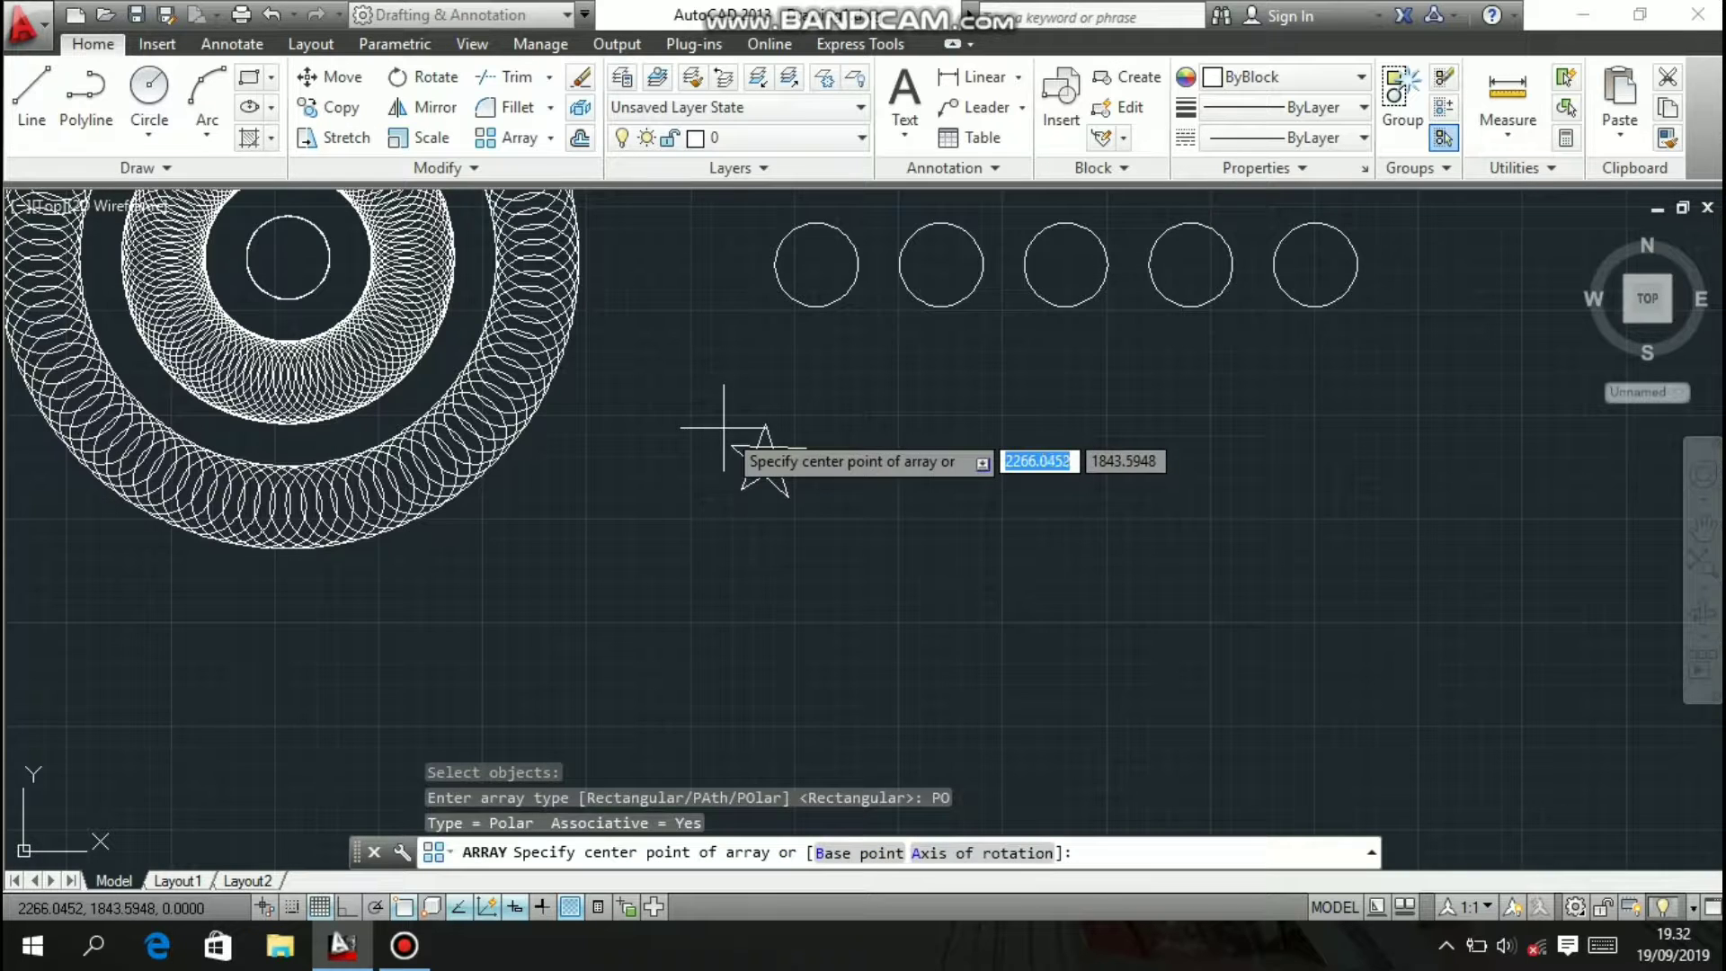
click(769, 466)
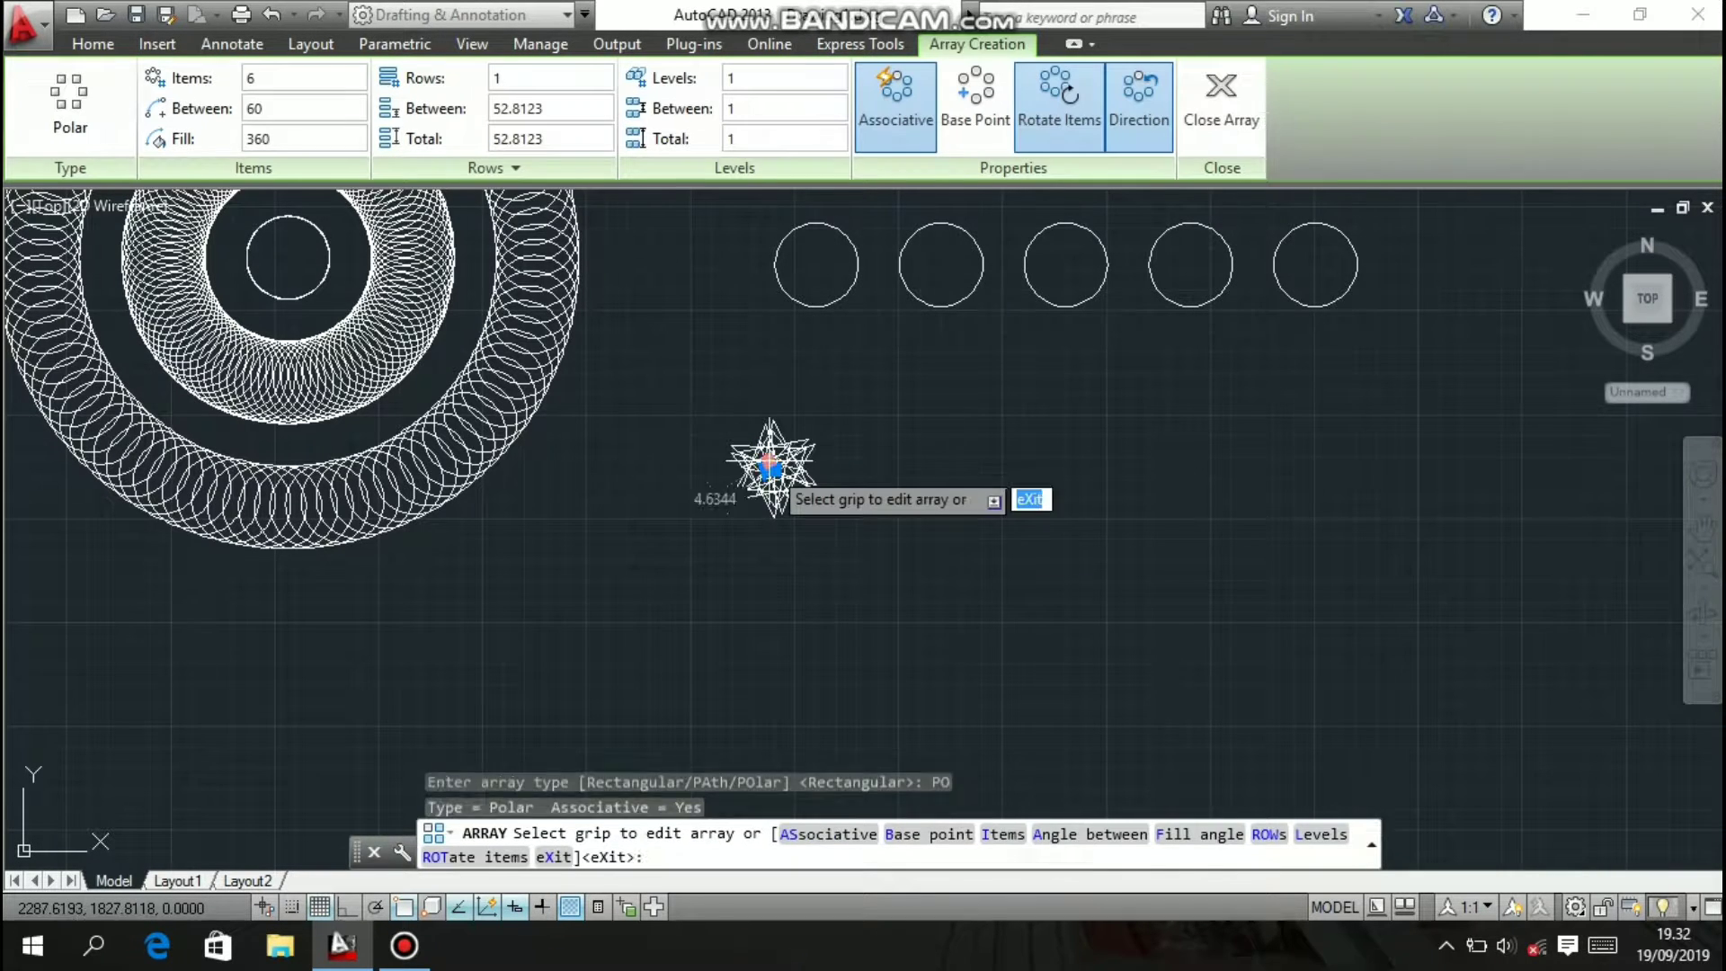
- Set the star's polar array to 3 rows and 3 items
scroll(754, 466, up, 2)
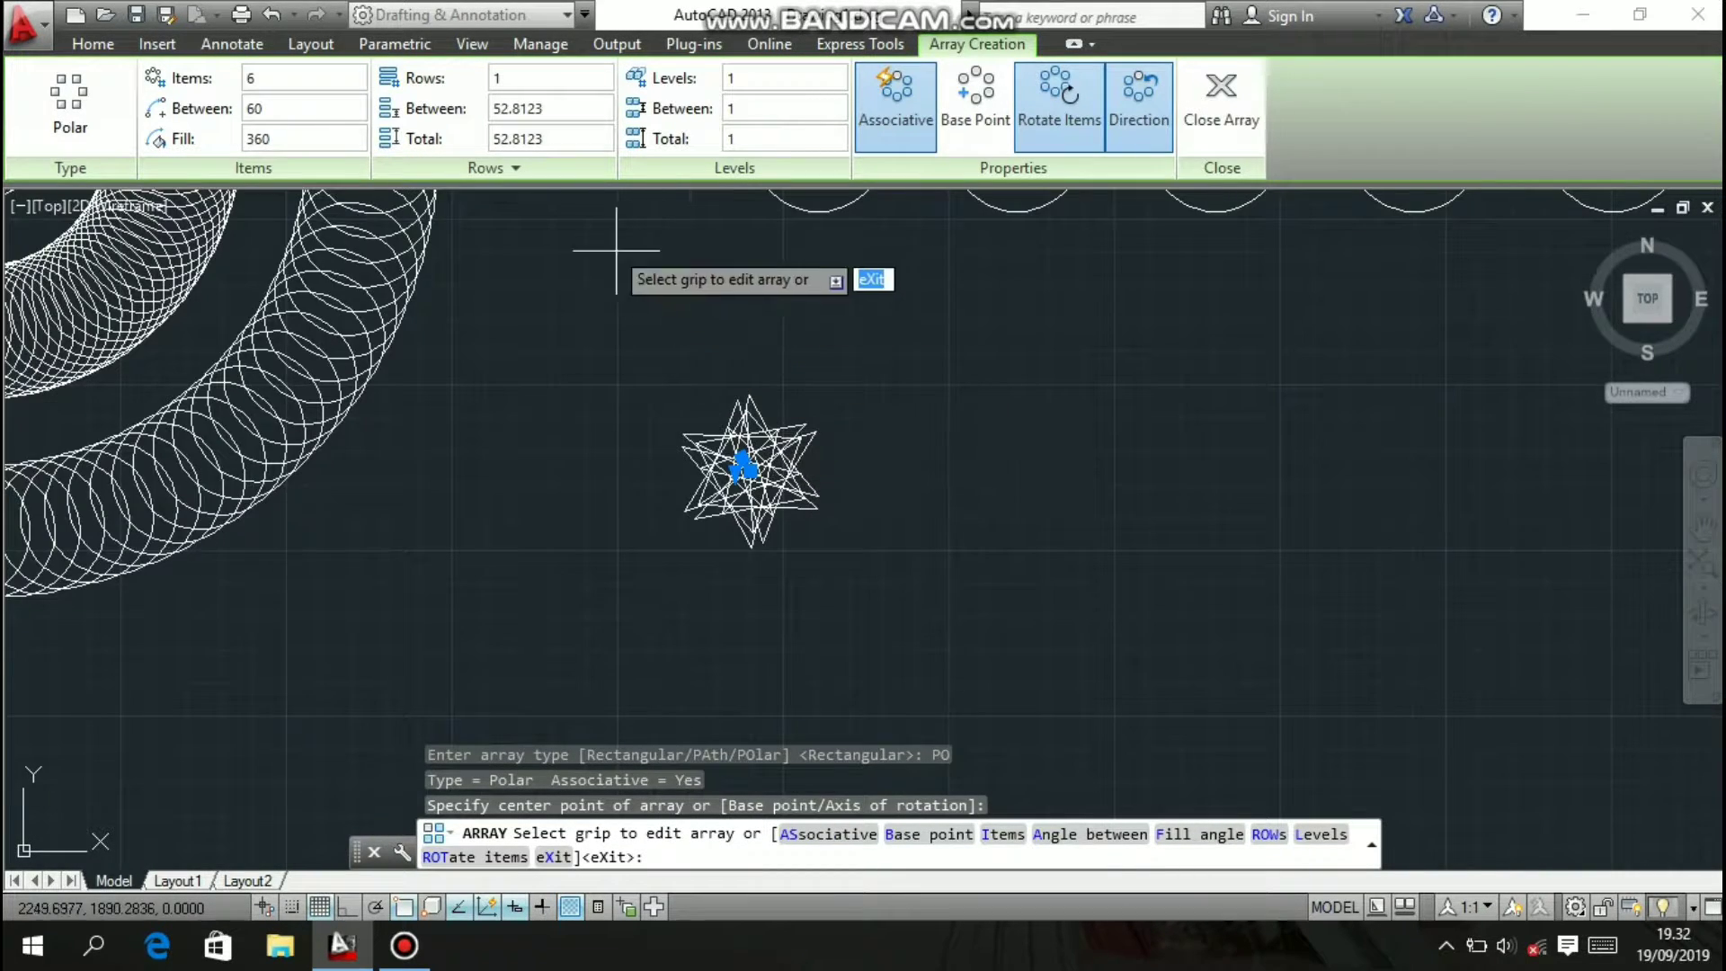
scroll(743, 460, up, 2)
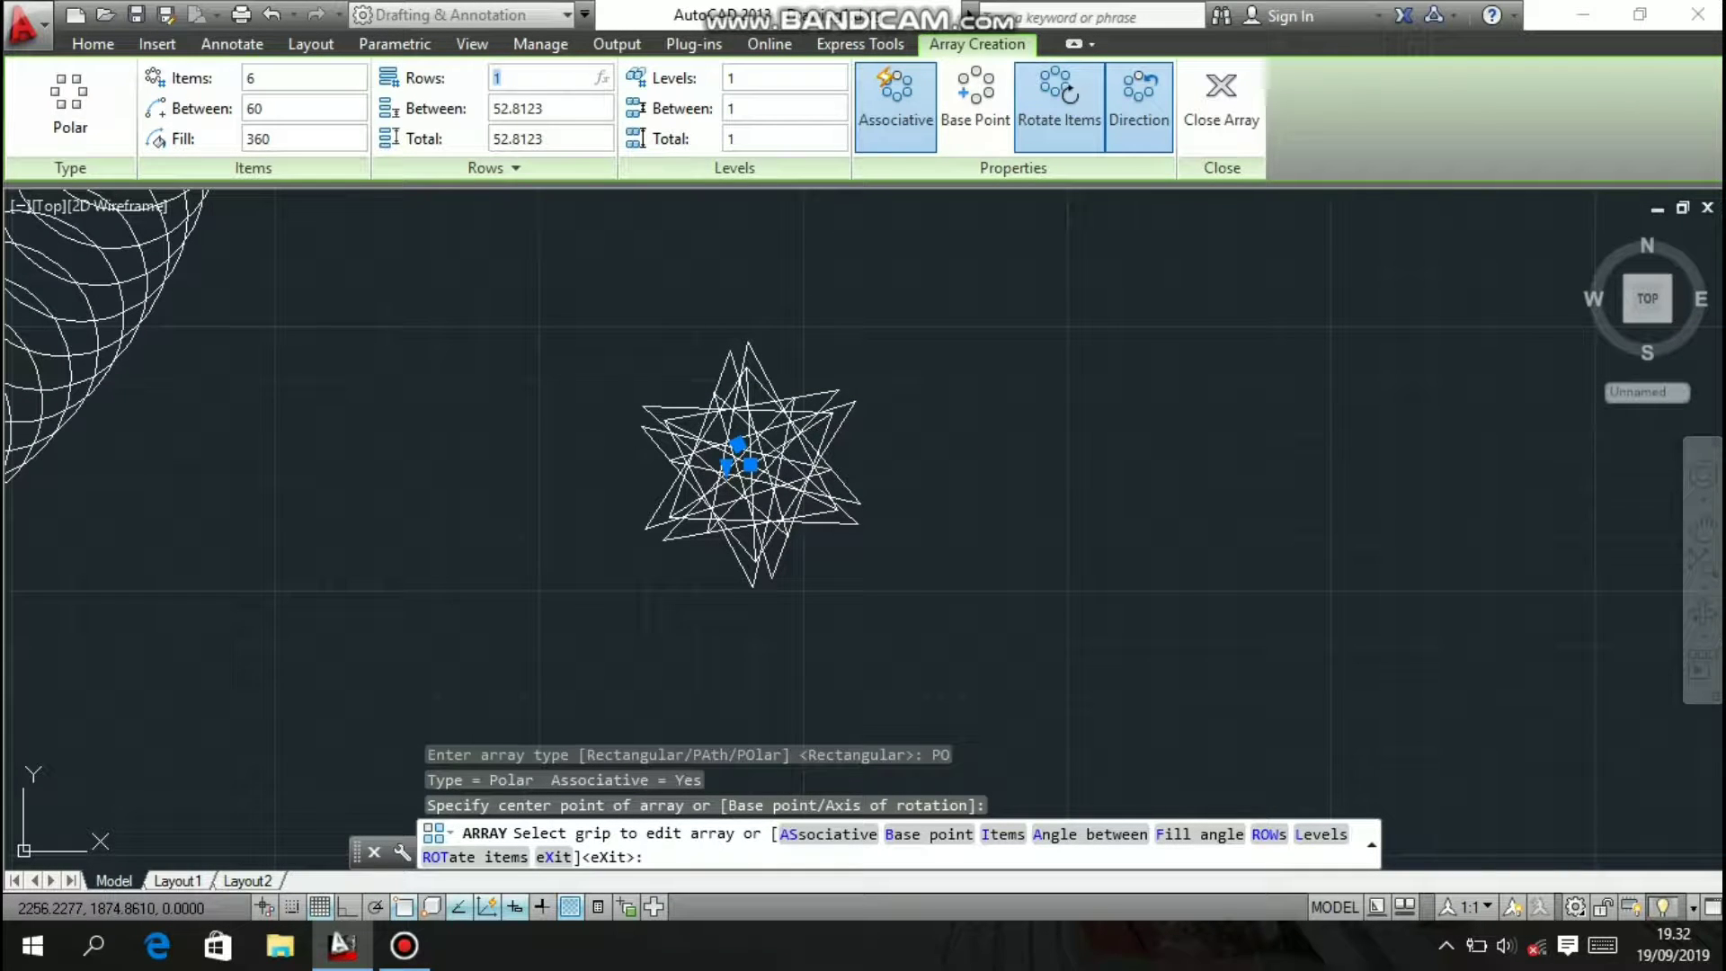
text(3)
key(Return)
scroll(809, 369, down, 3)
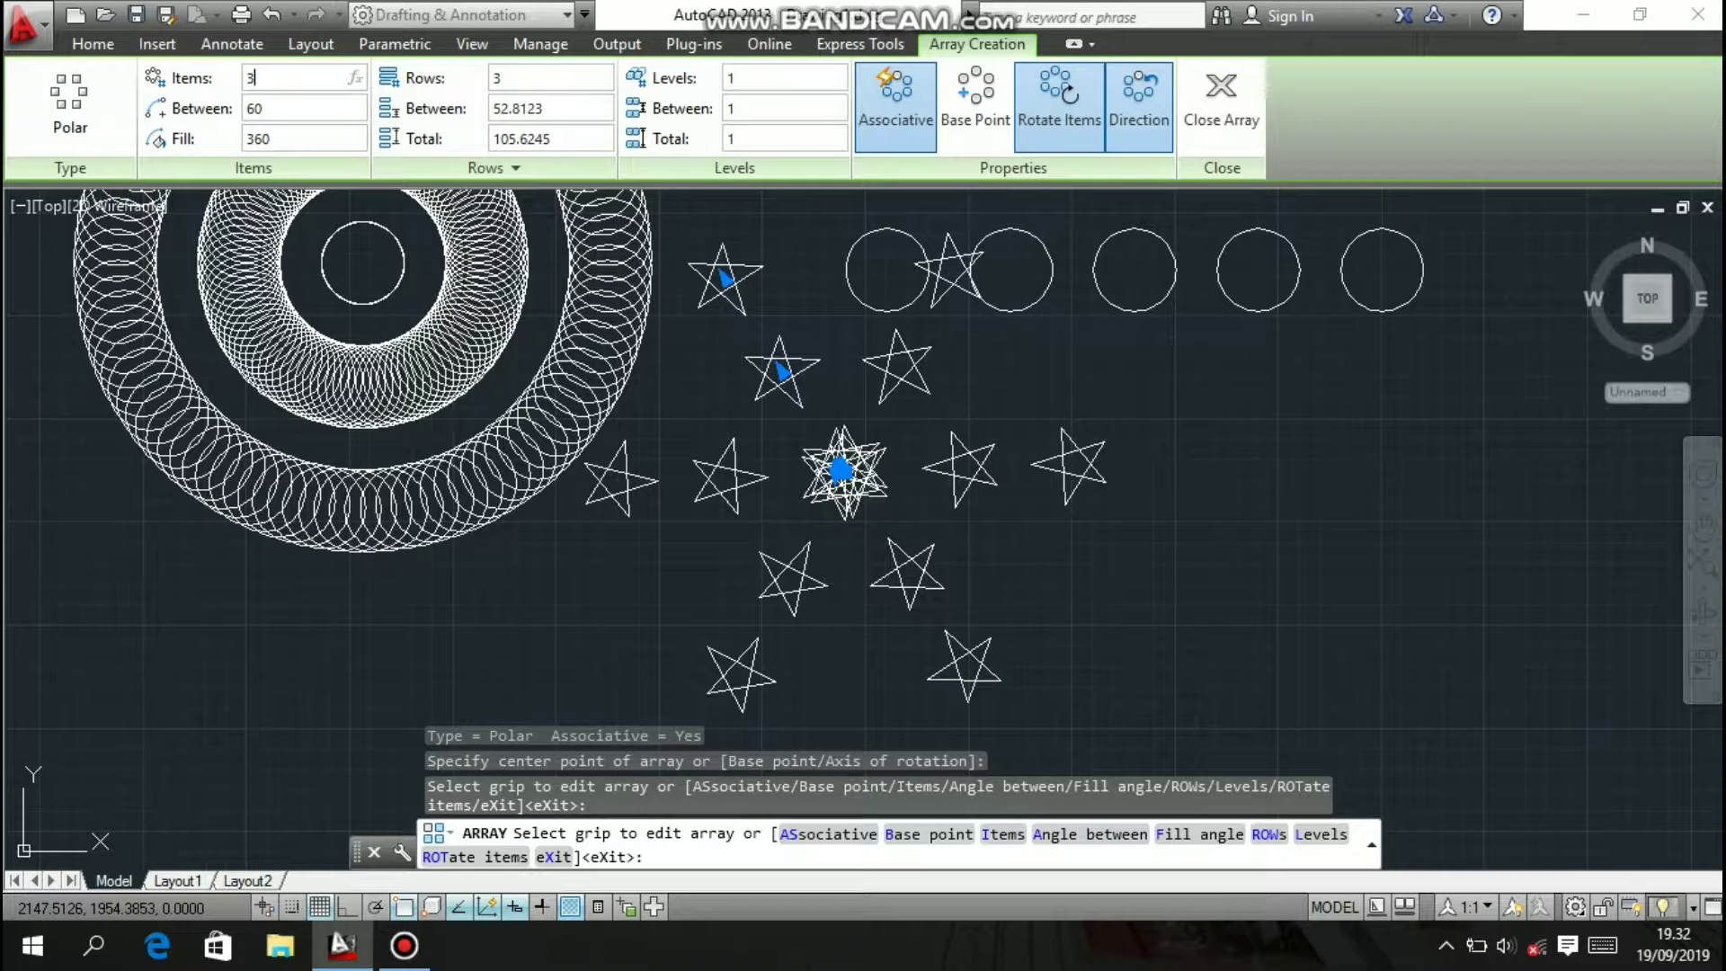
text(3)
key(Return)
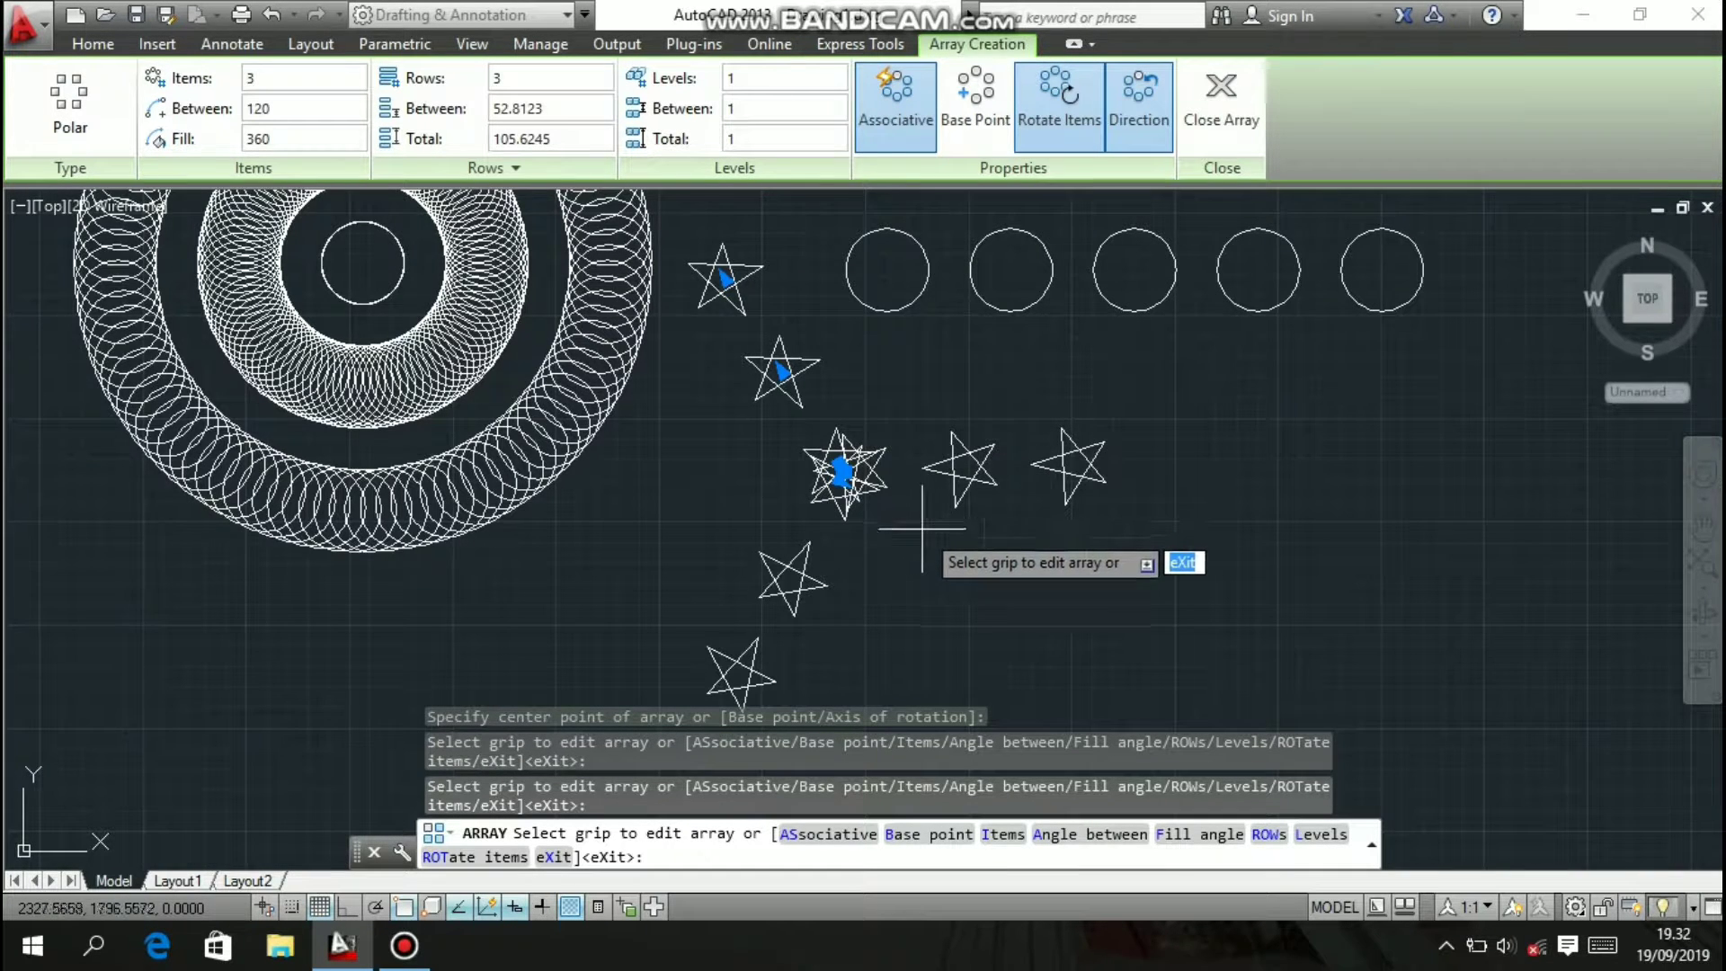
- Set the star array's row spacing to 100 and finish the array
scroll(922, 529, down, 2)
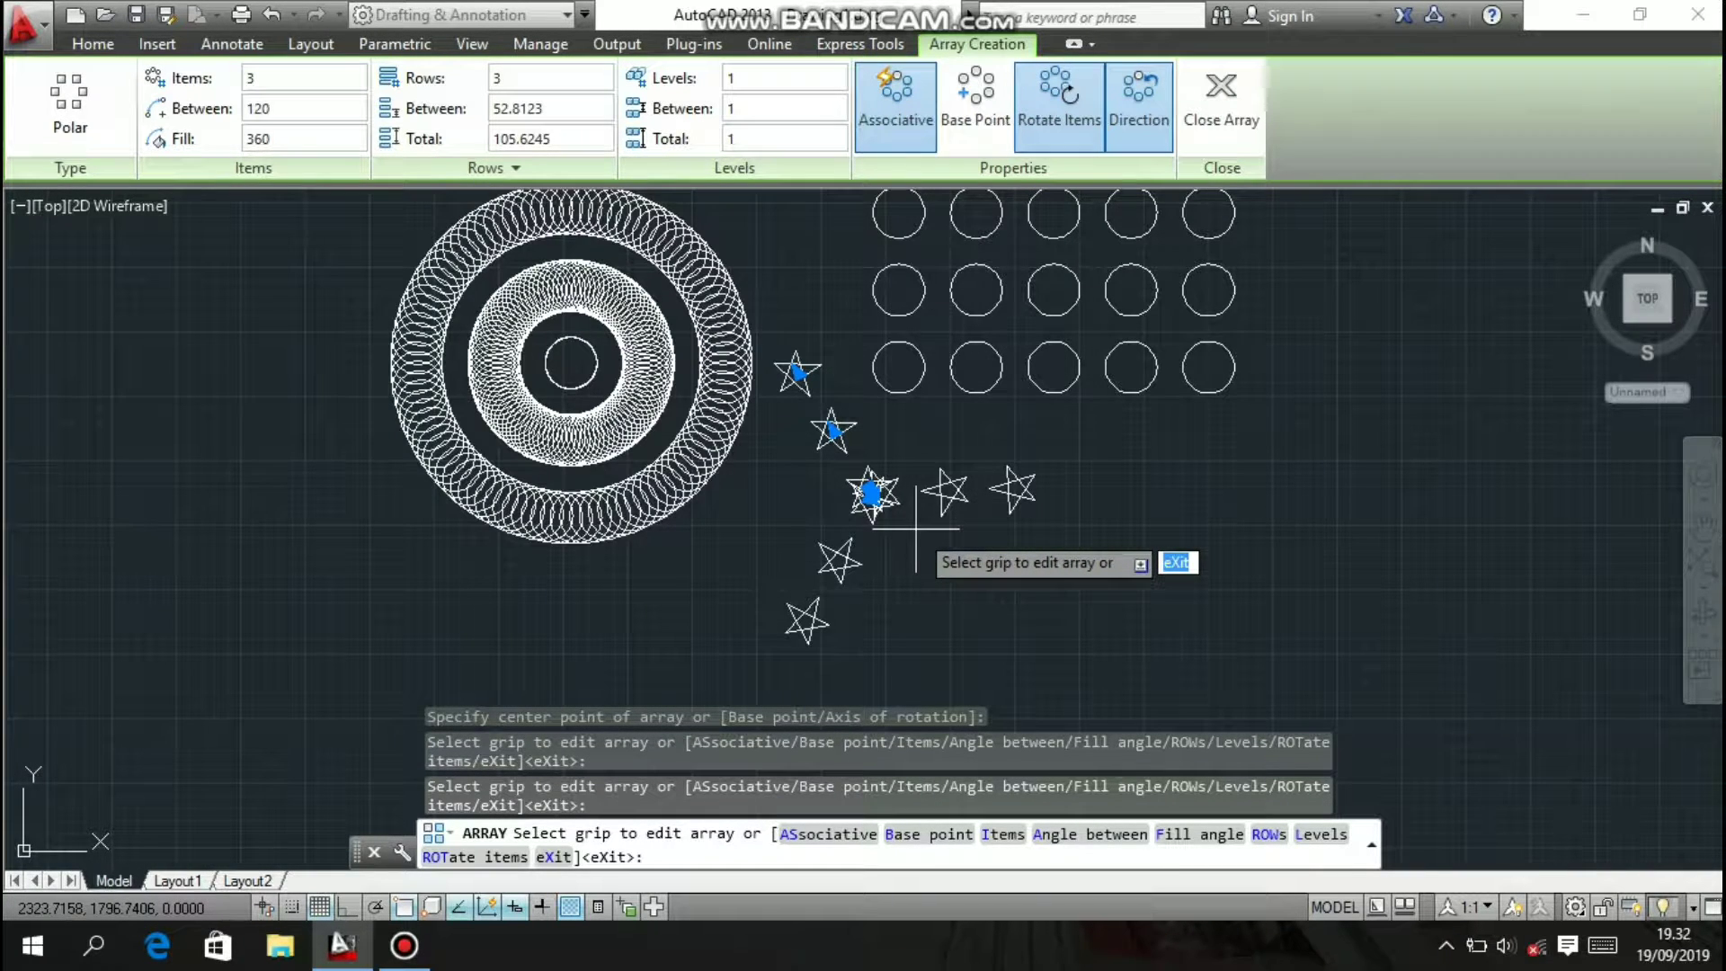
scroll(912, 530, up, 1)
scroll(899, 530, down, 1)
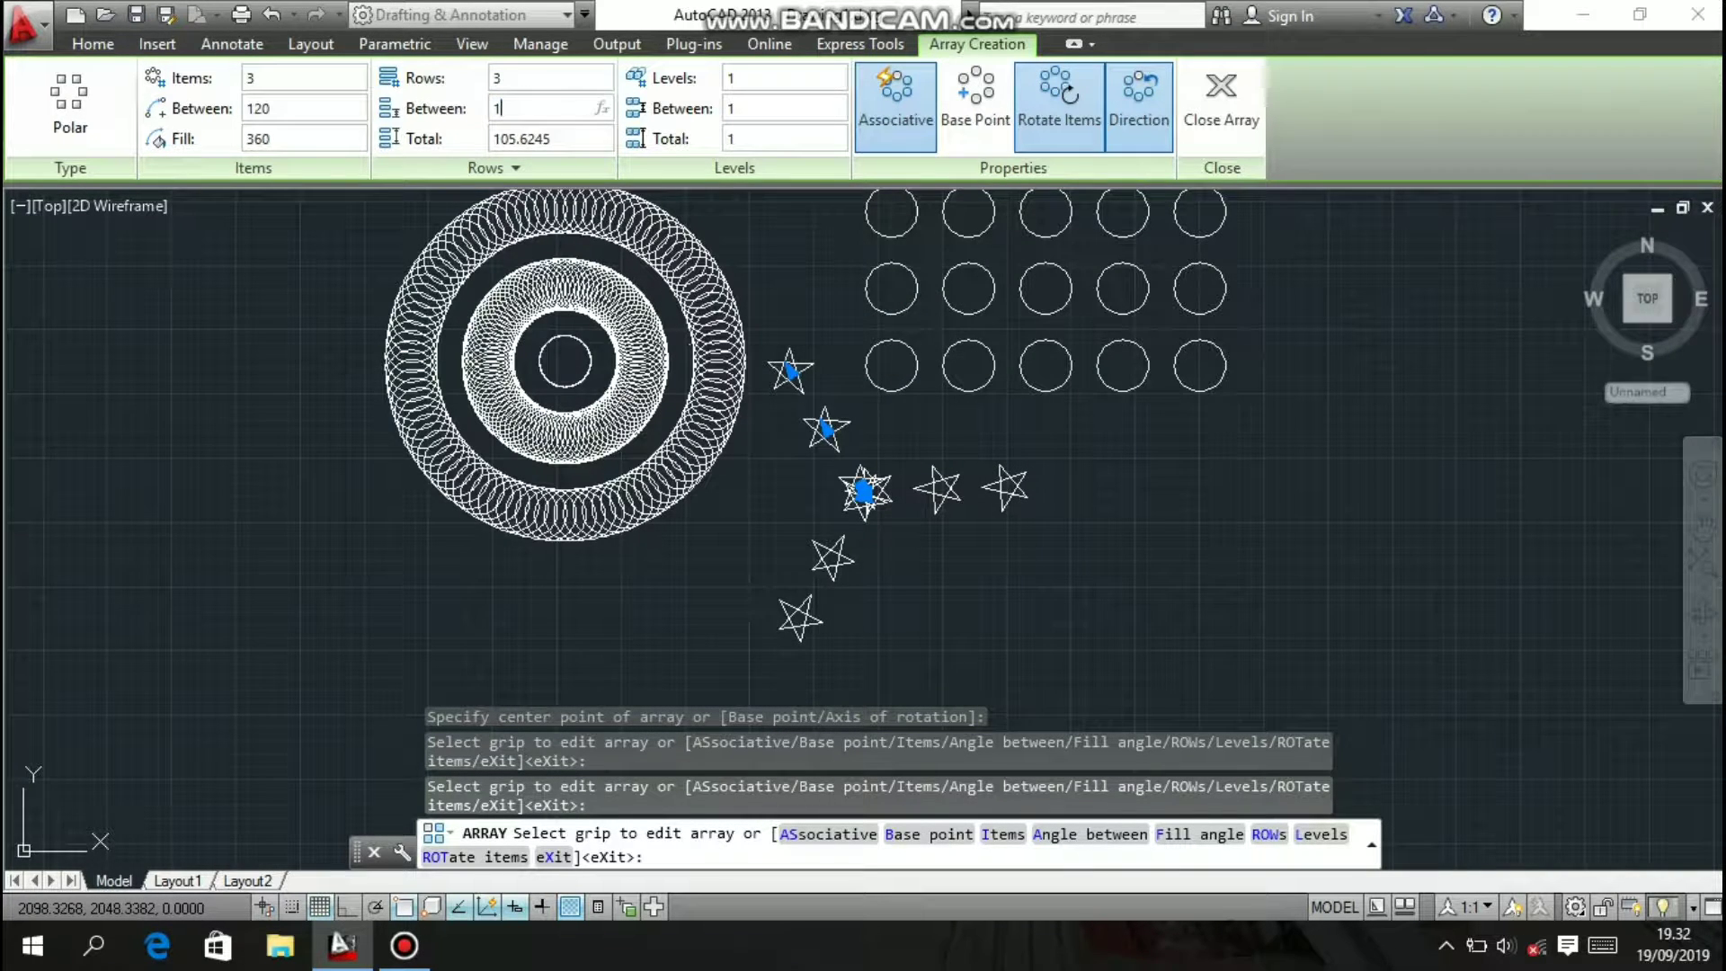
text(100)
key(Return)
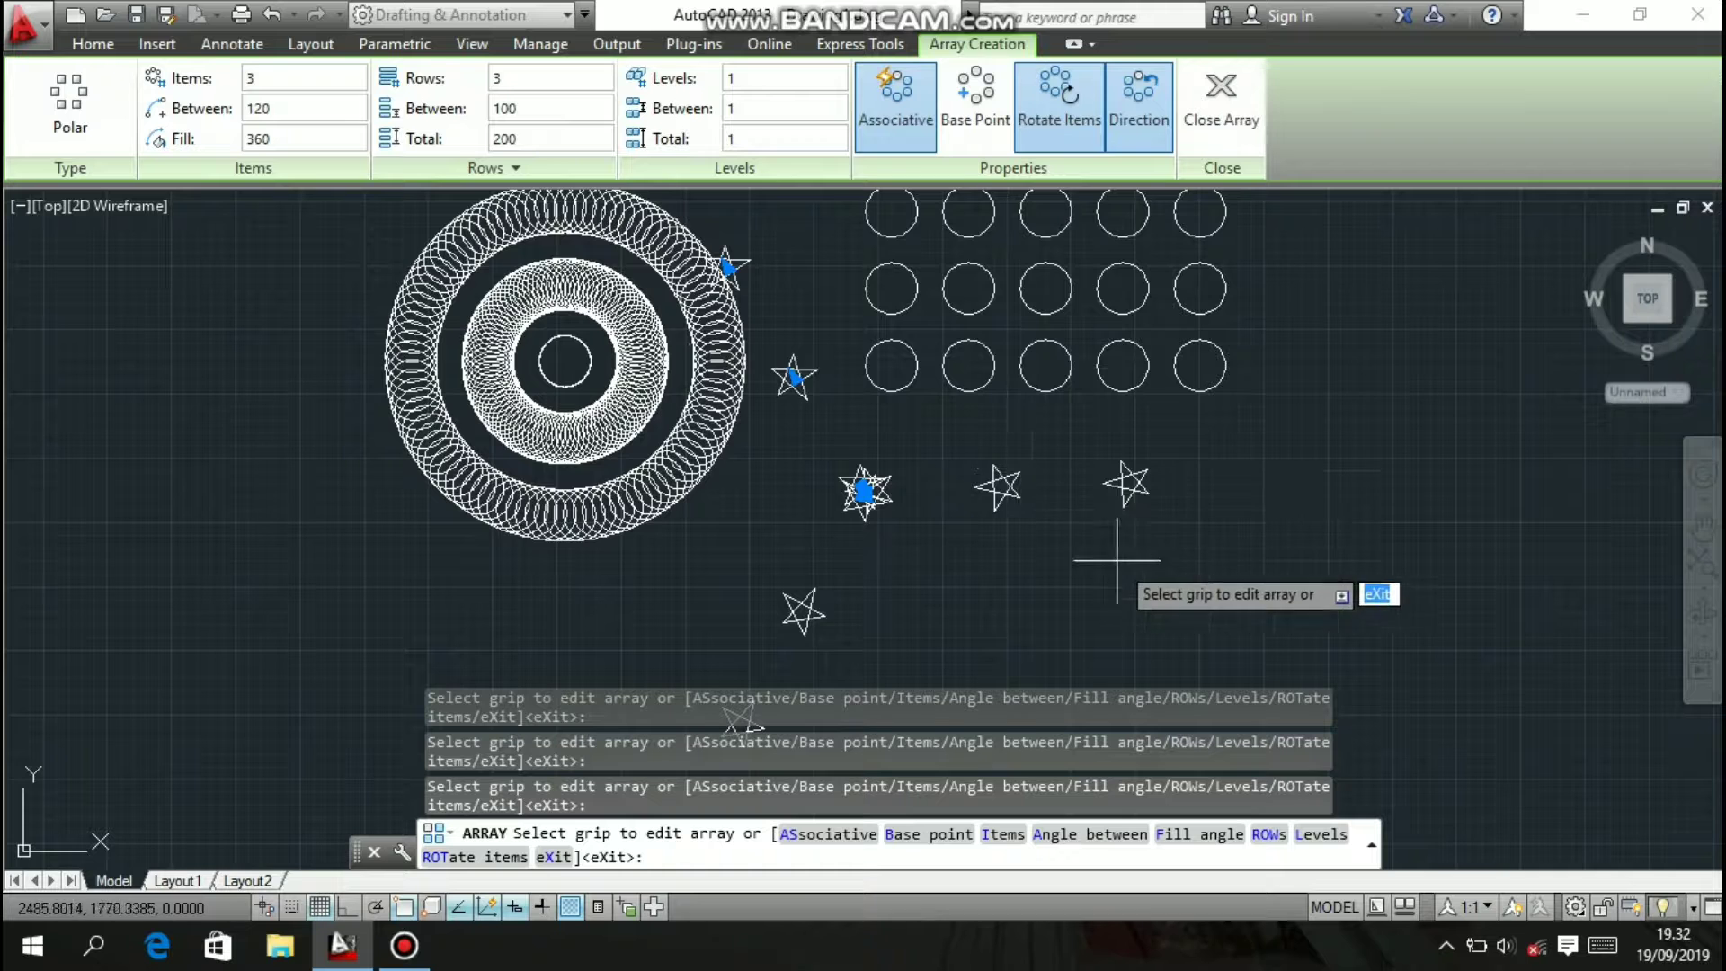
key(Escape)
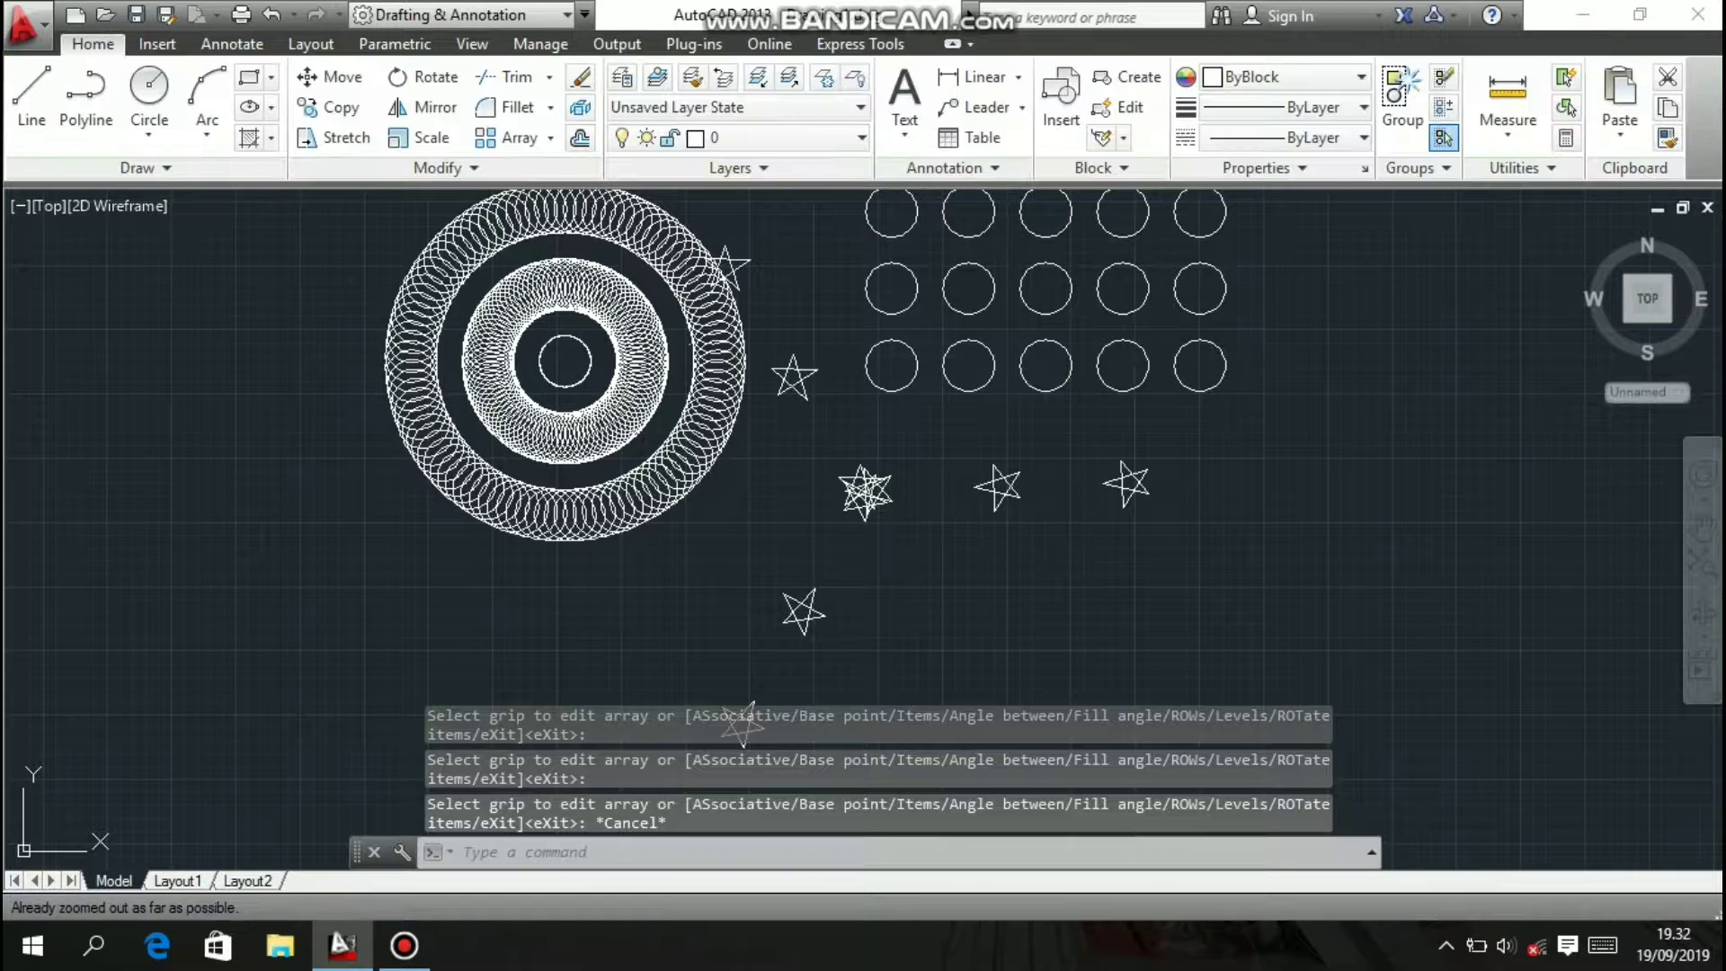
- Scale the circular pattern, circle grid and star array together by a factor of 0.5, with the base point on the rightmost star
mouse_move(899, 539)
middle_down()
mouse_move(845, 506)
mouse_move(867, 563)
mouse_move(850, 594)
middle_up()
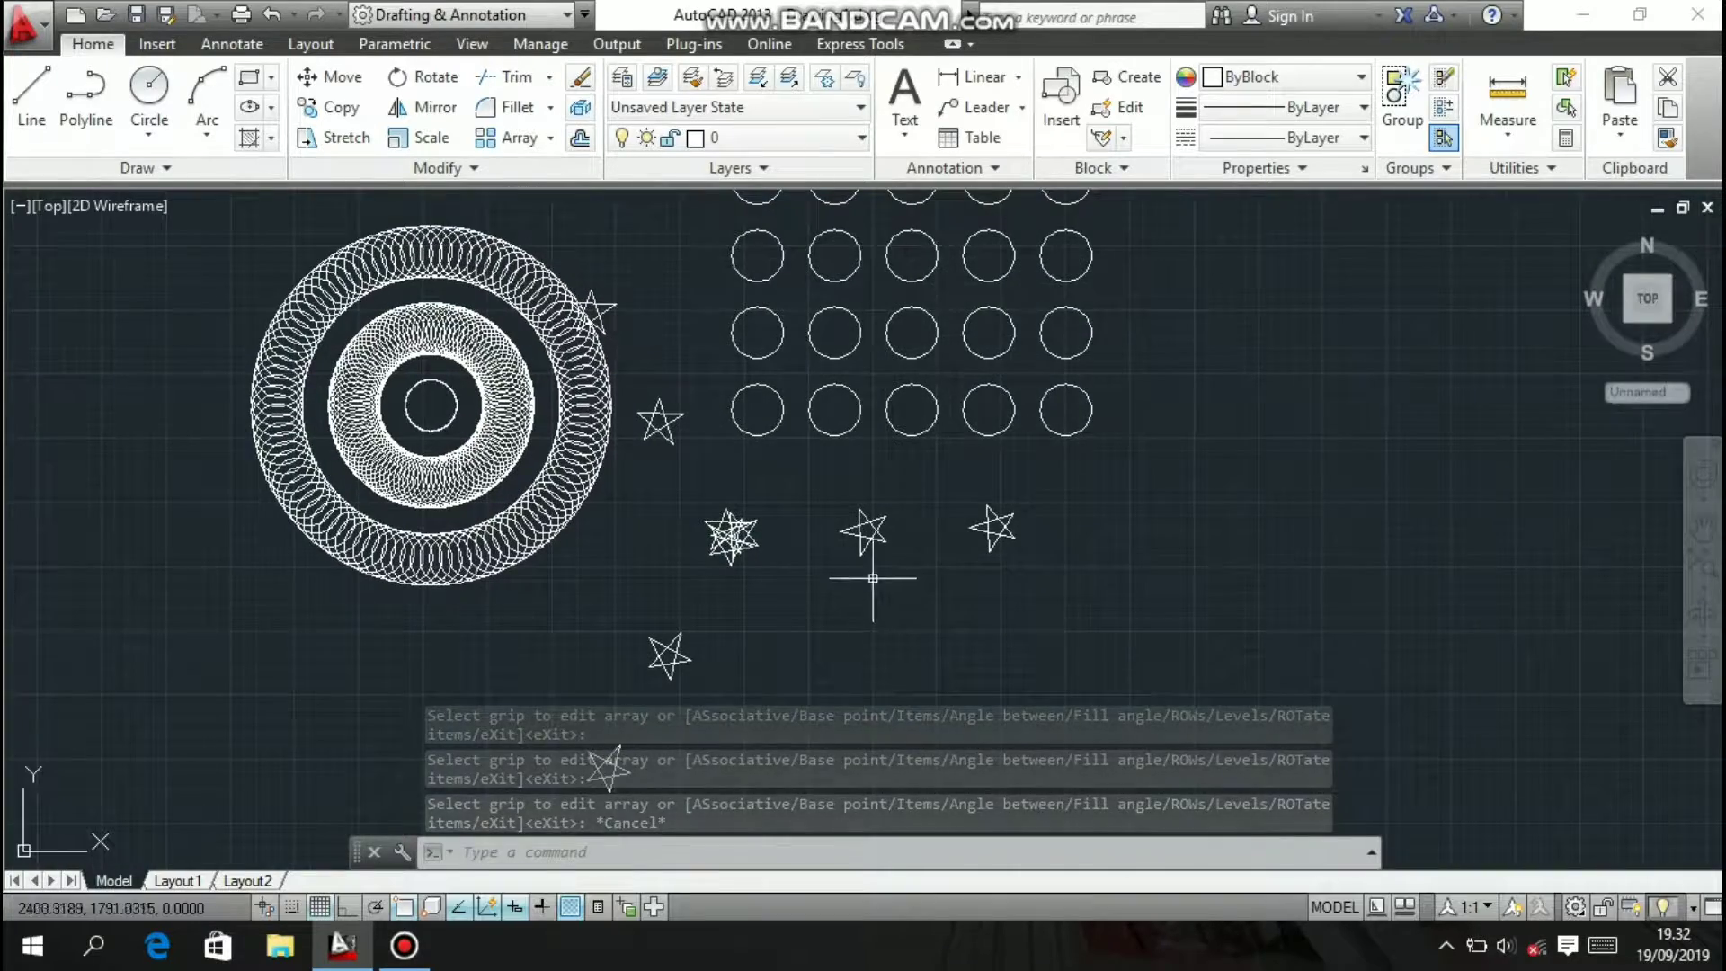
middle_drag(982, 540, 977, 566)
middle_drag(1155, 516, 1140, 565)
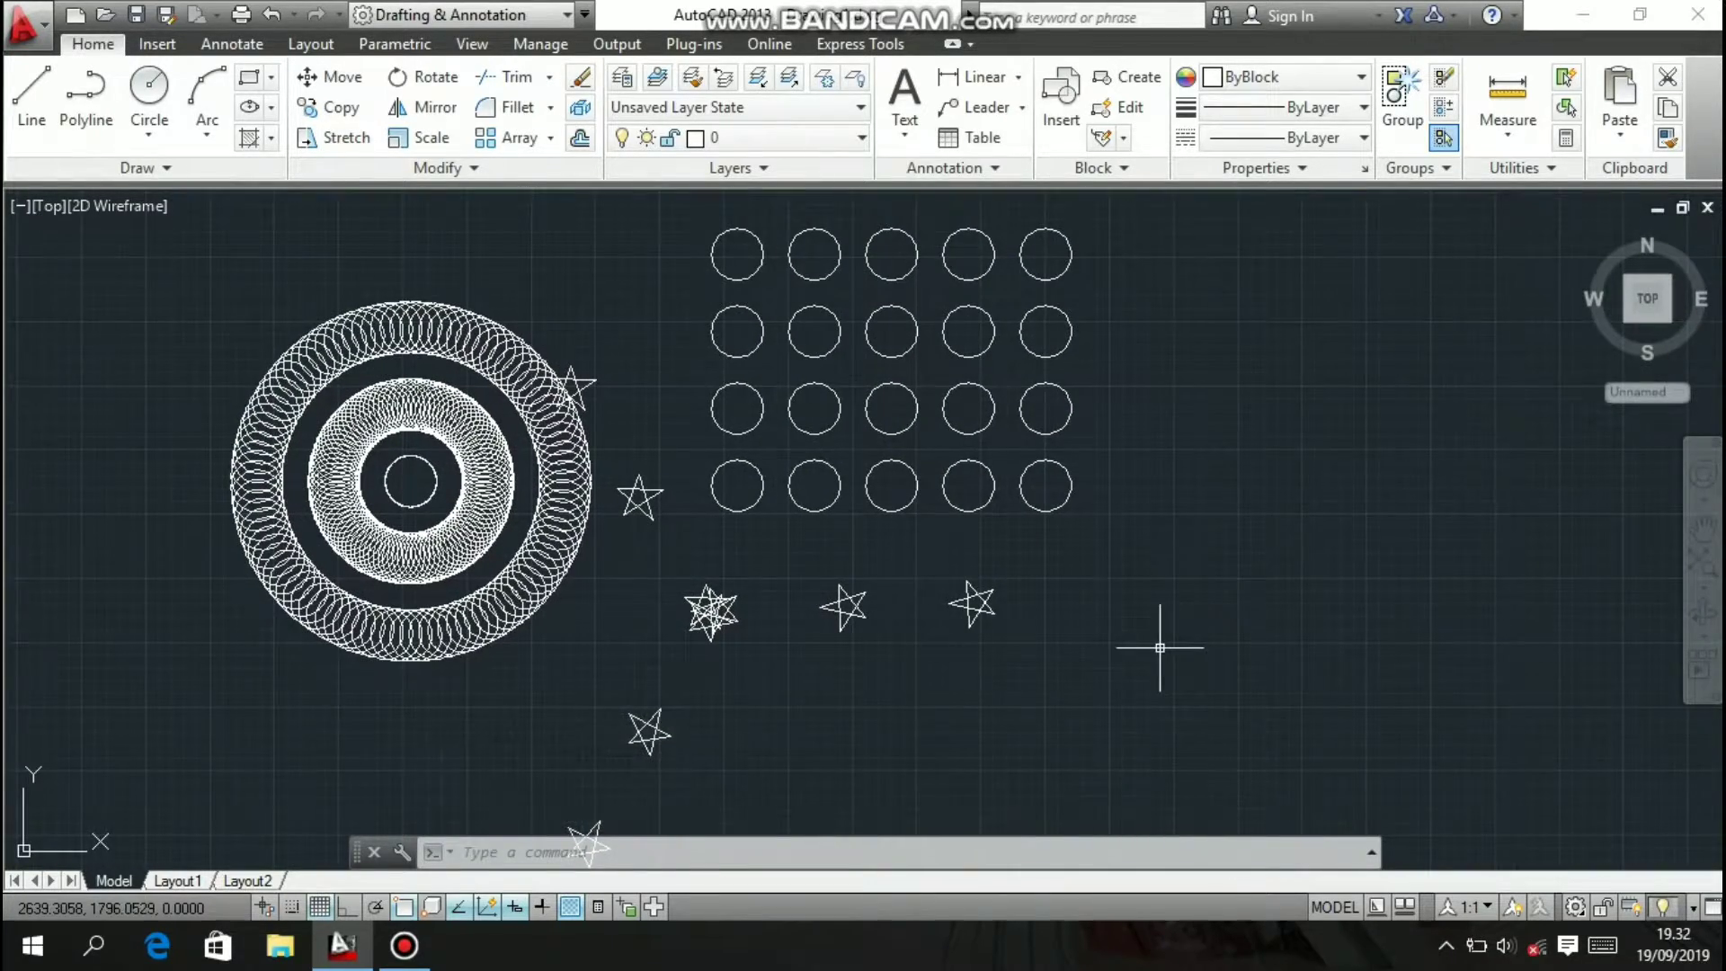
middle_drag(1160, 647, 1165, 582)
click(1117, 740)
click(489, 335)
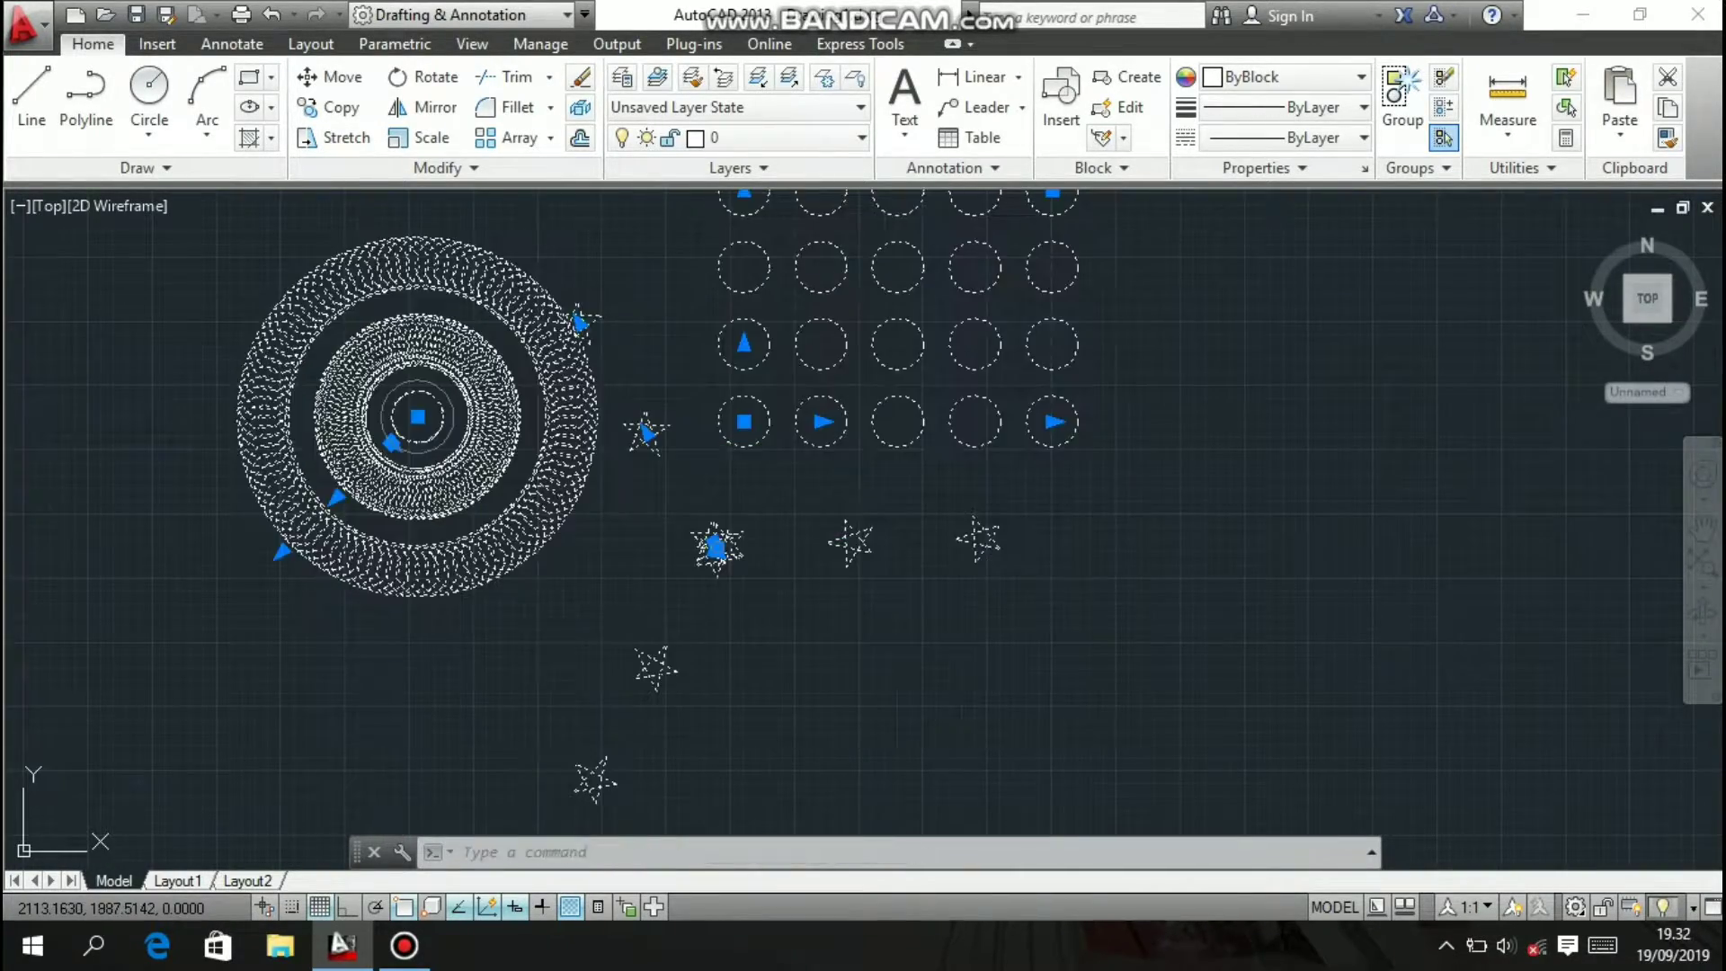
text(sc)
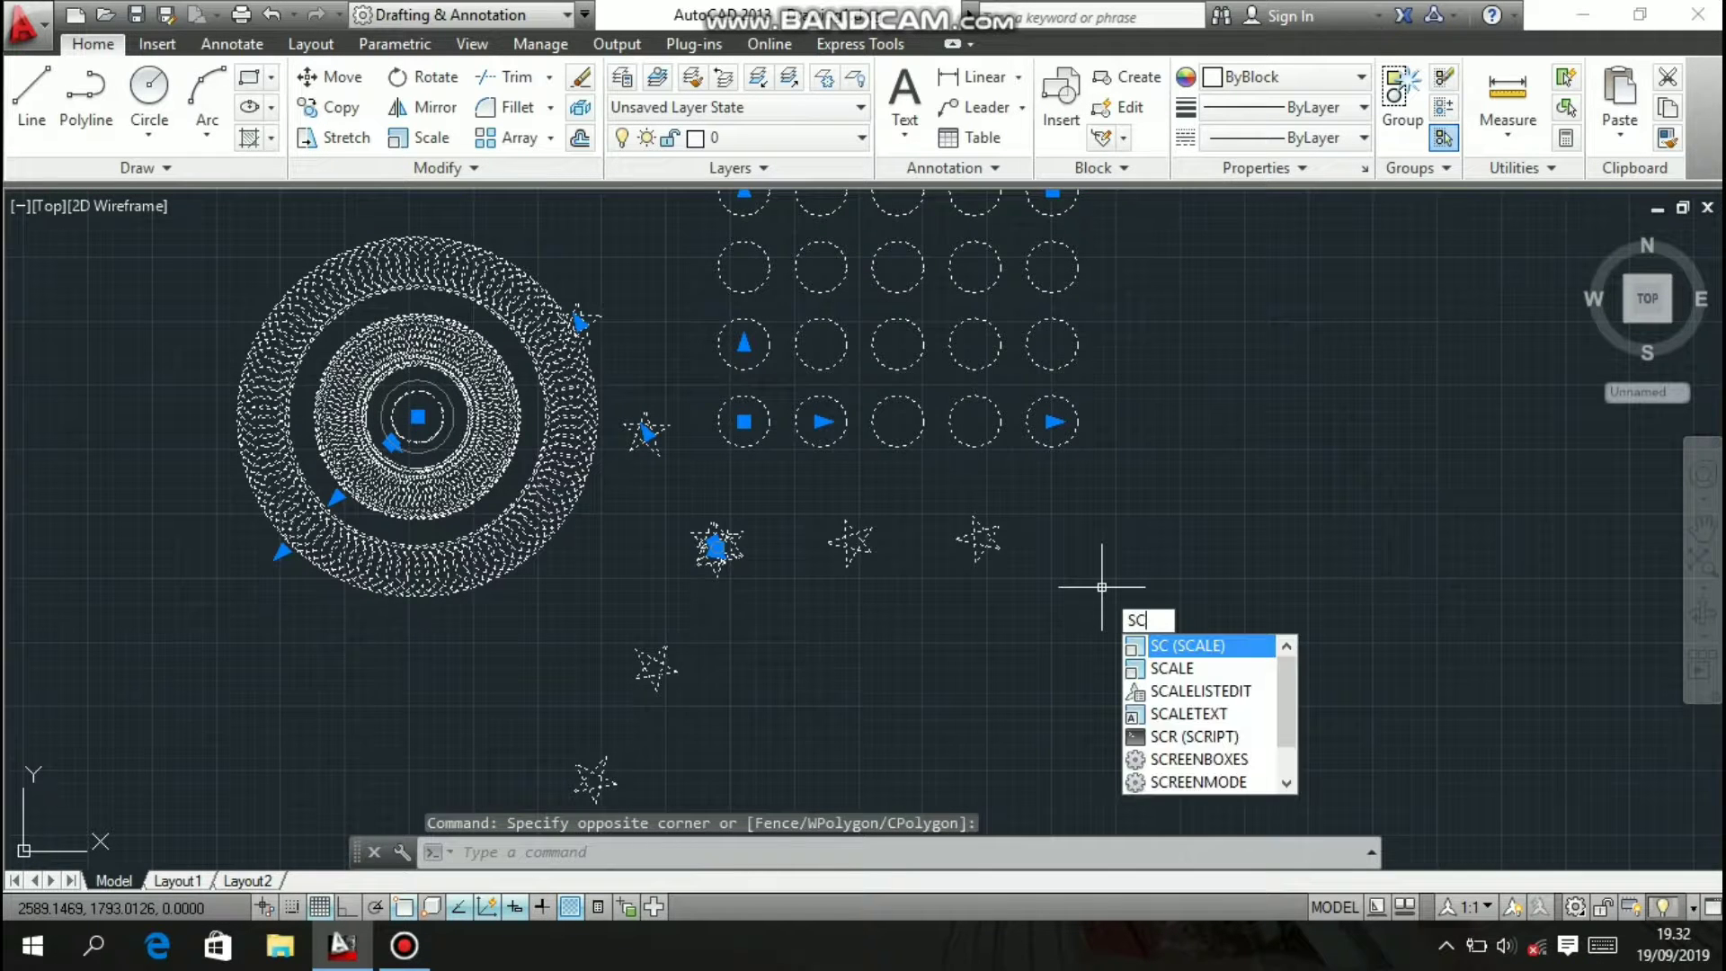
text(a)
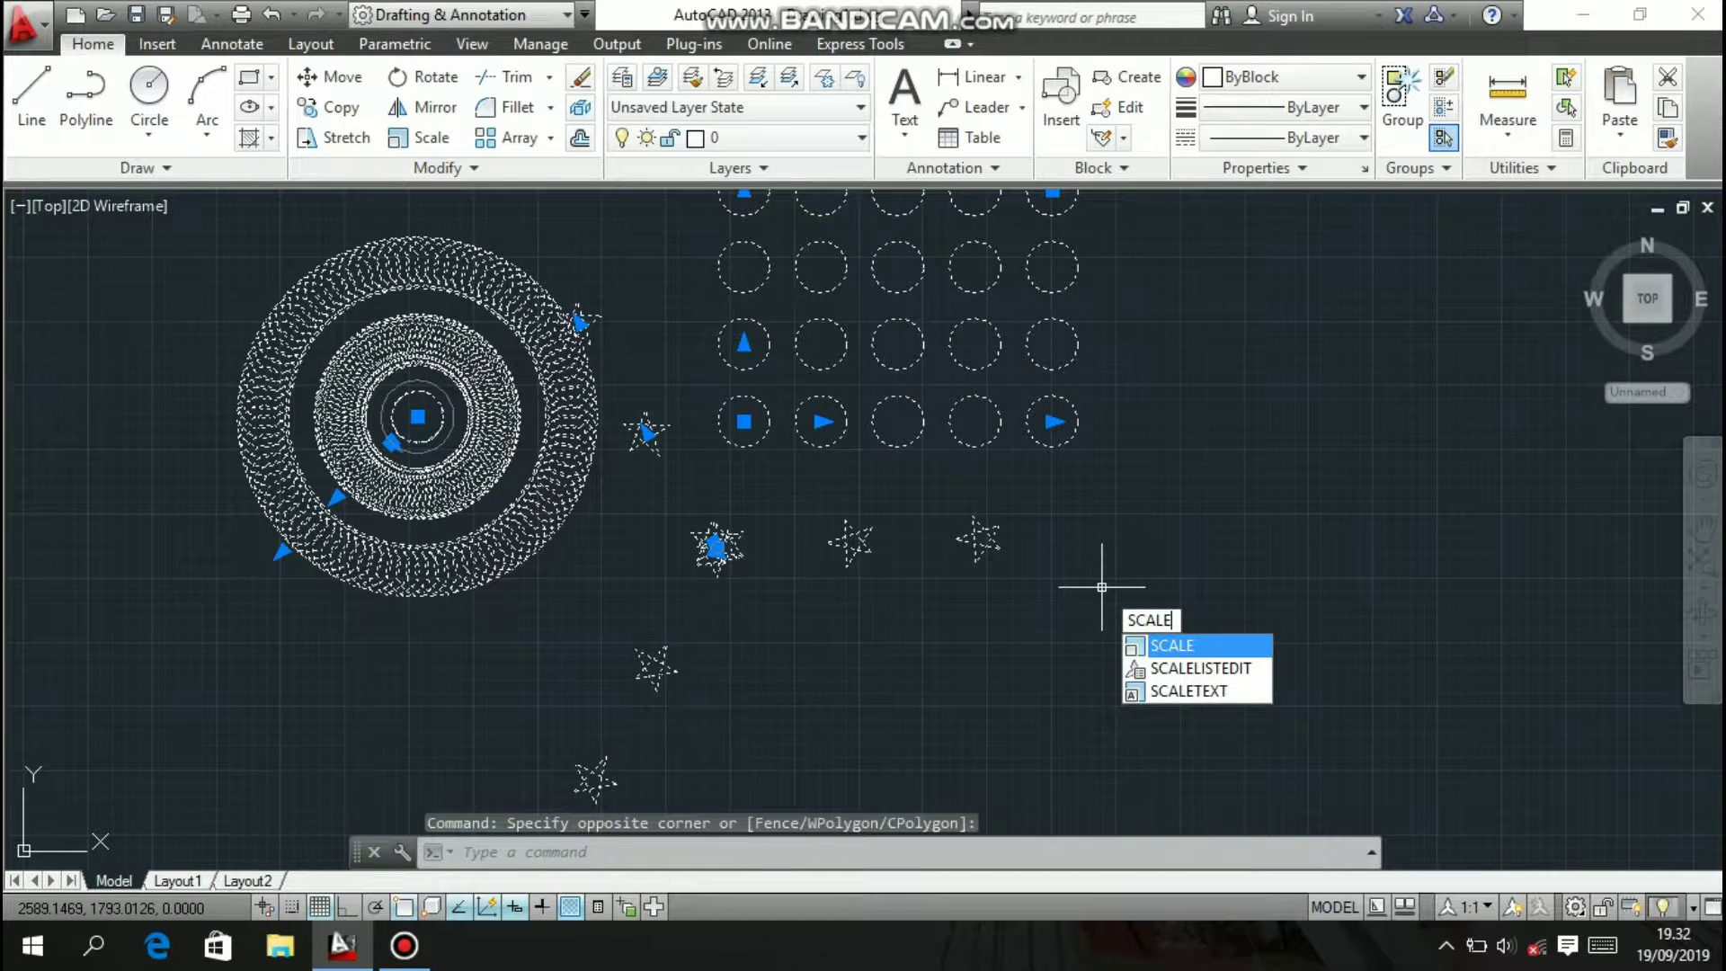
key(Return)
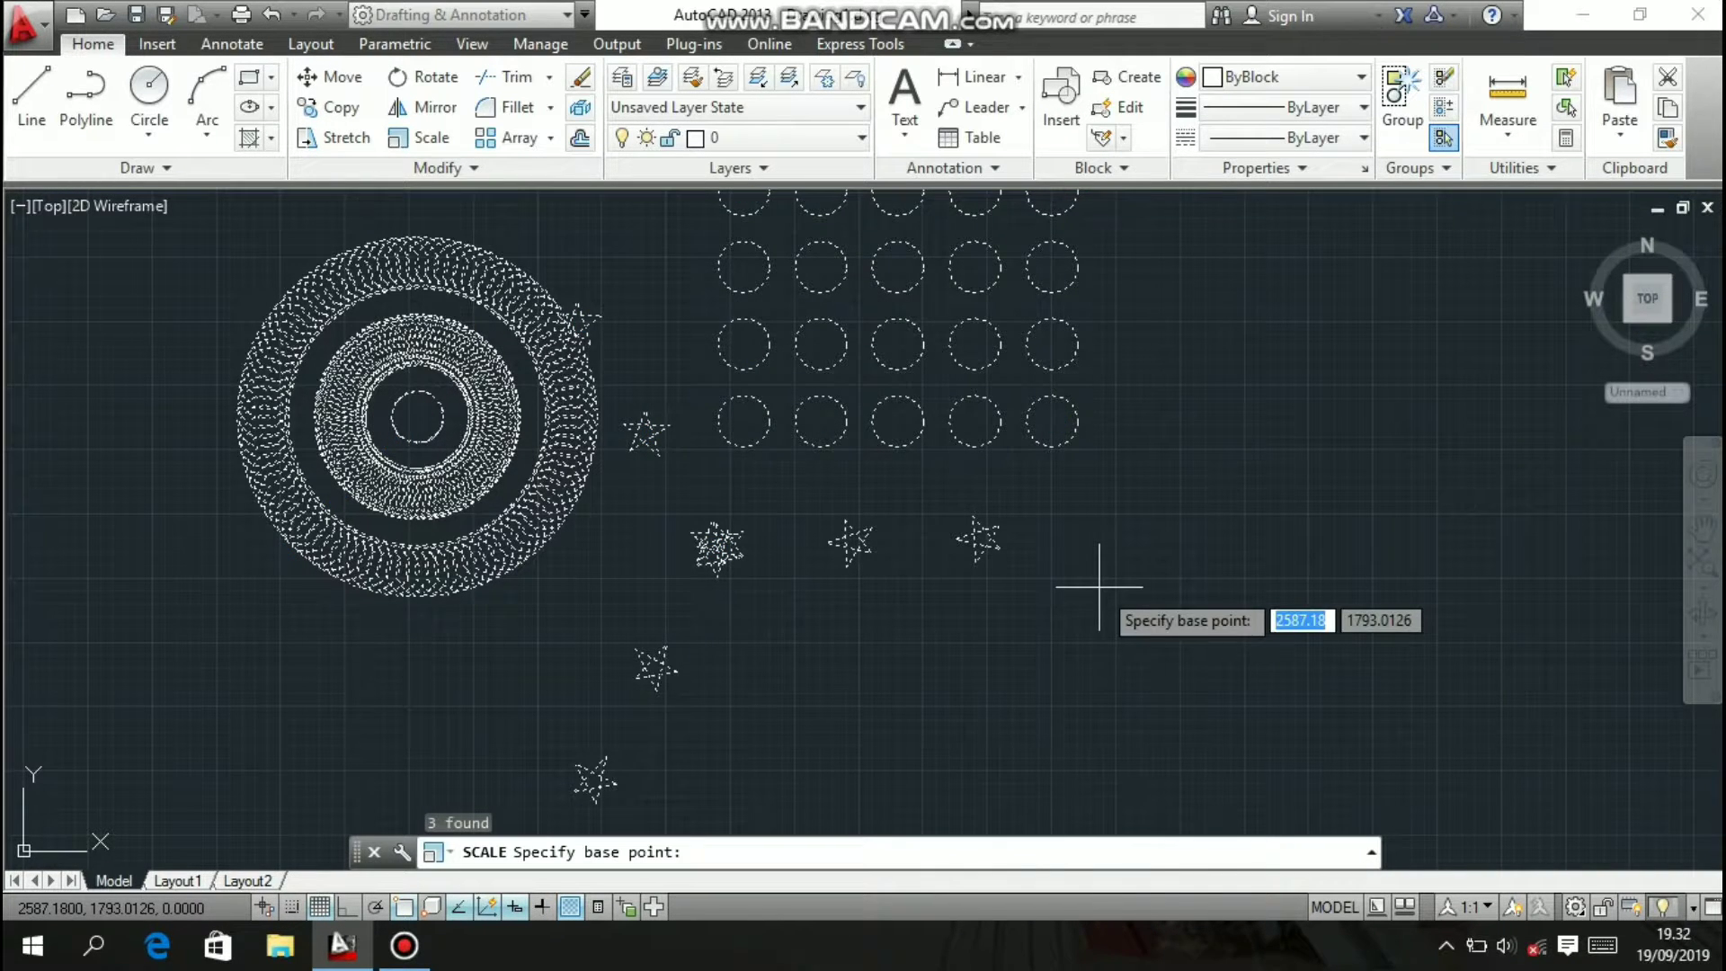
click(971, 547)
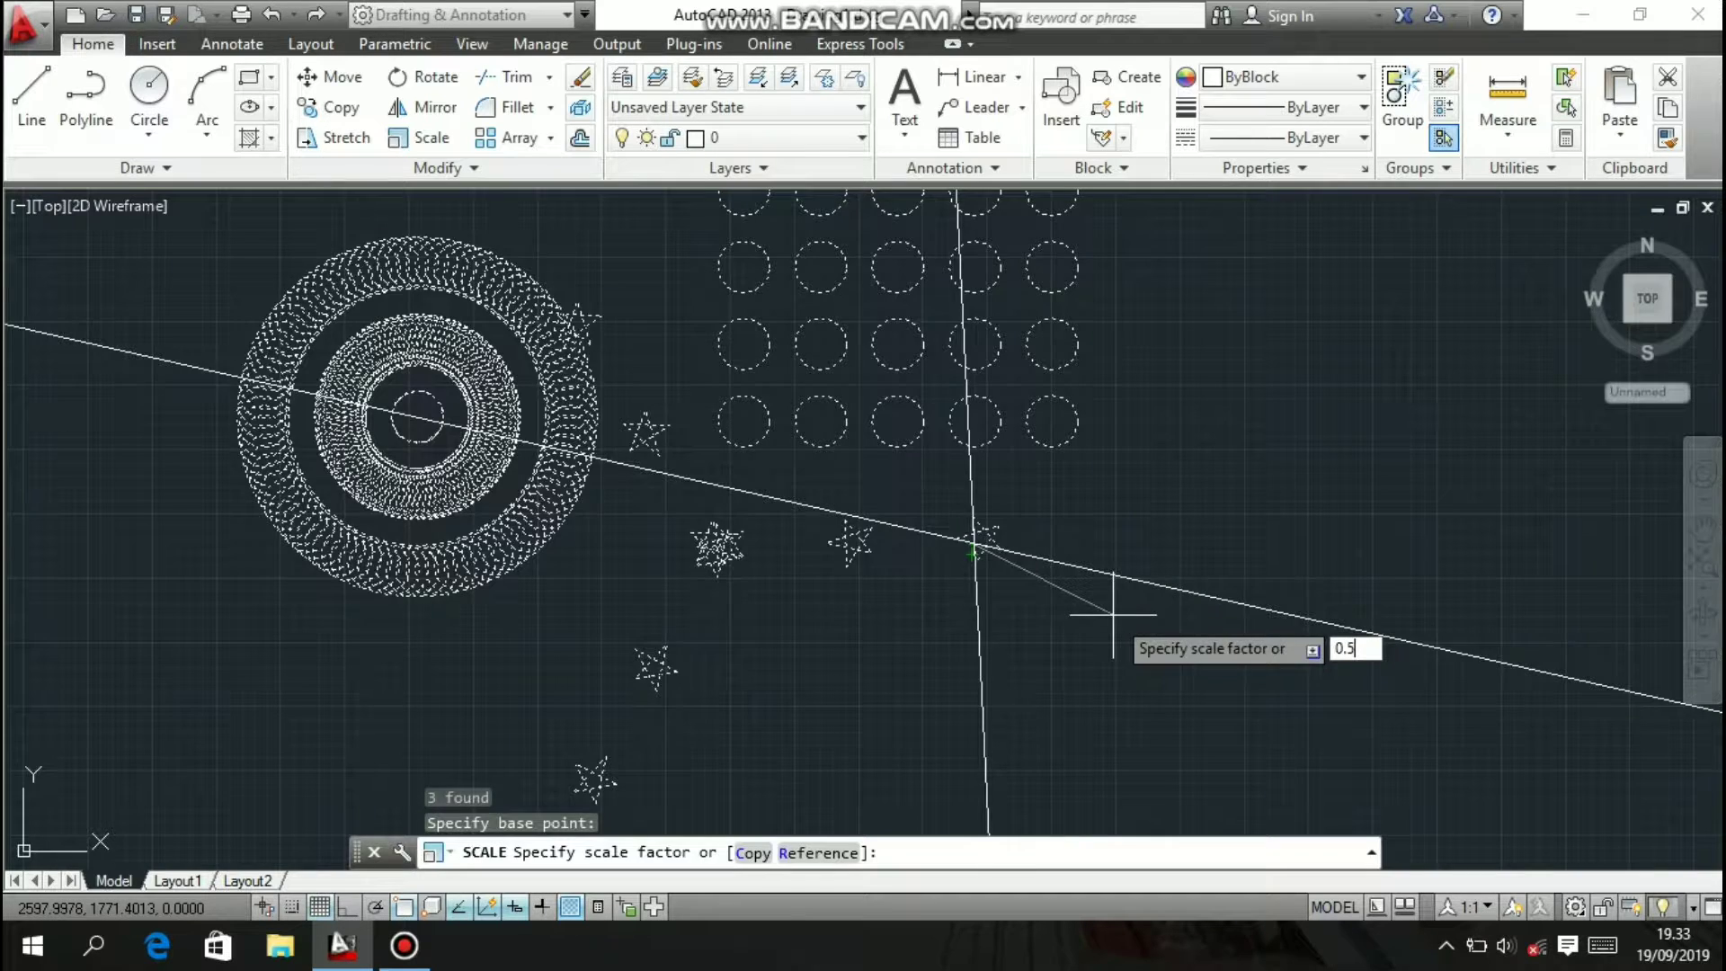
text(0.5)
key(Return)
- Move the star array from the middle of its overlapping stars to the center of the concentric circle pattern
scroll(1019, 581, up, 4)
middle_drag(1019, 581, 1217, 642)
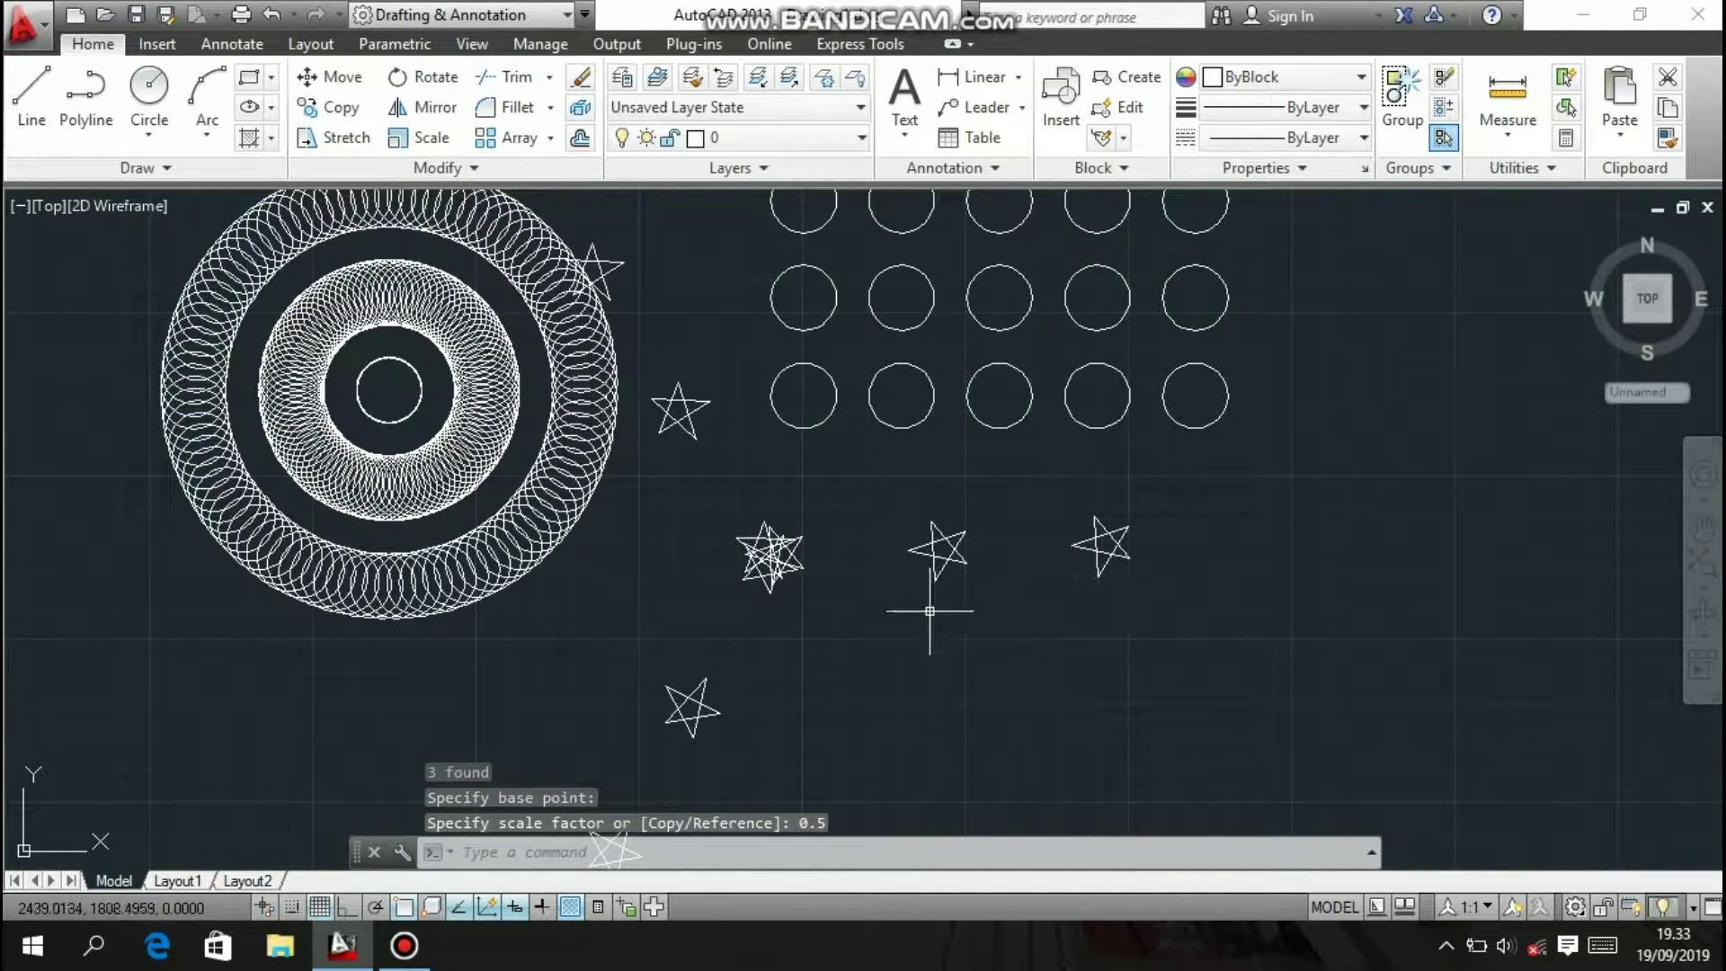
click(878, 624)
click(724, 524)
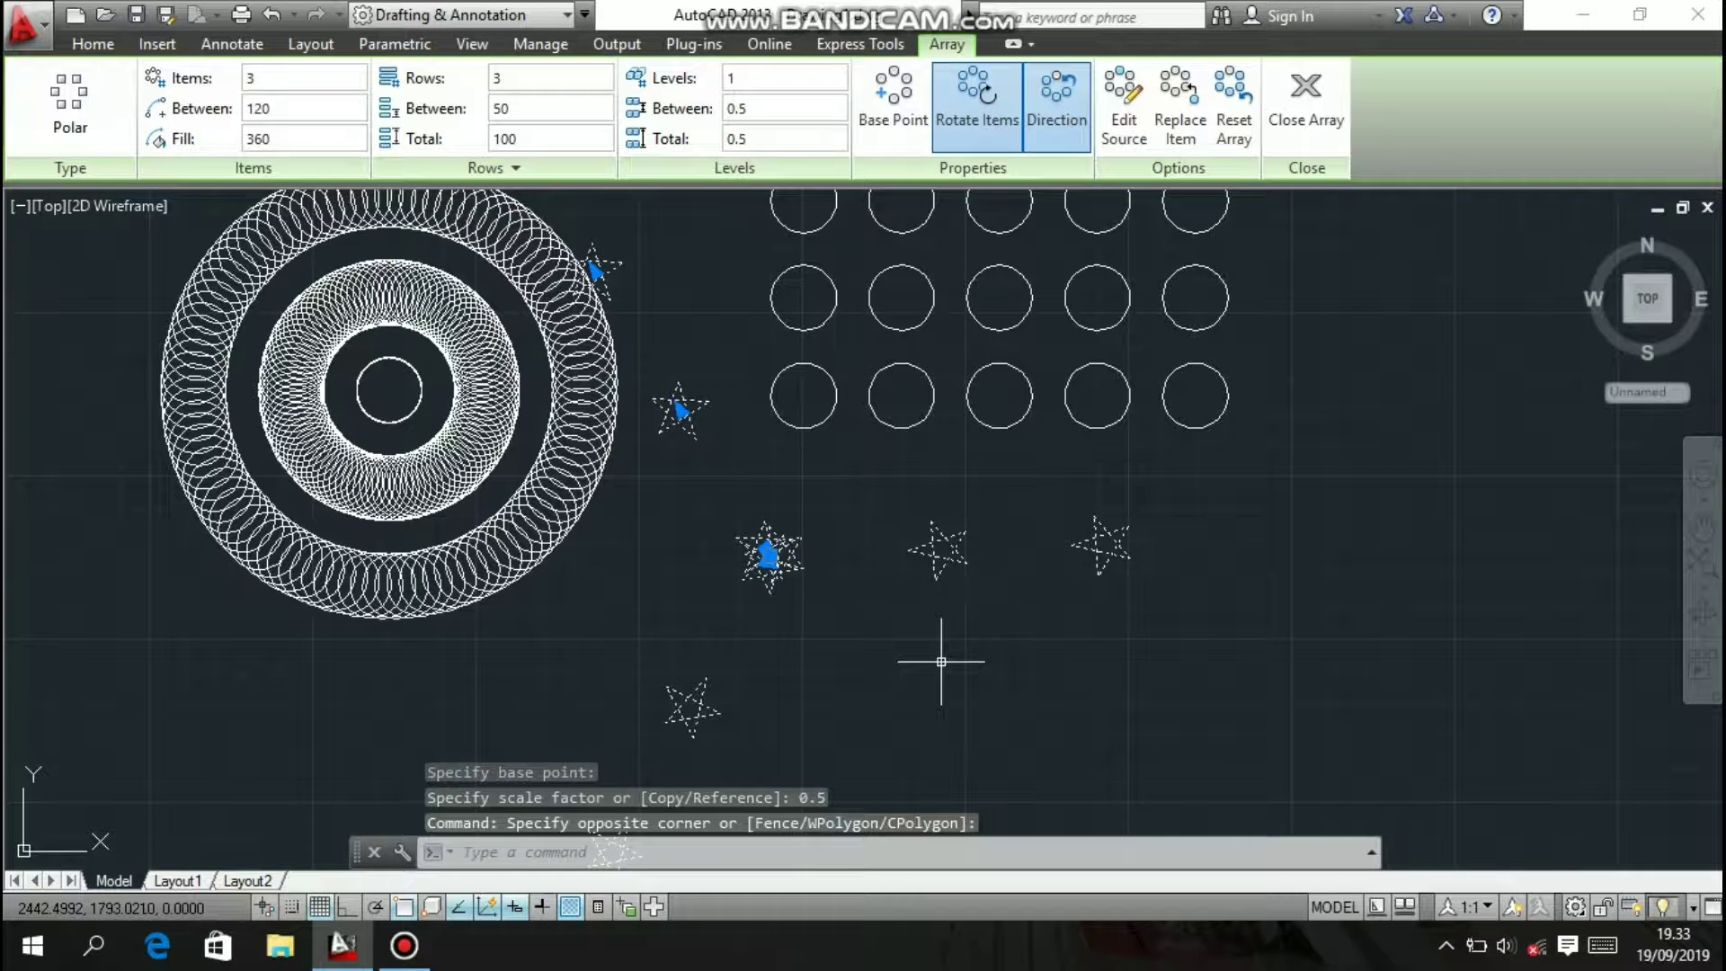
text(m)
key(Return)
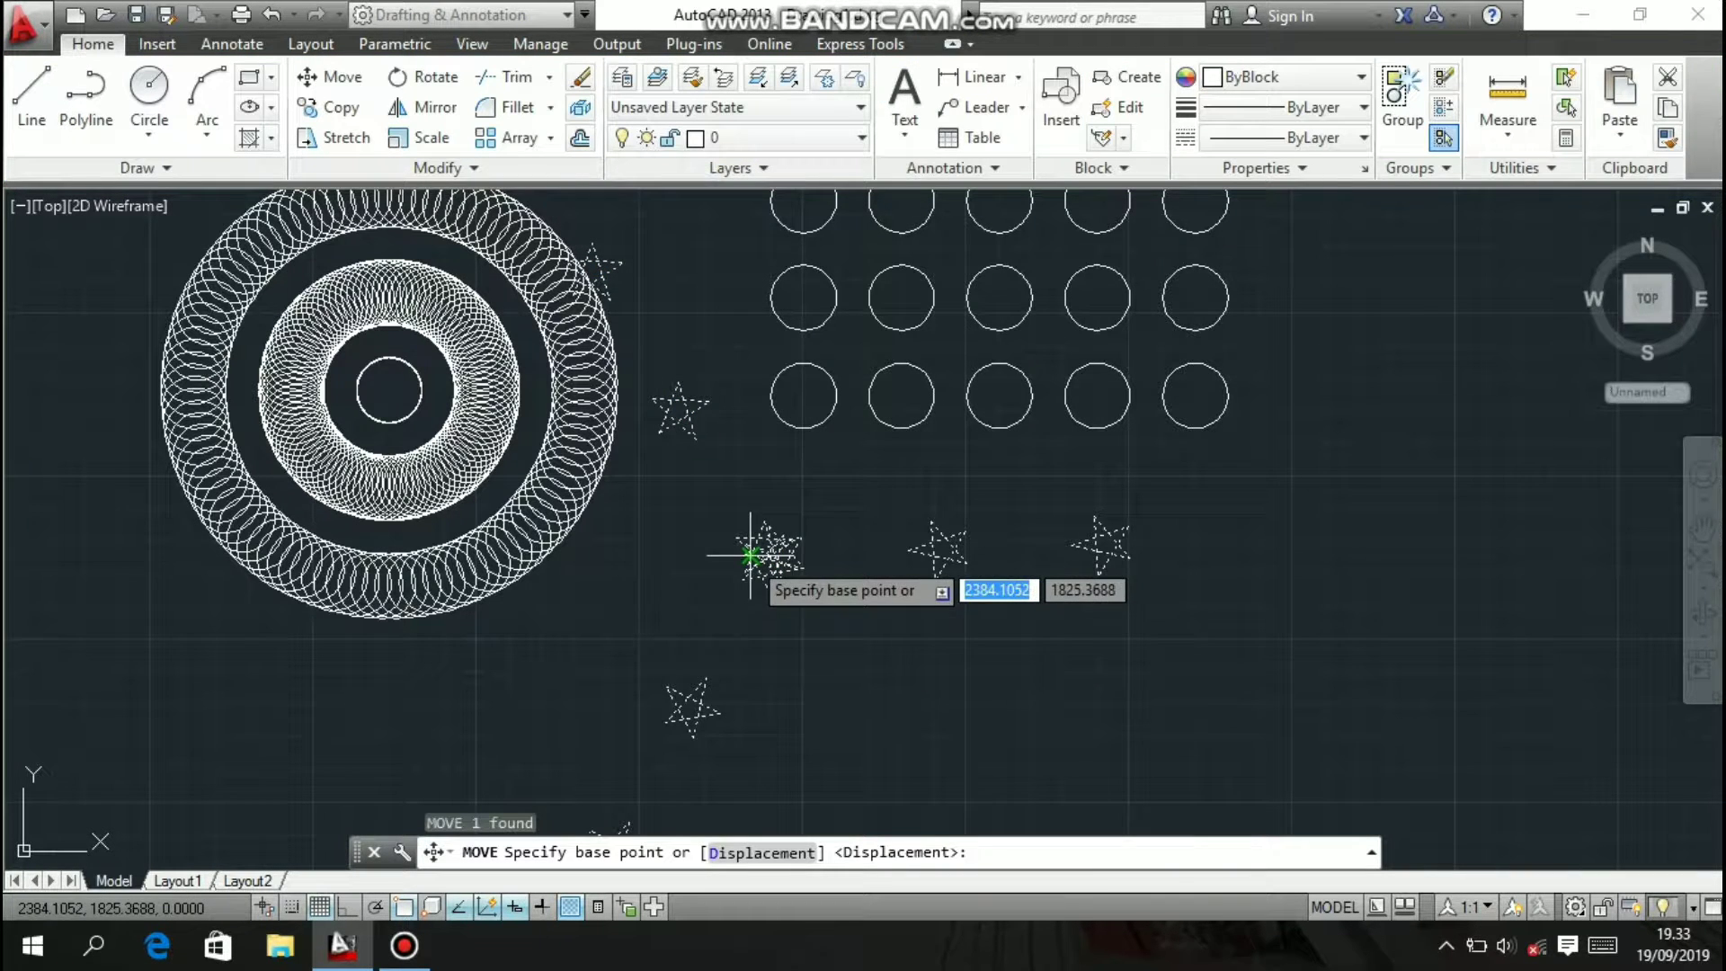
scroll(769, 555, up, 8)
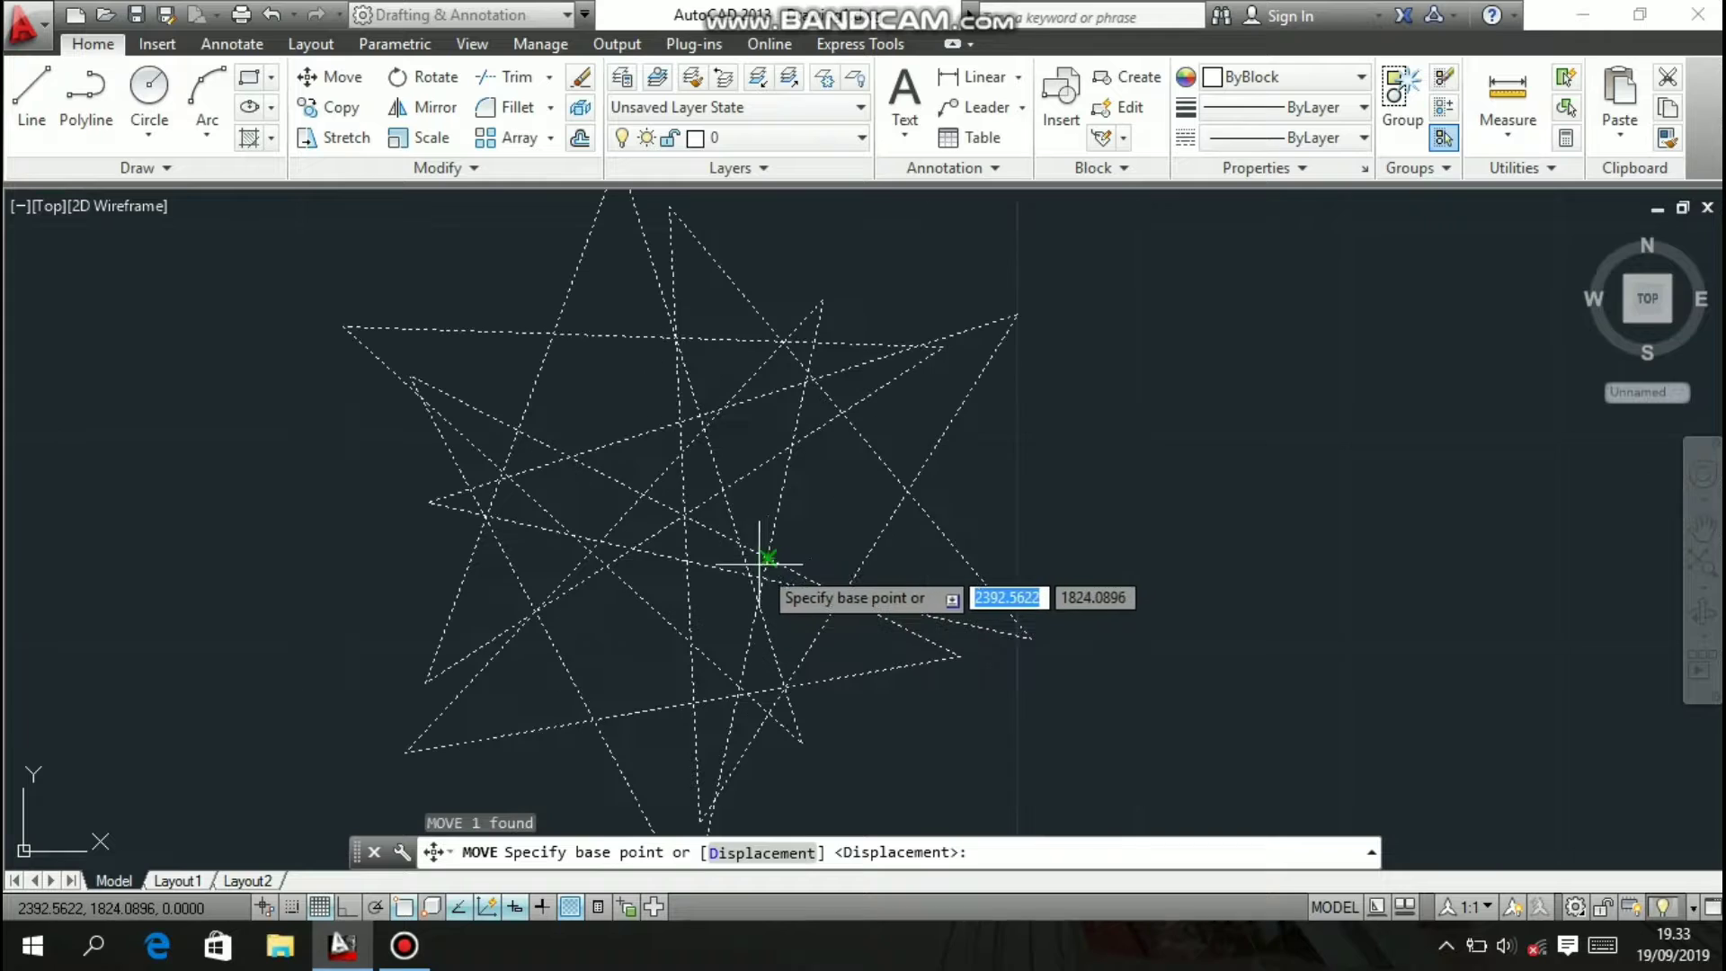
click(688, 514)
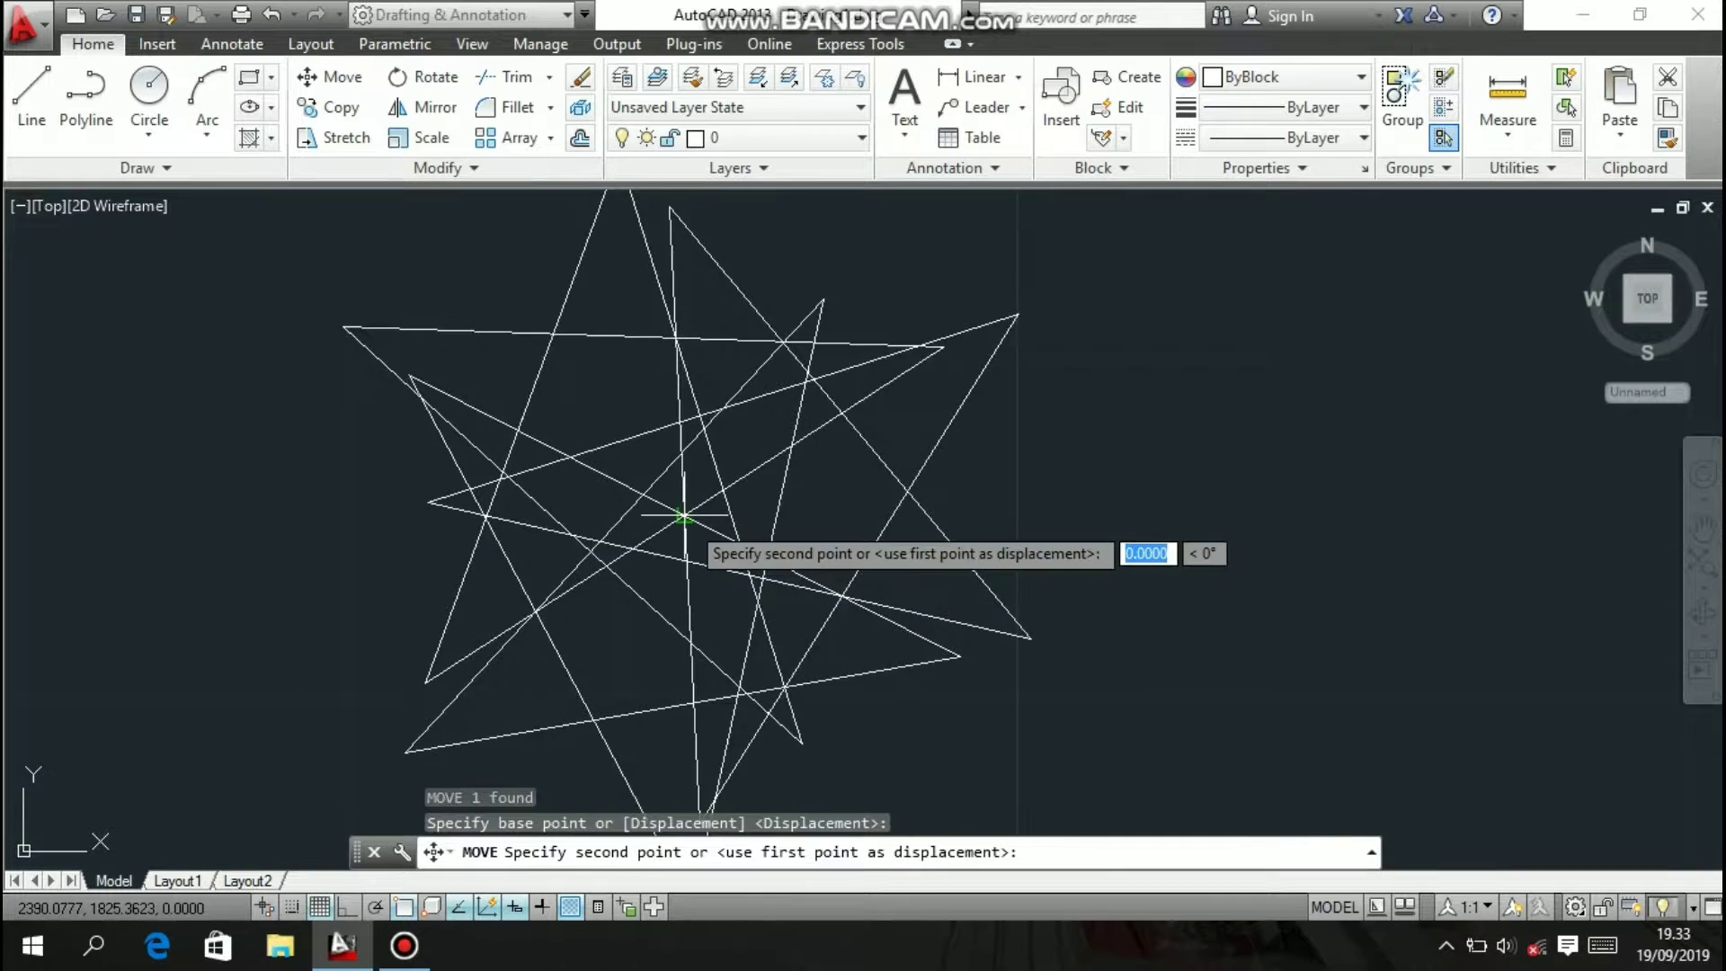
scroll(687, 521, down, 6)
scroll(690, 520, down, 3)
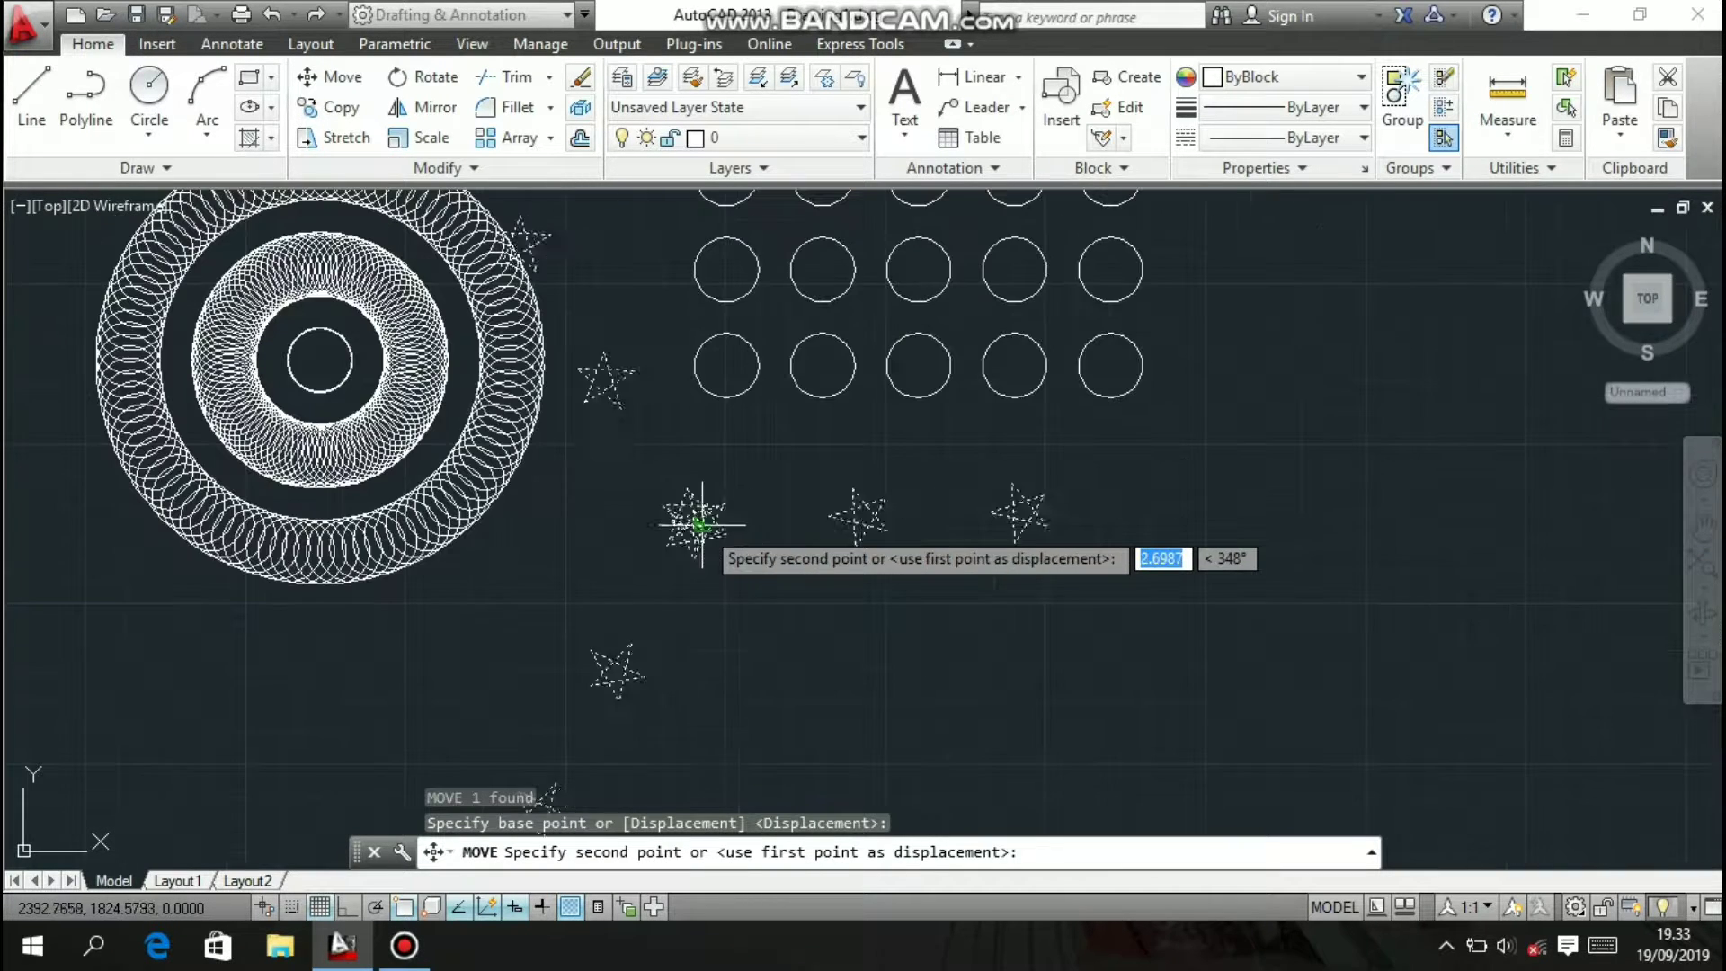
click(319, 359)
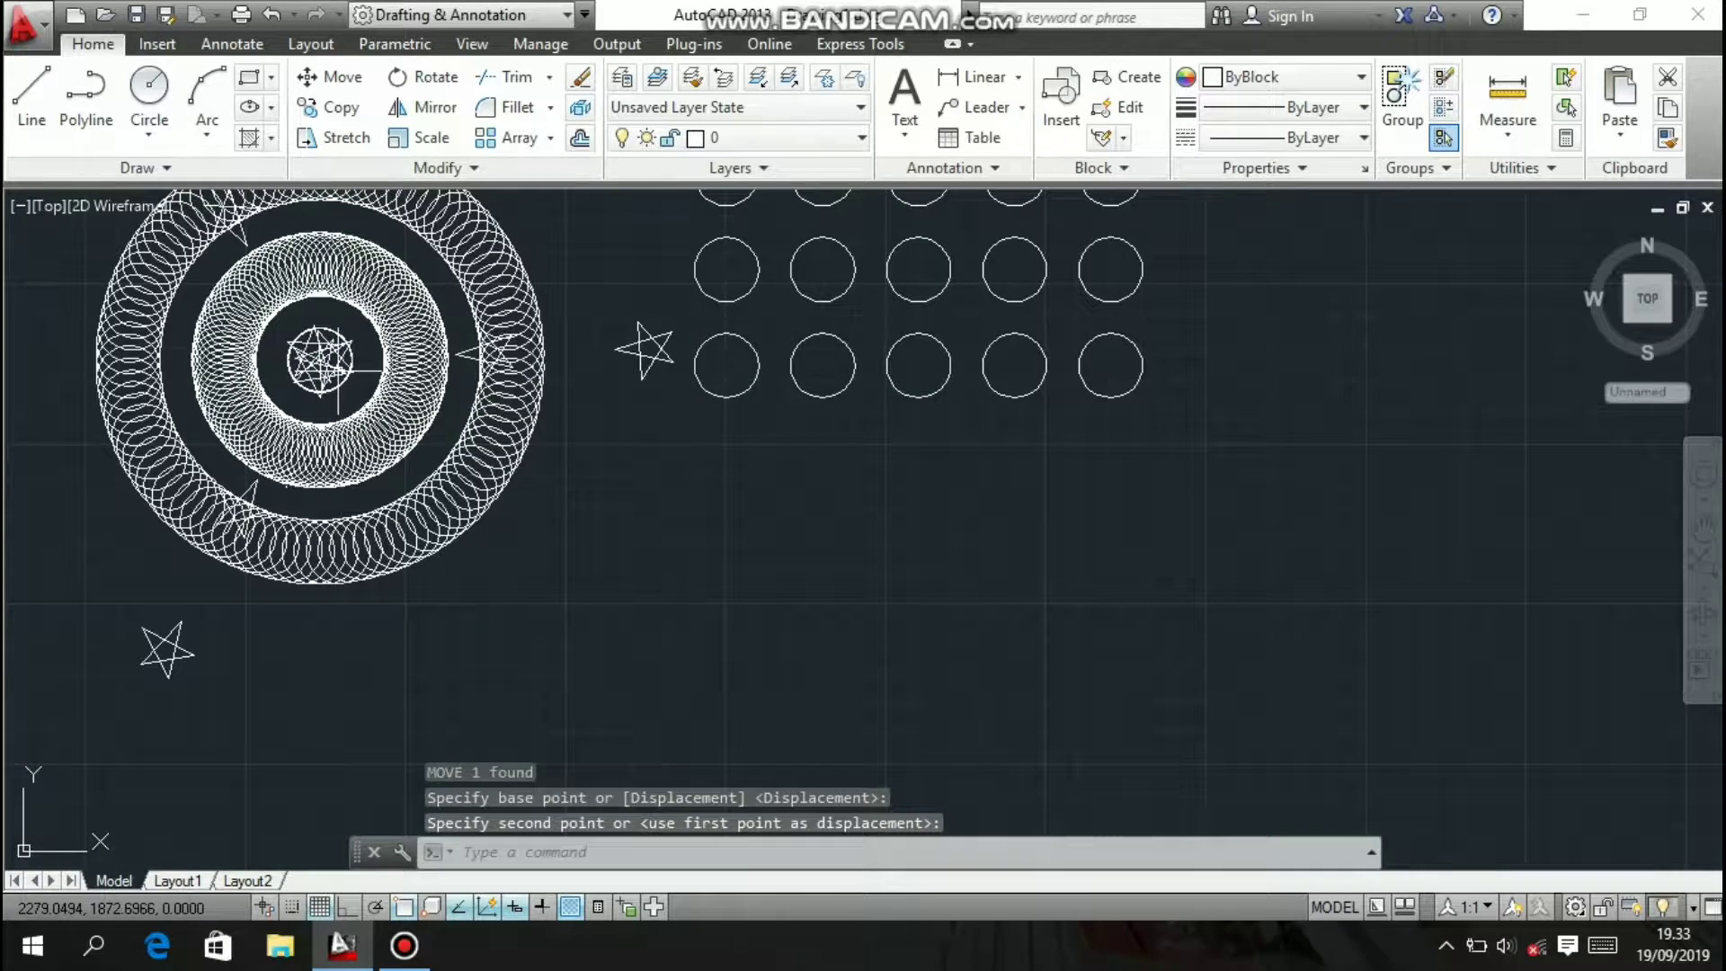
- Set the rectangular circle array to 5 rows and deselect it
middle_drag(661, 465, 868, 545)
scroll(894, 566, down, 2)
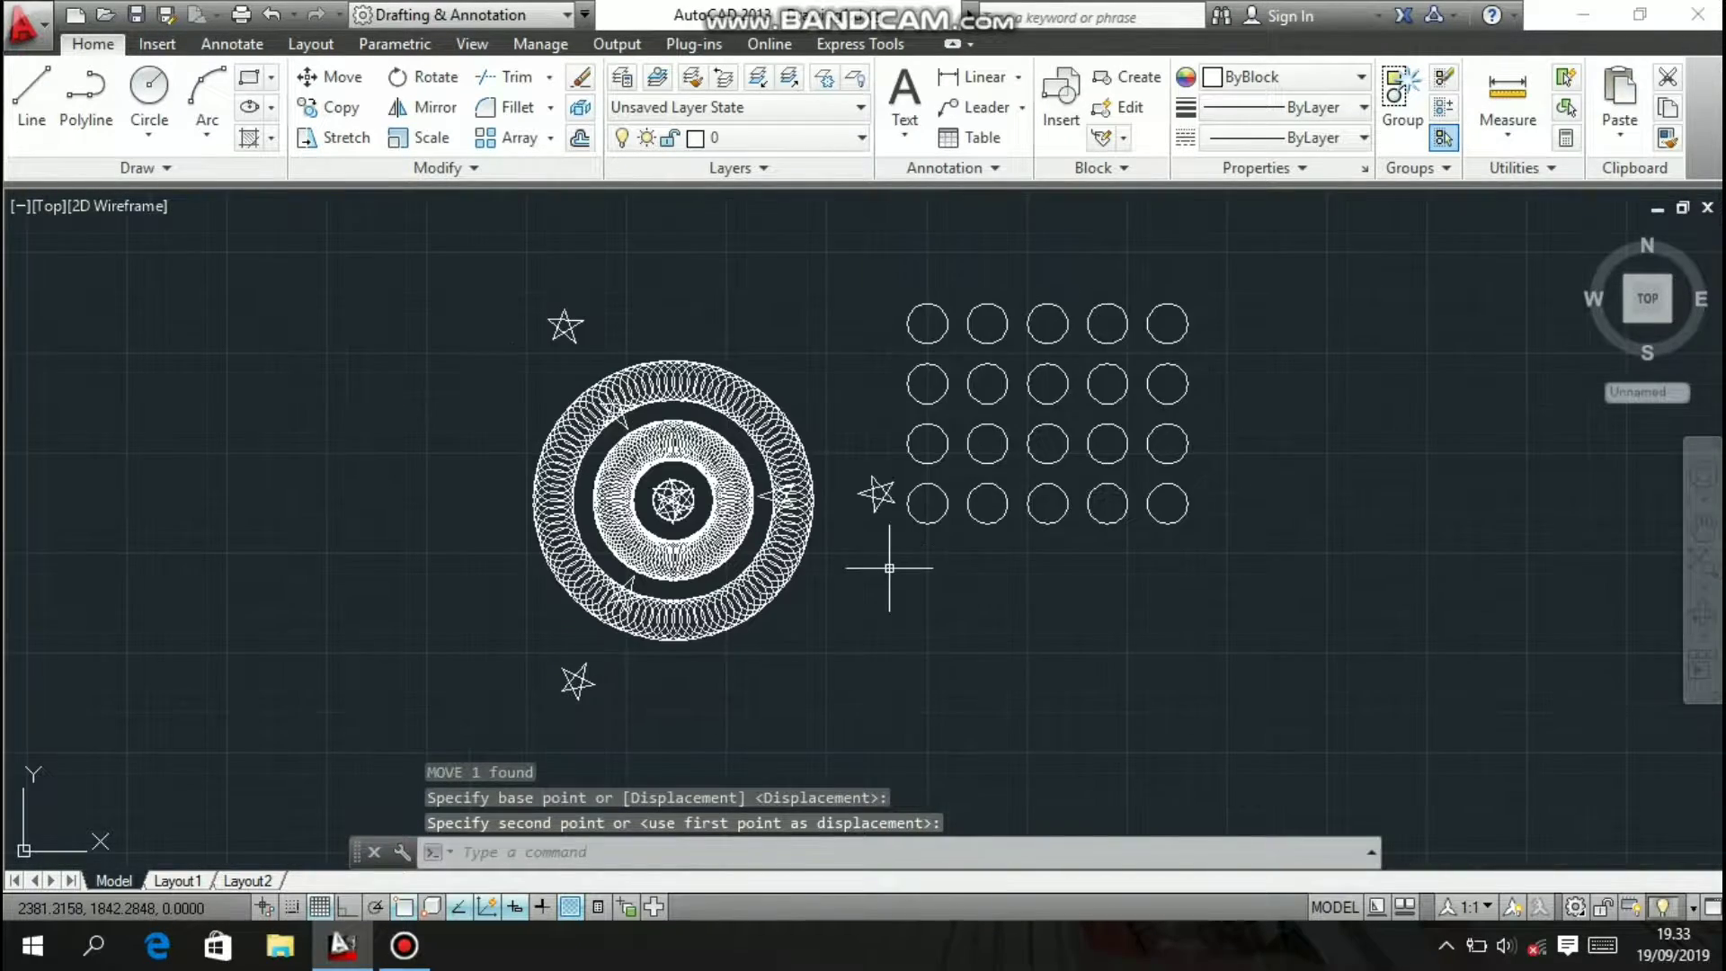
click(1160, 556)
click(1104, 463)
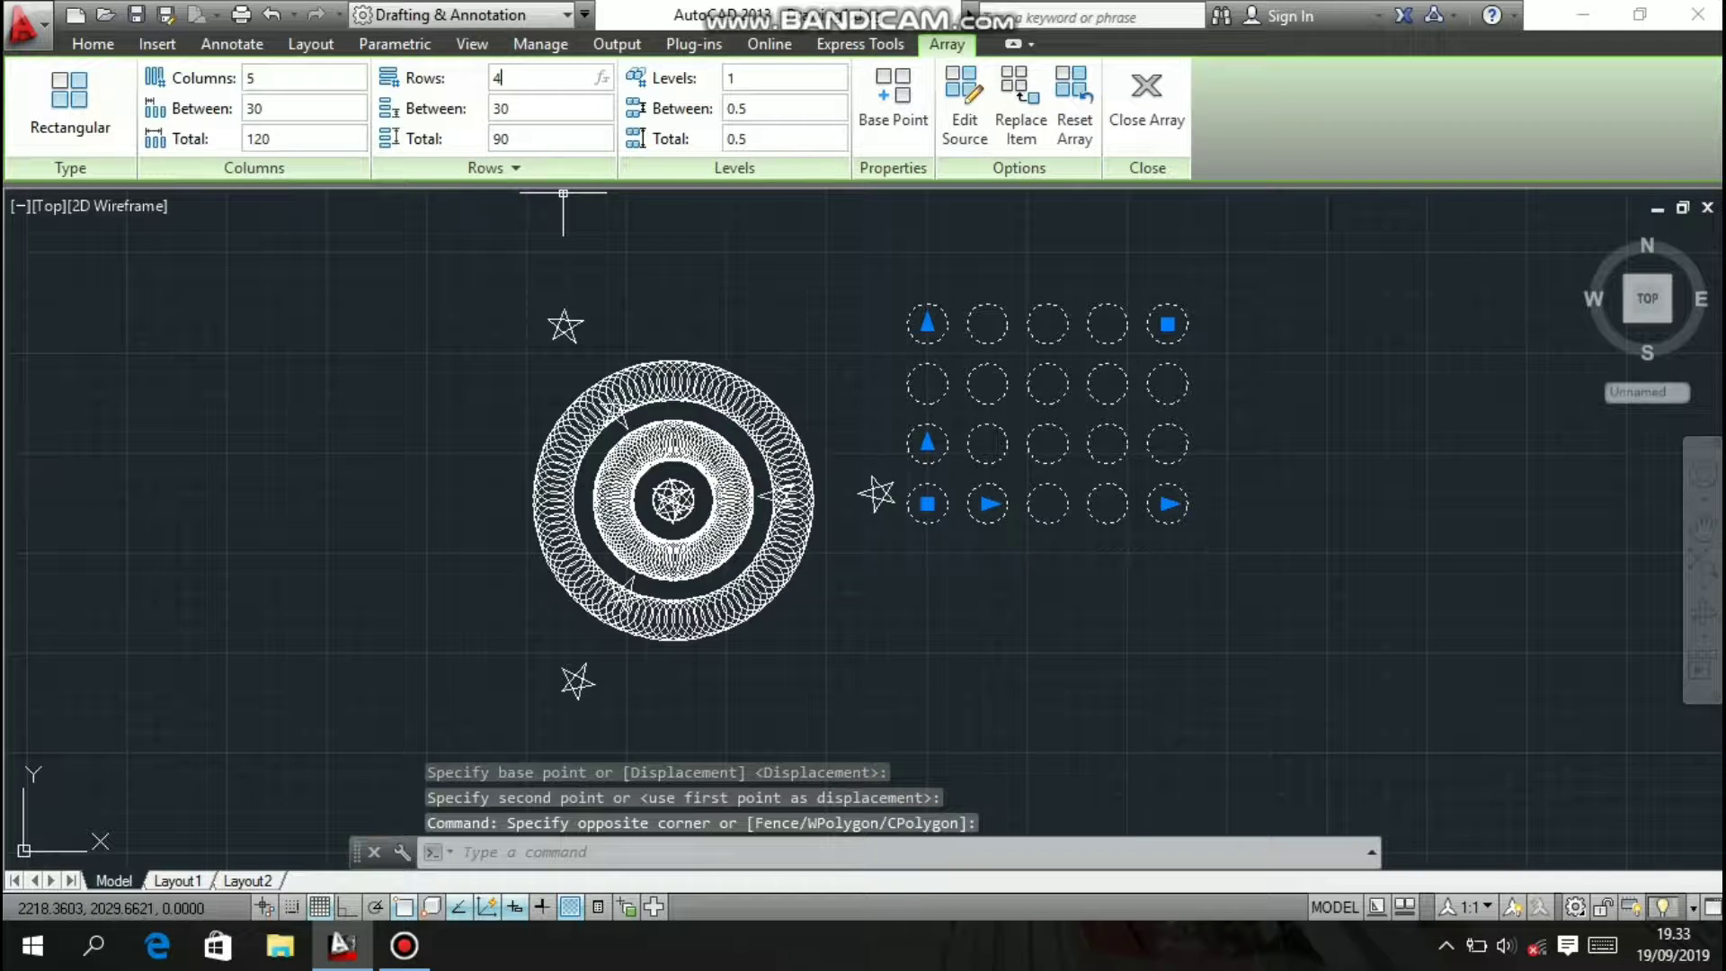
text(5)
key(Return)
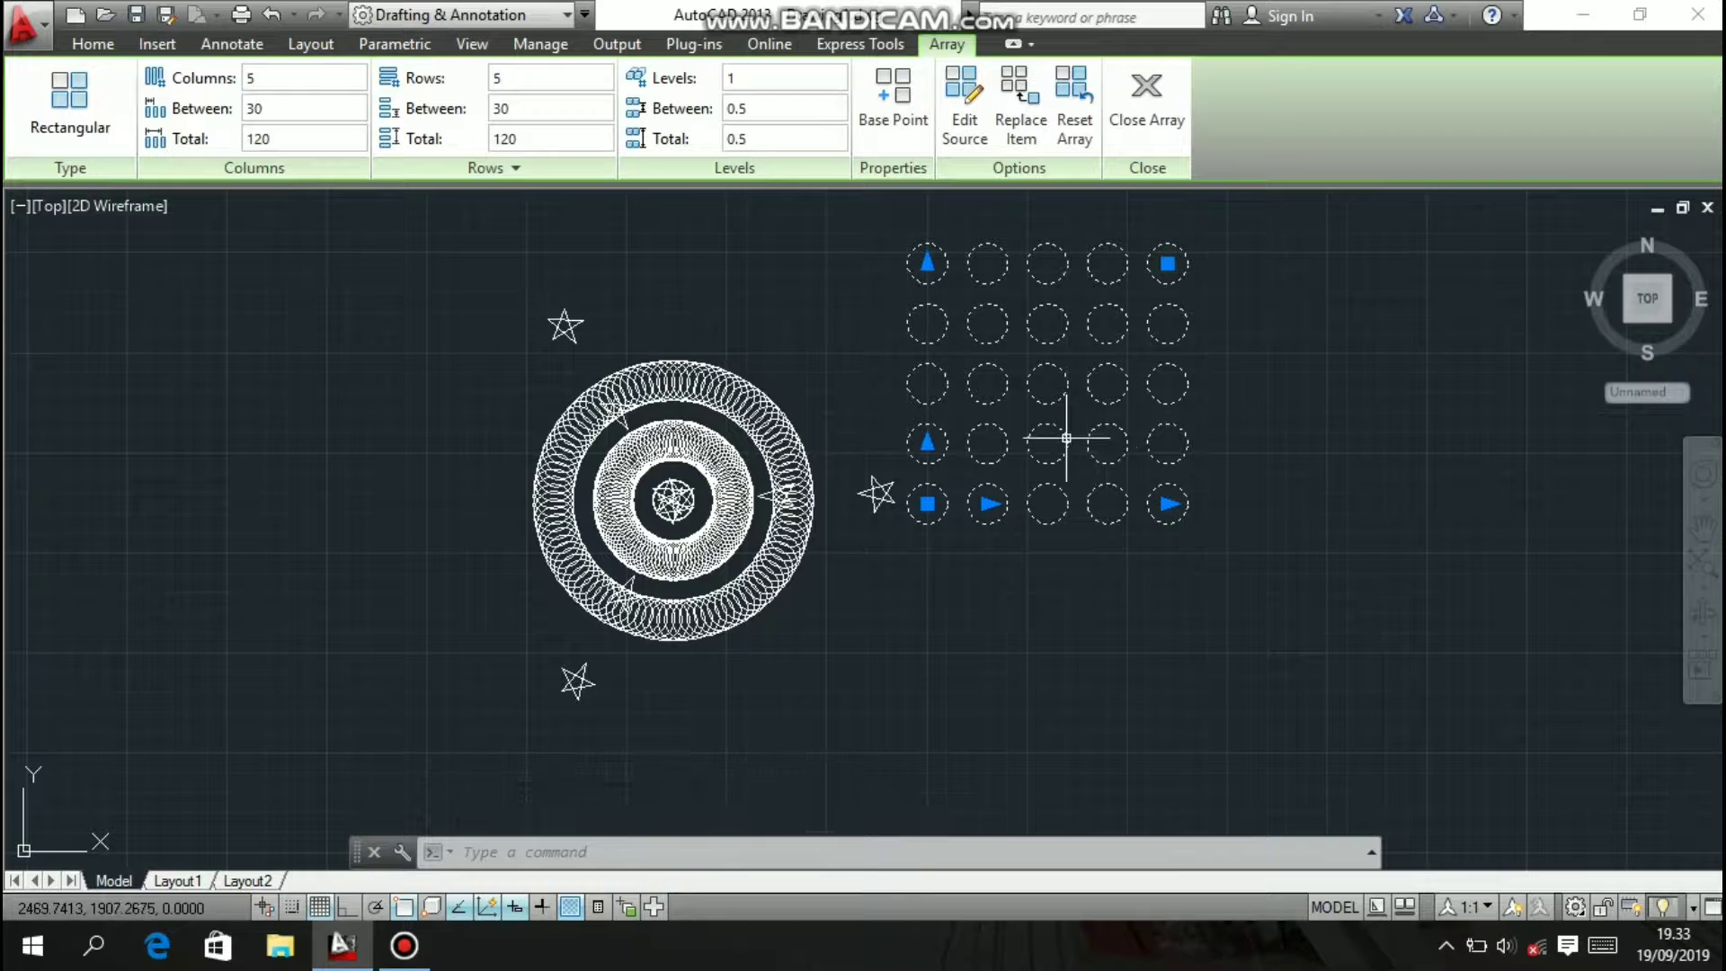
key(Escape)
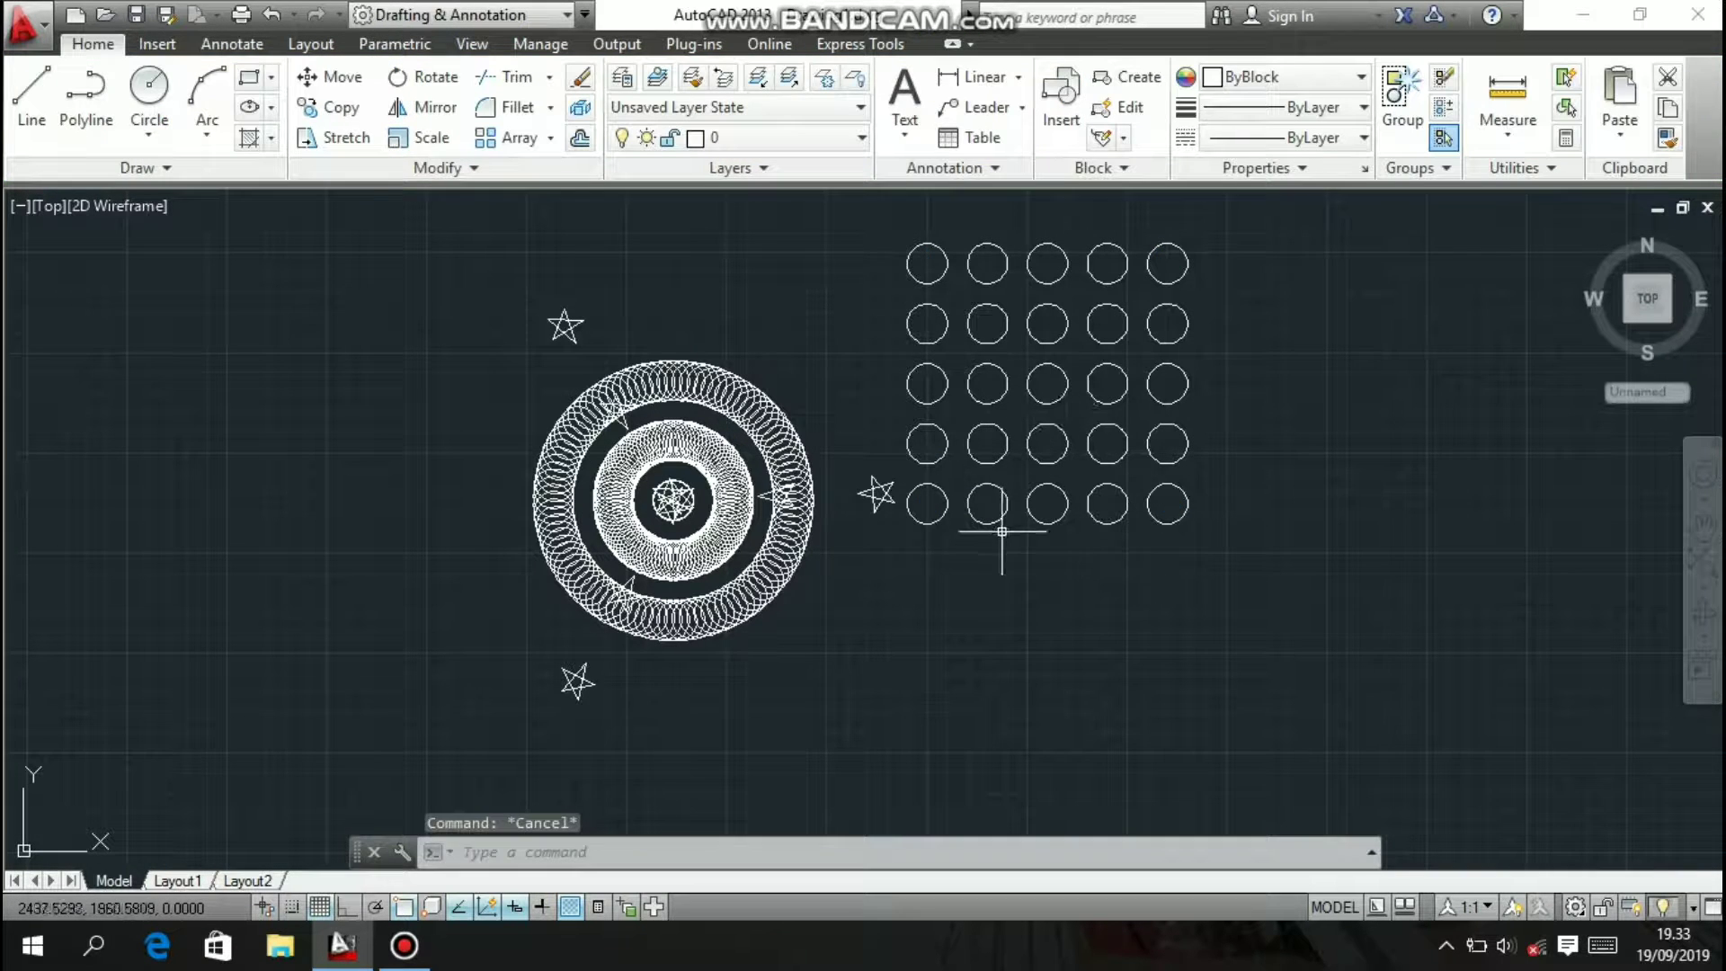
- Move the star array from the center of the circular pattern to just below the lower-left corner of the circle grid
click(699, 502)
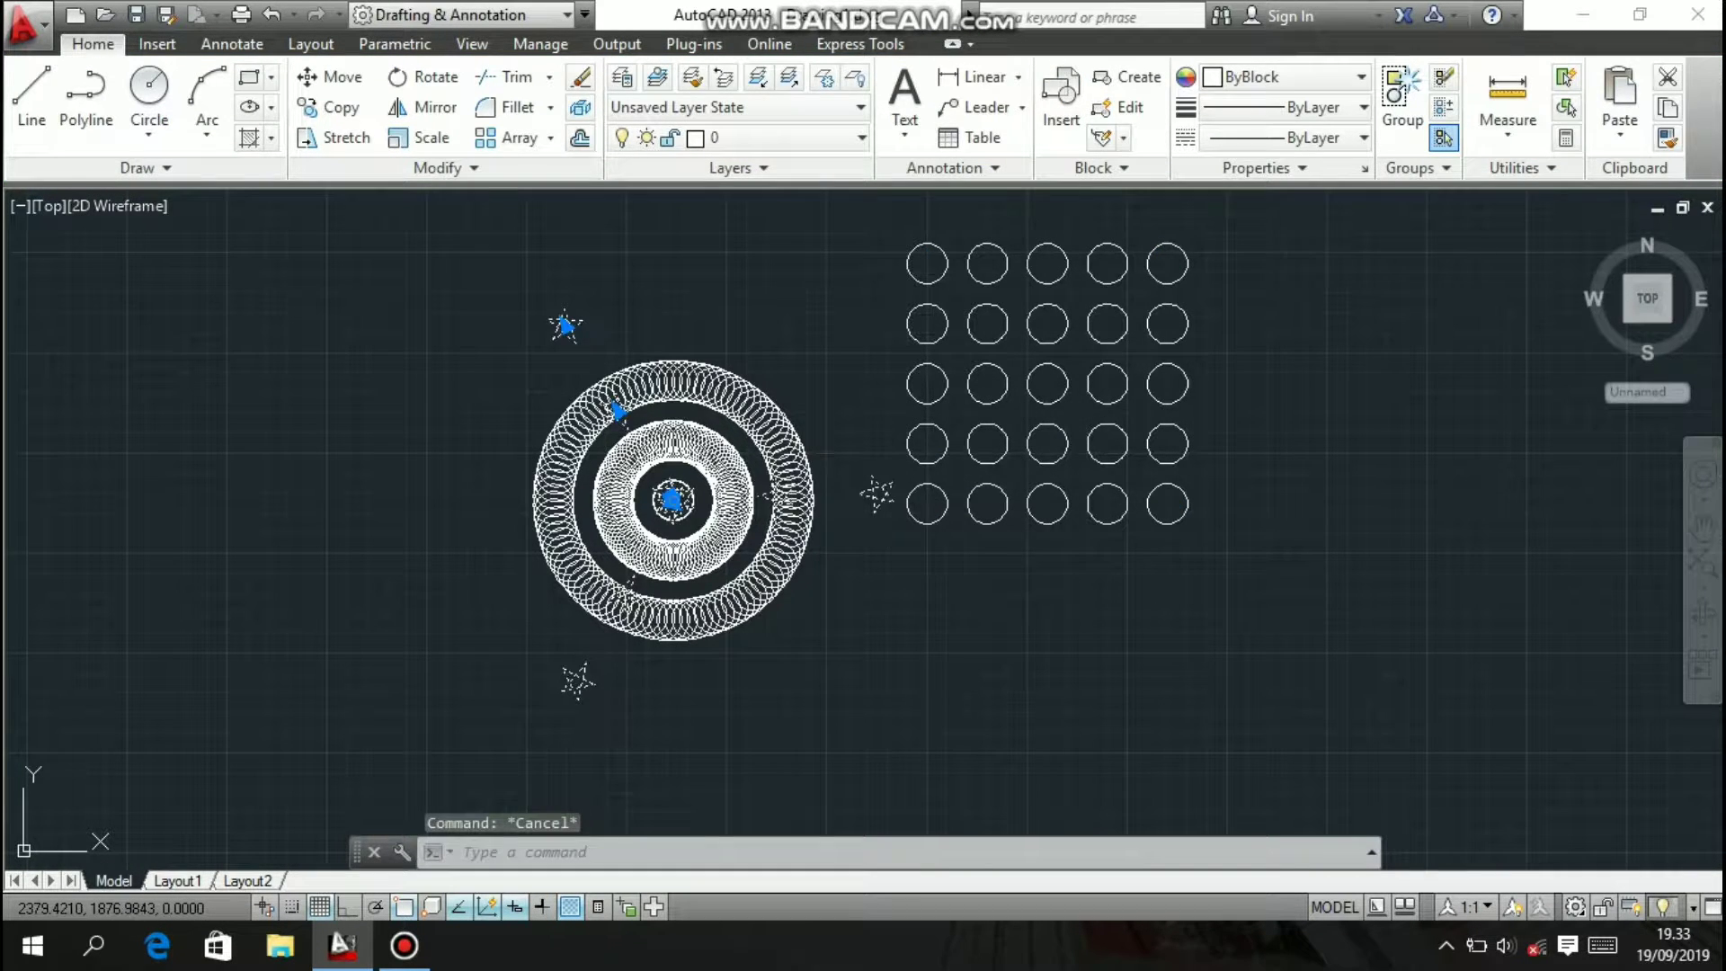
click(672, 499)
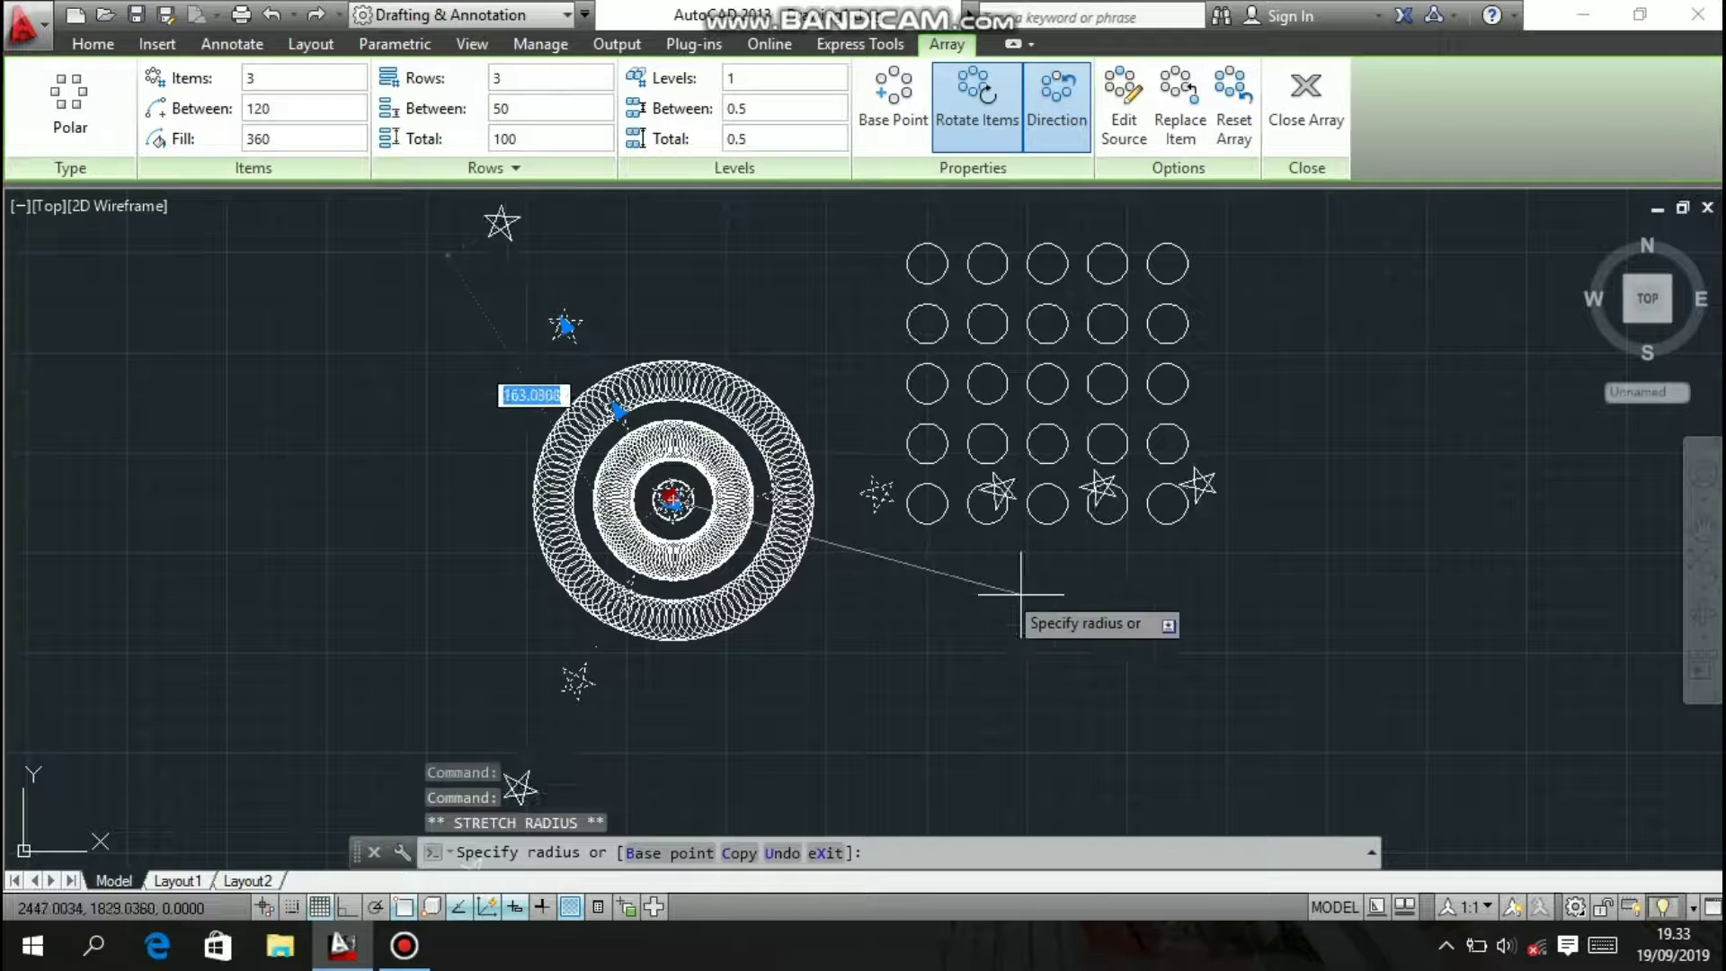
key(Escape)
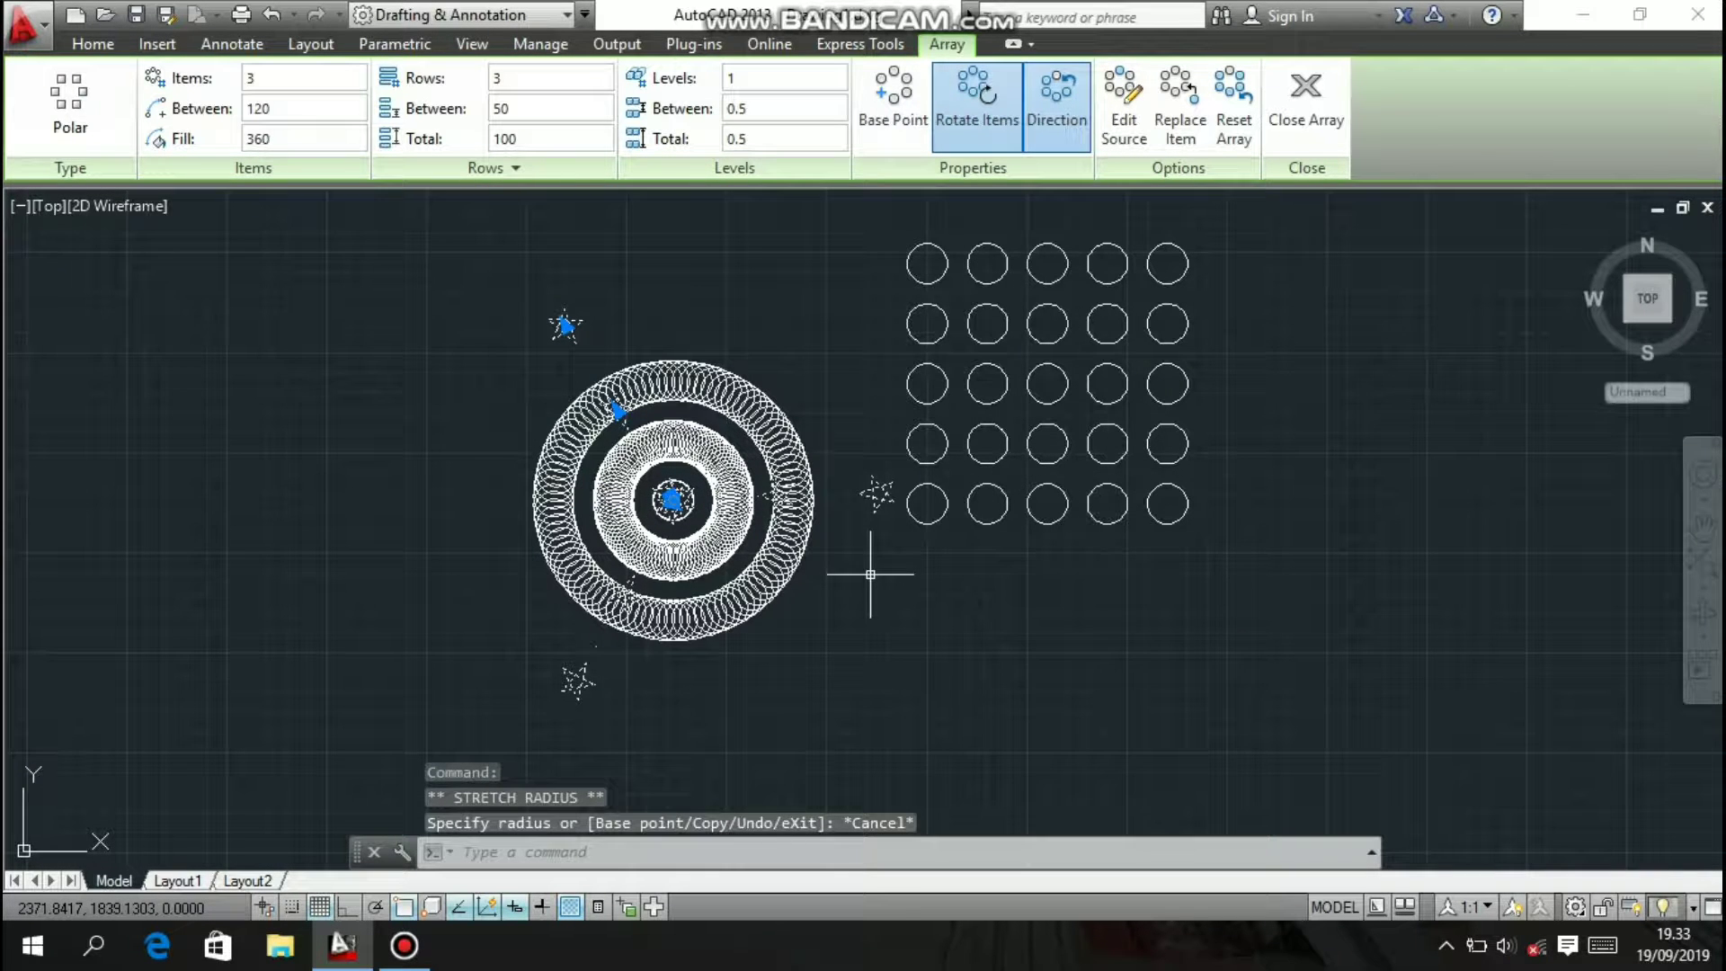
text(m)
key(Return)
click(672, 499)
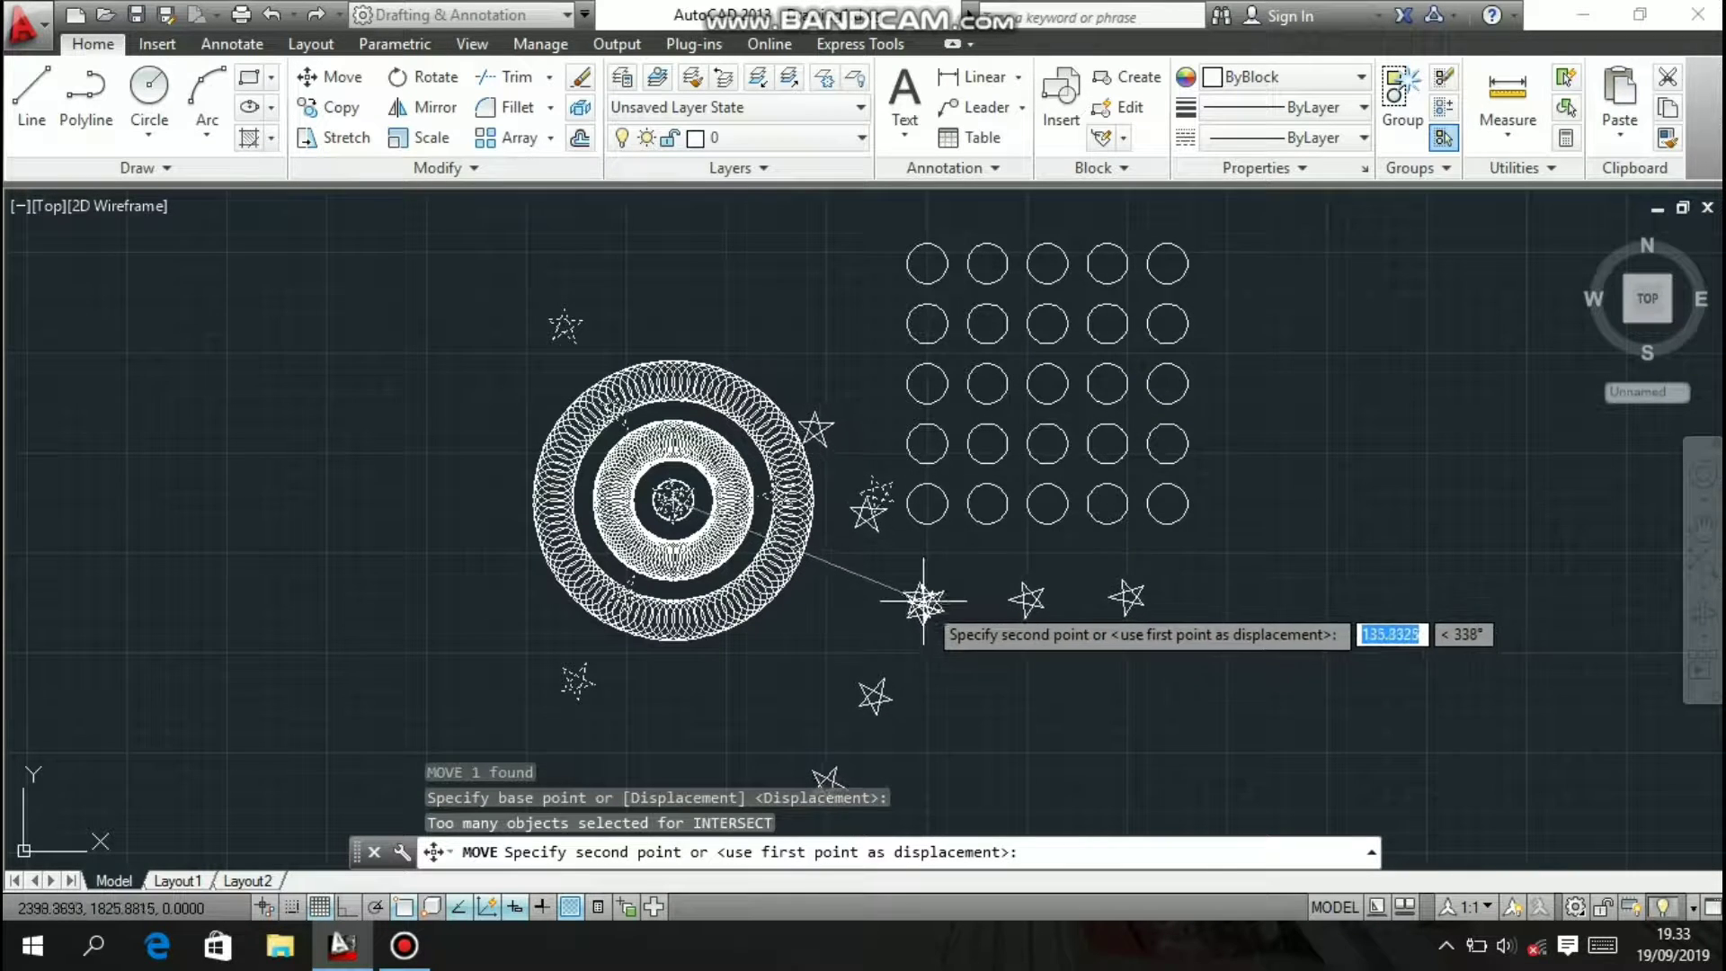
click(912, 568)
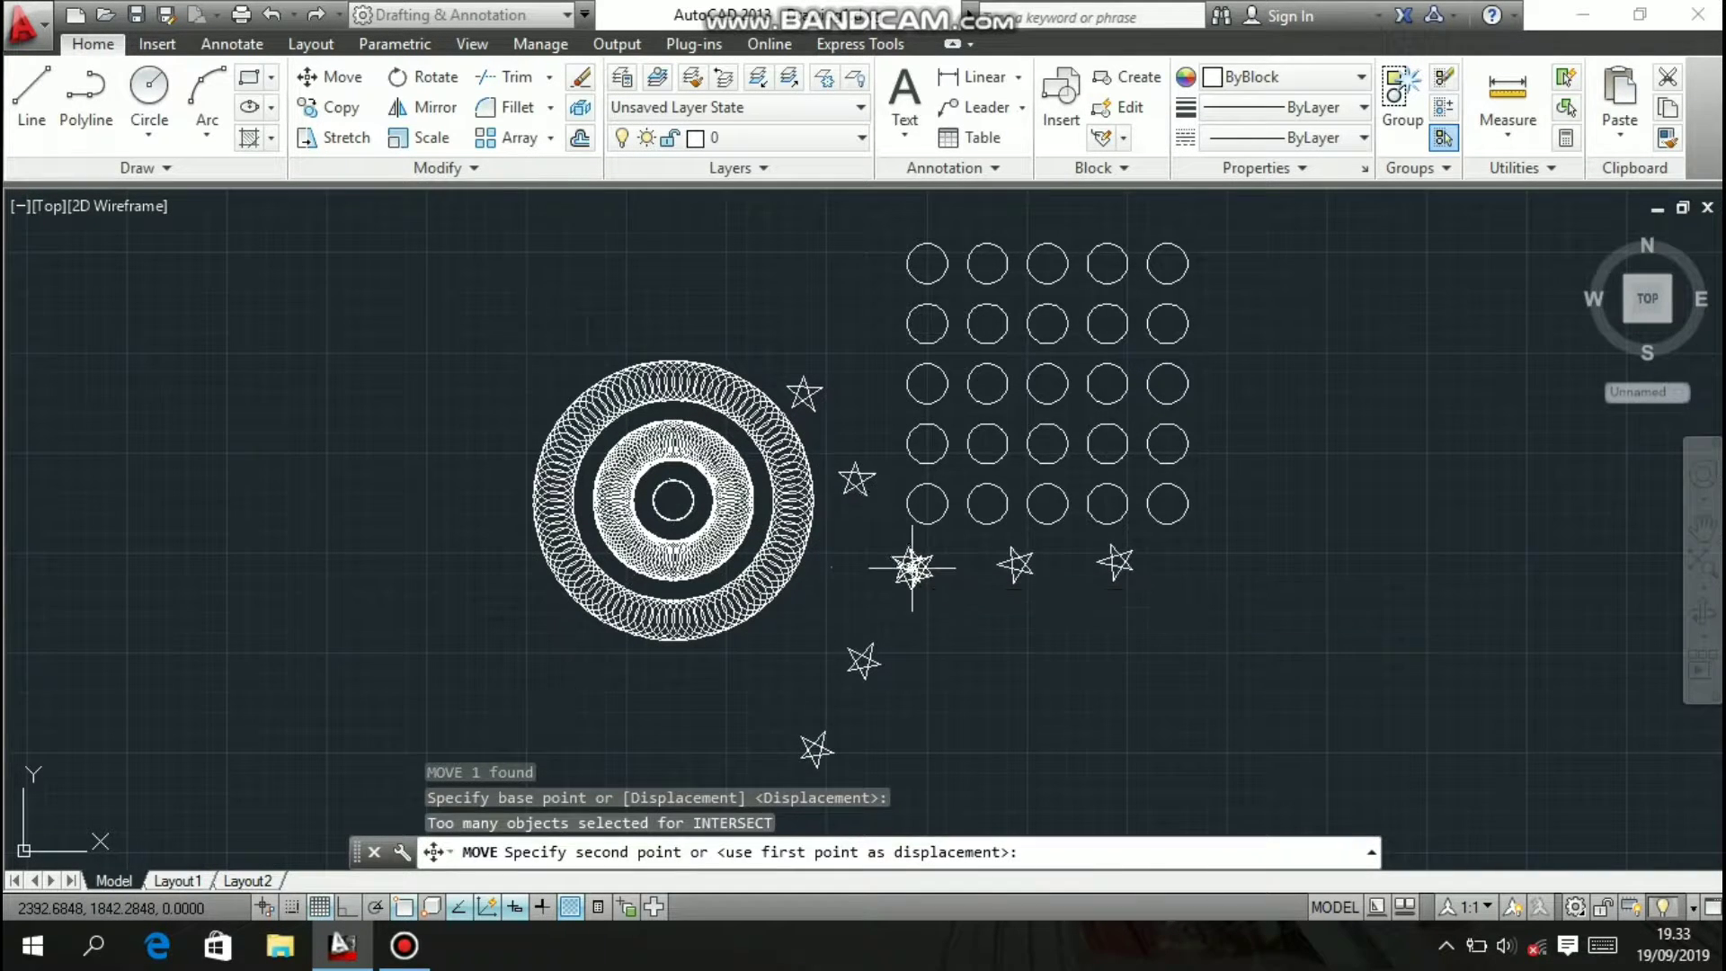
- Erase the star array below the circle grid
middle_drag(1074, 637, 1013, 593)
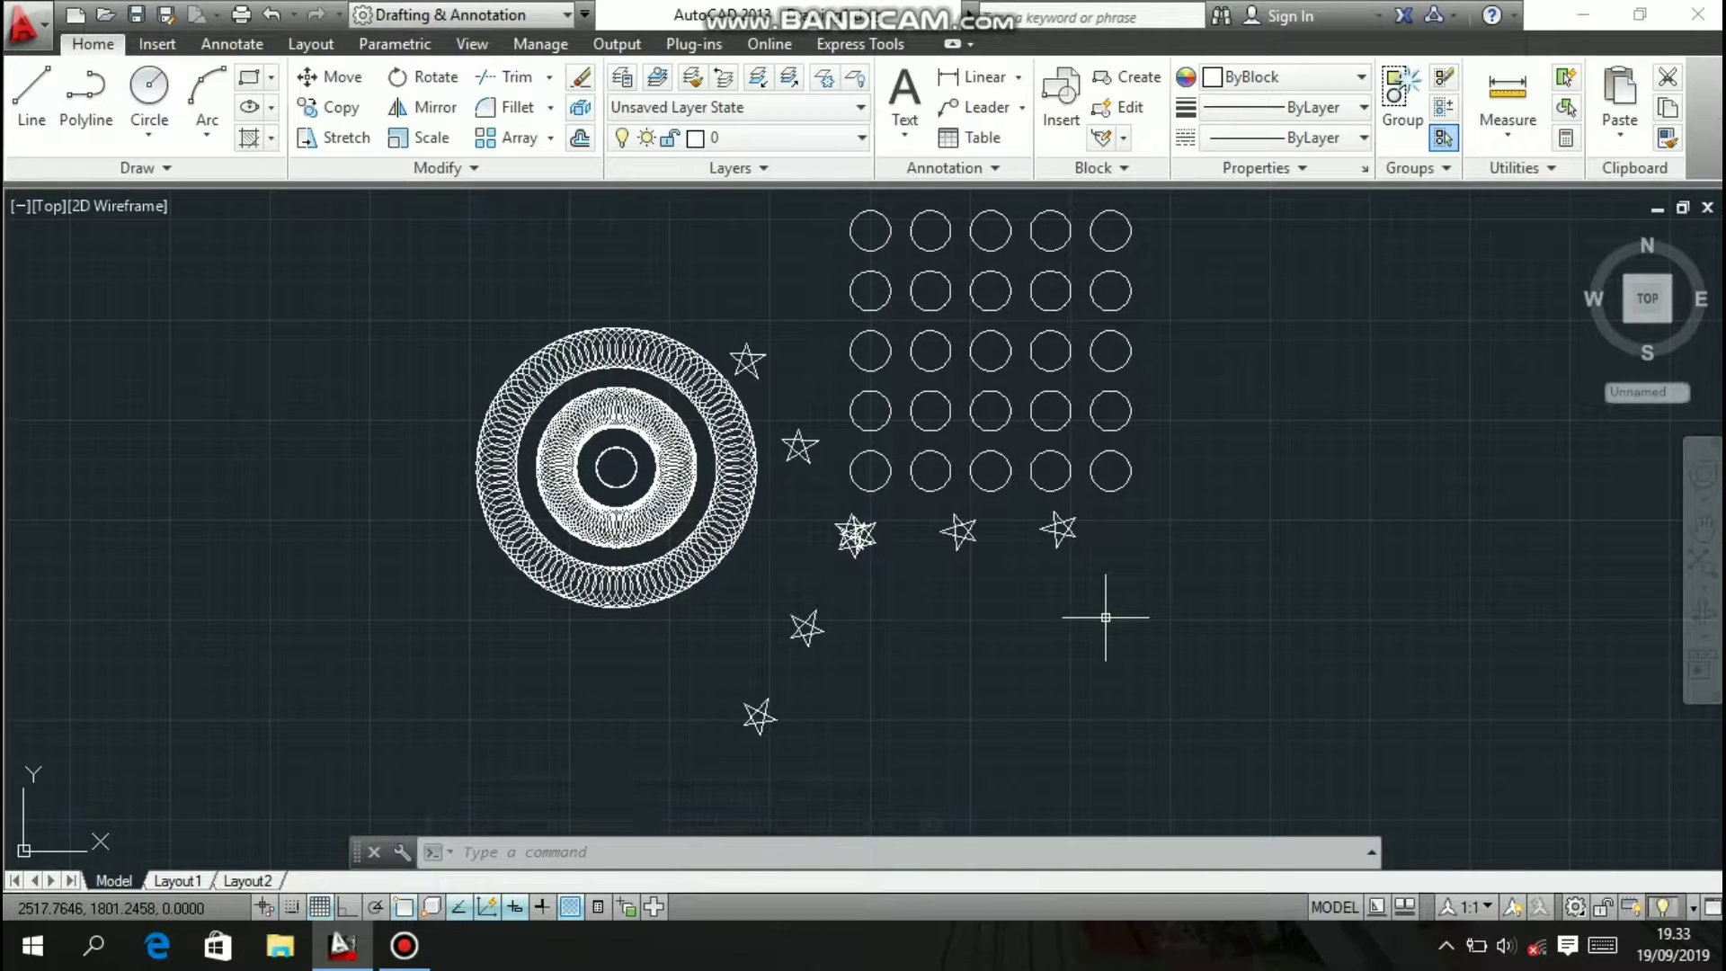
middle_drag(1109, 609, 1109, 647)
click(886, 585)
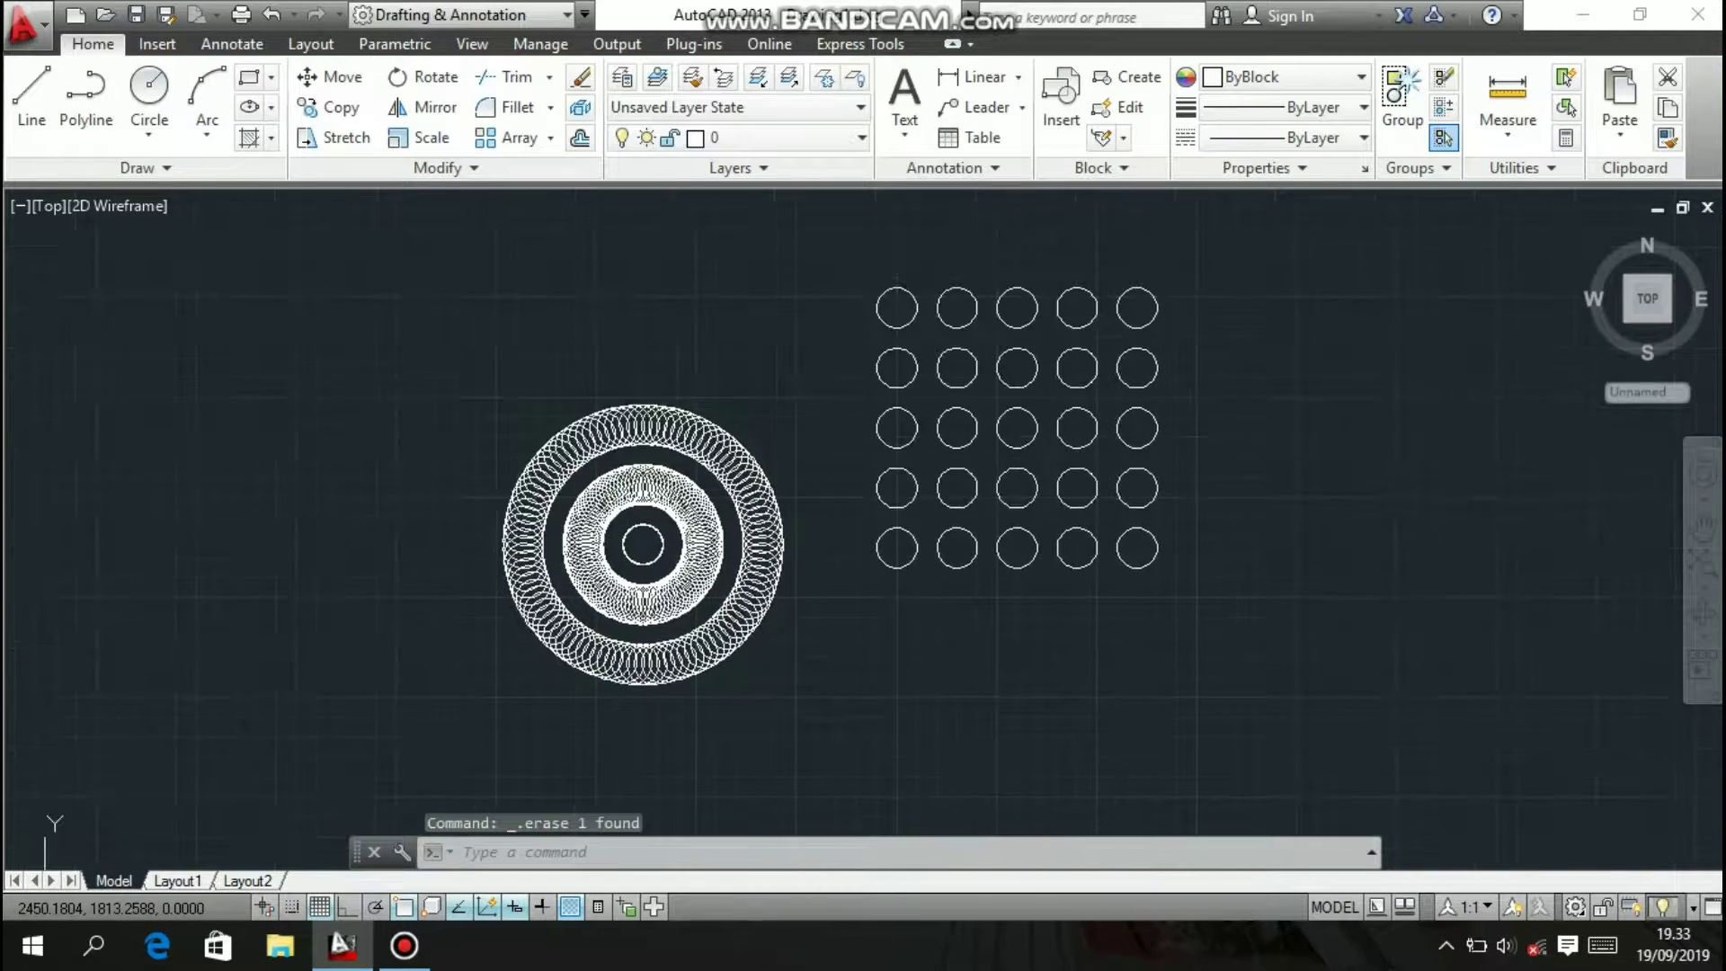
- Move the rectangular circle array by its middle circle to just right of the concentric circle pattern, roughly level with the pattern's center
scroll(994, 662, up, 3)
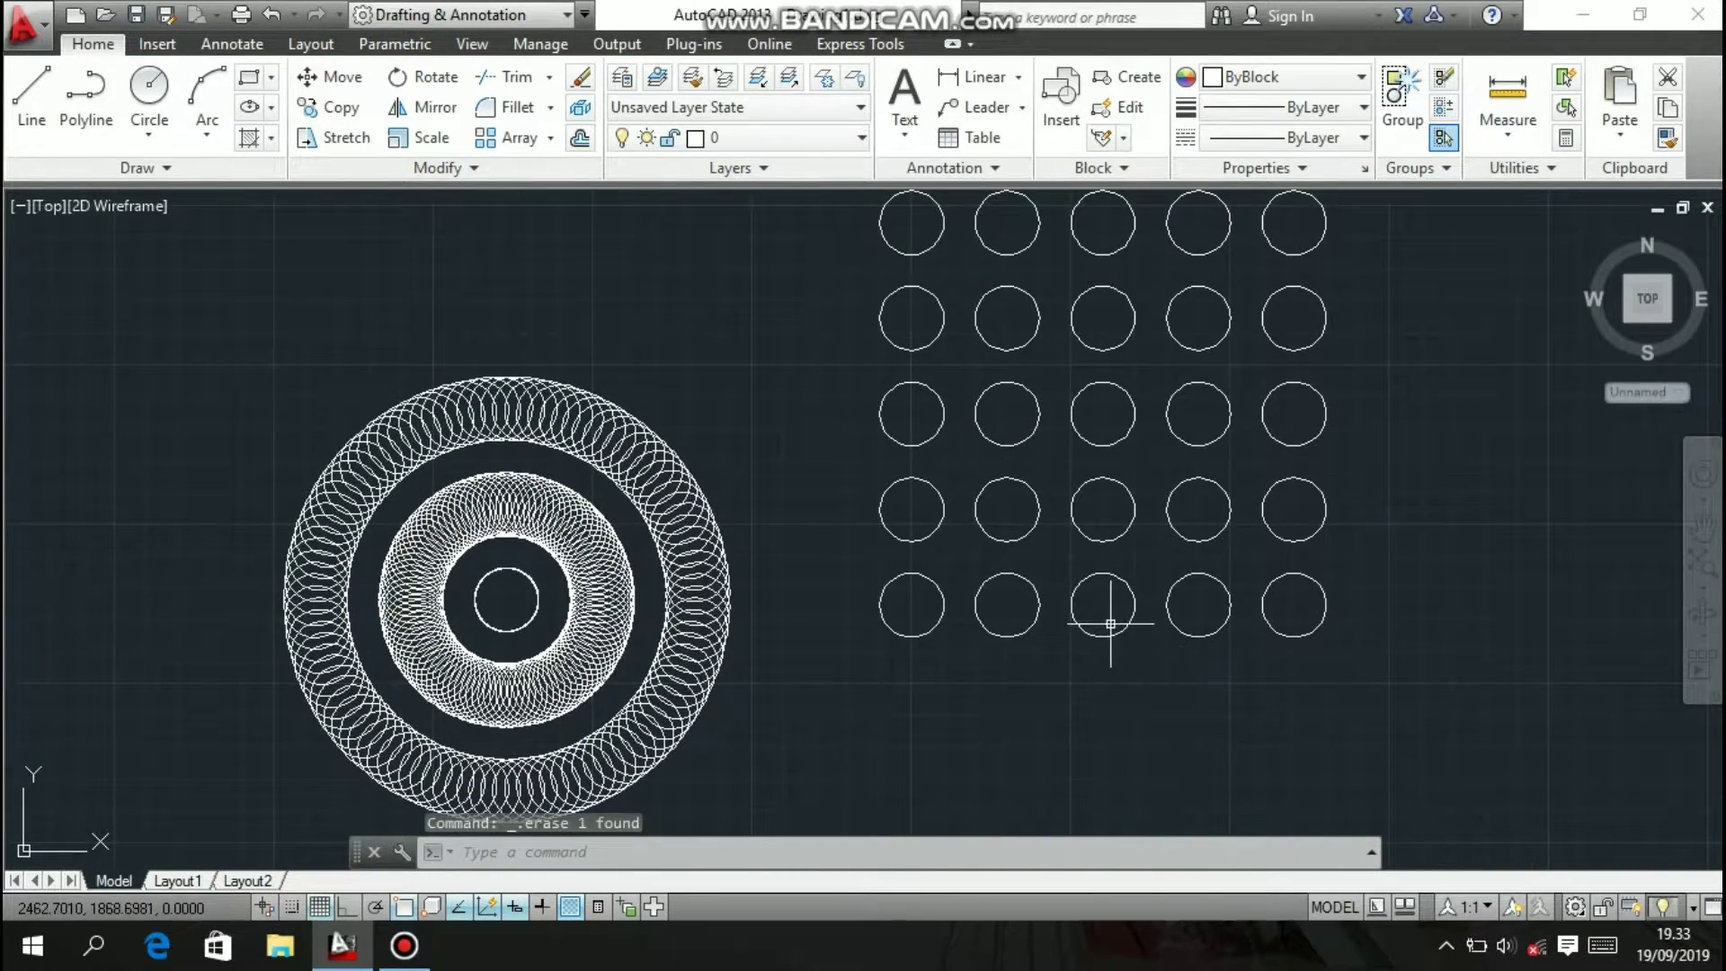
click(1110, 623)
click(1117, 655)
click(1117, 635)
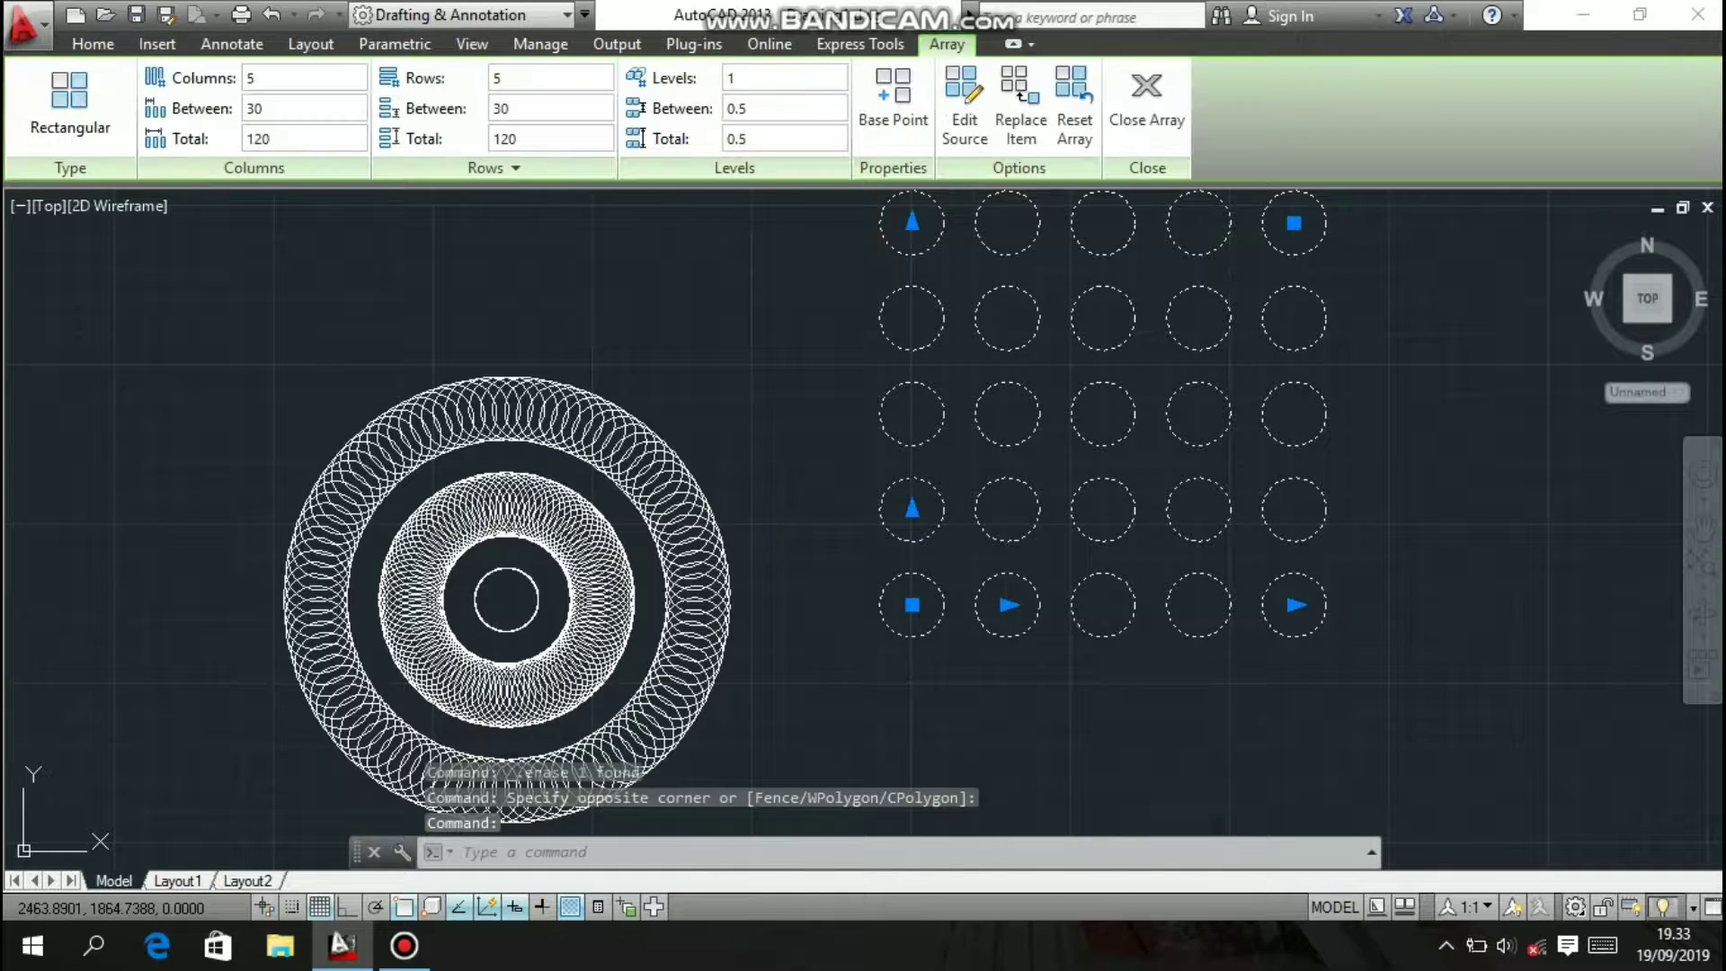
text(m)
key(Return)
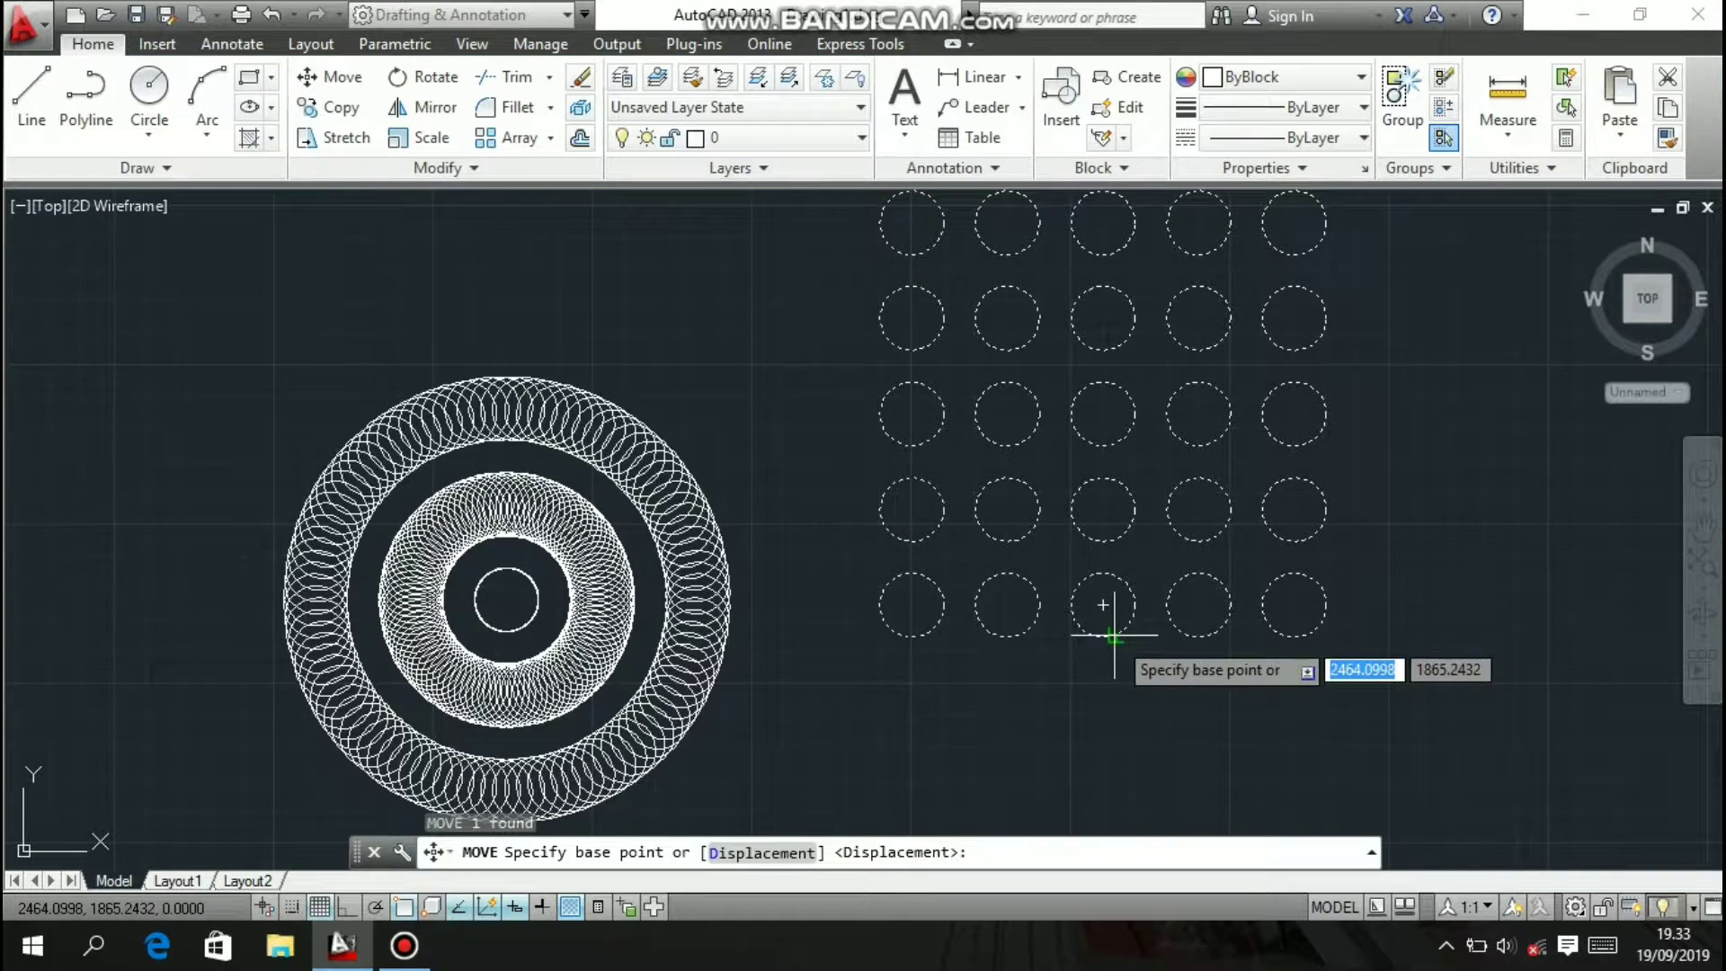
scroll(1106, 401, down, 2)
click(1101, 411)
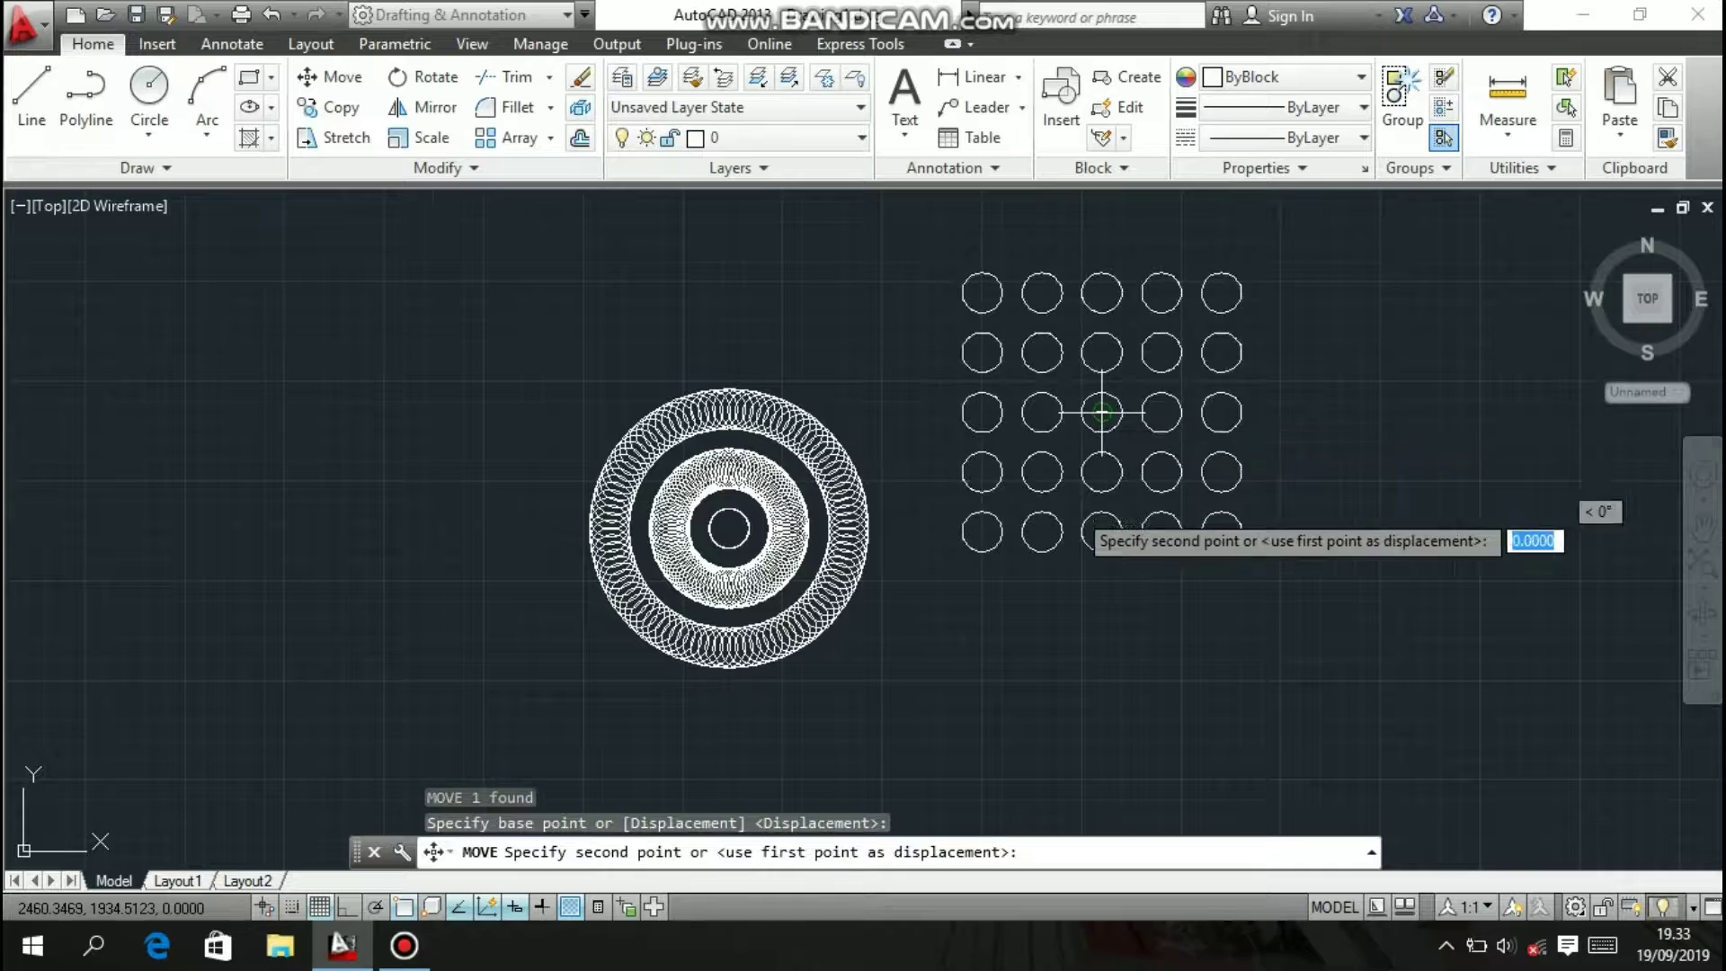
click(1018, 527)
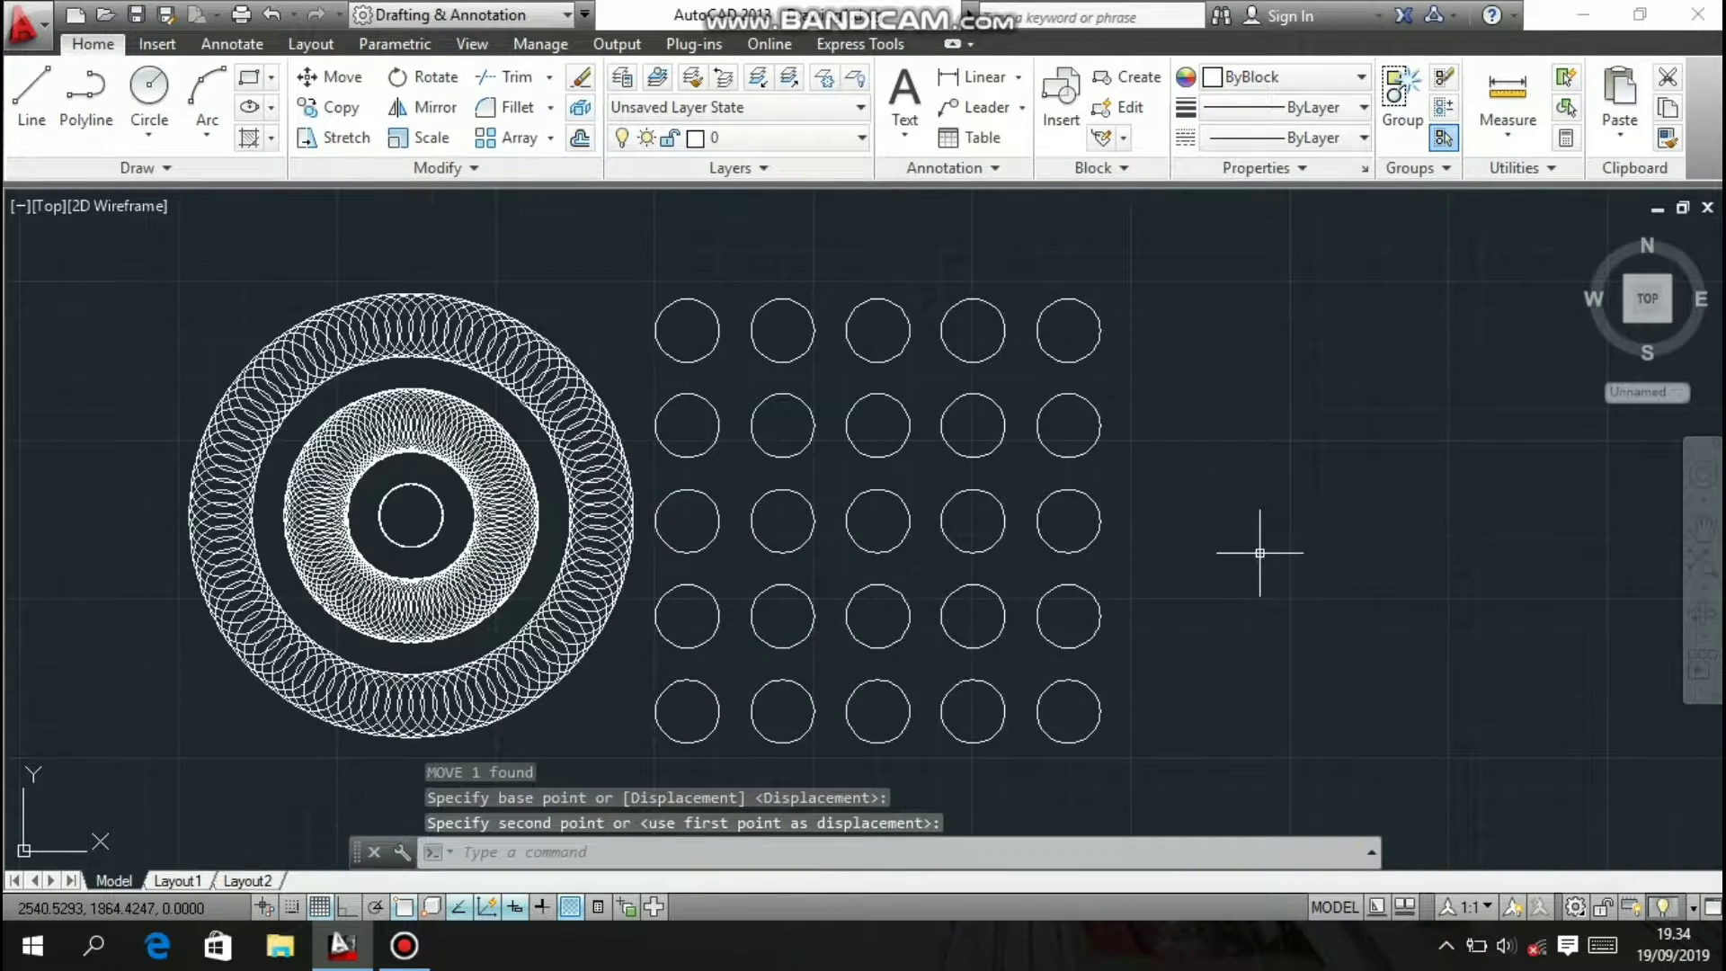
- Spin the view of both circle arrays with Continuous Orbit, then exit the orbit
scroll(953, 575, up, 3)
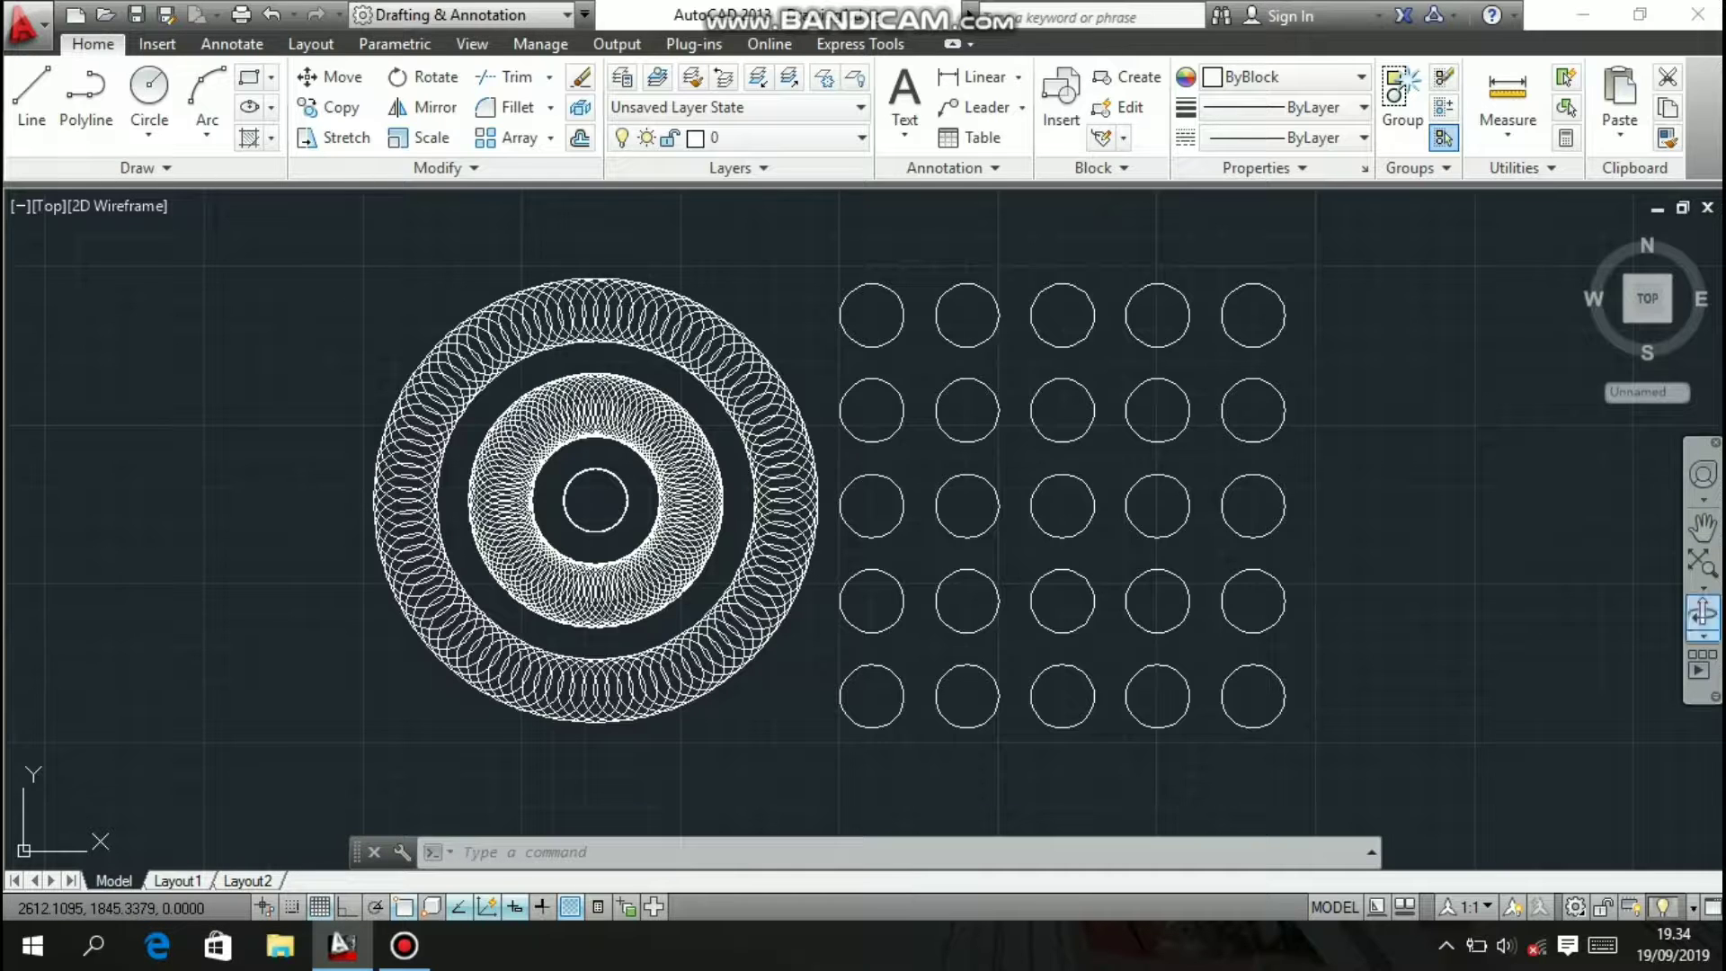
click(1702, 635)
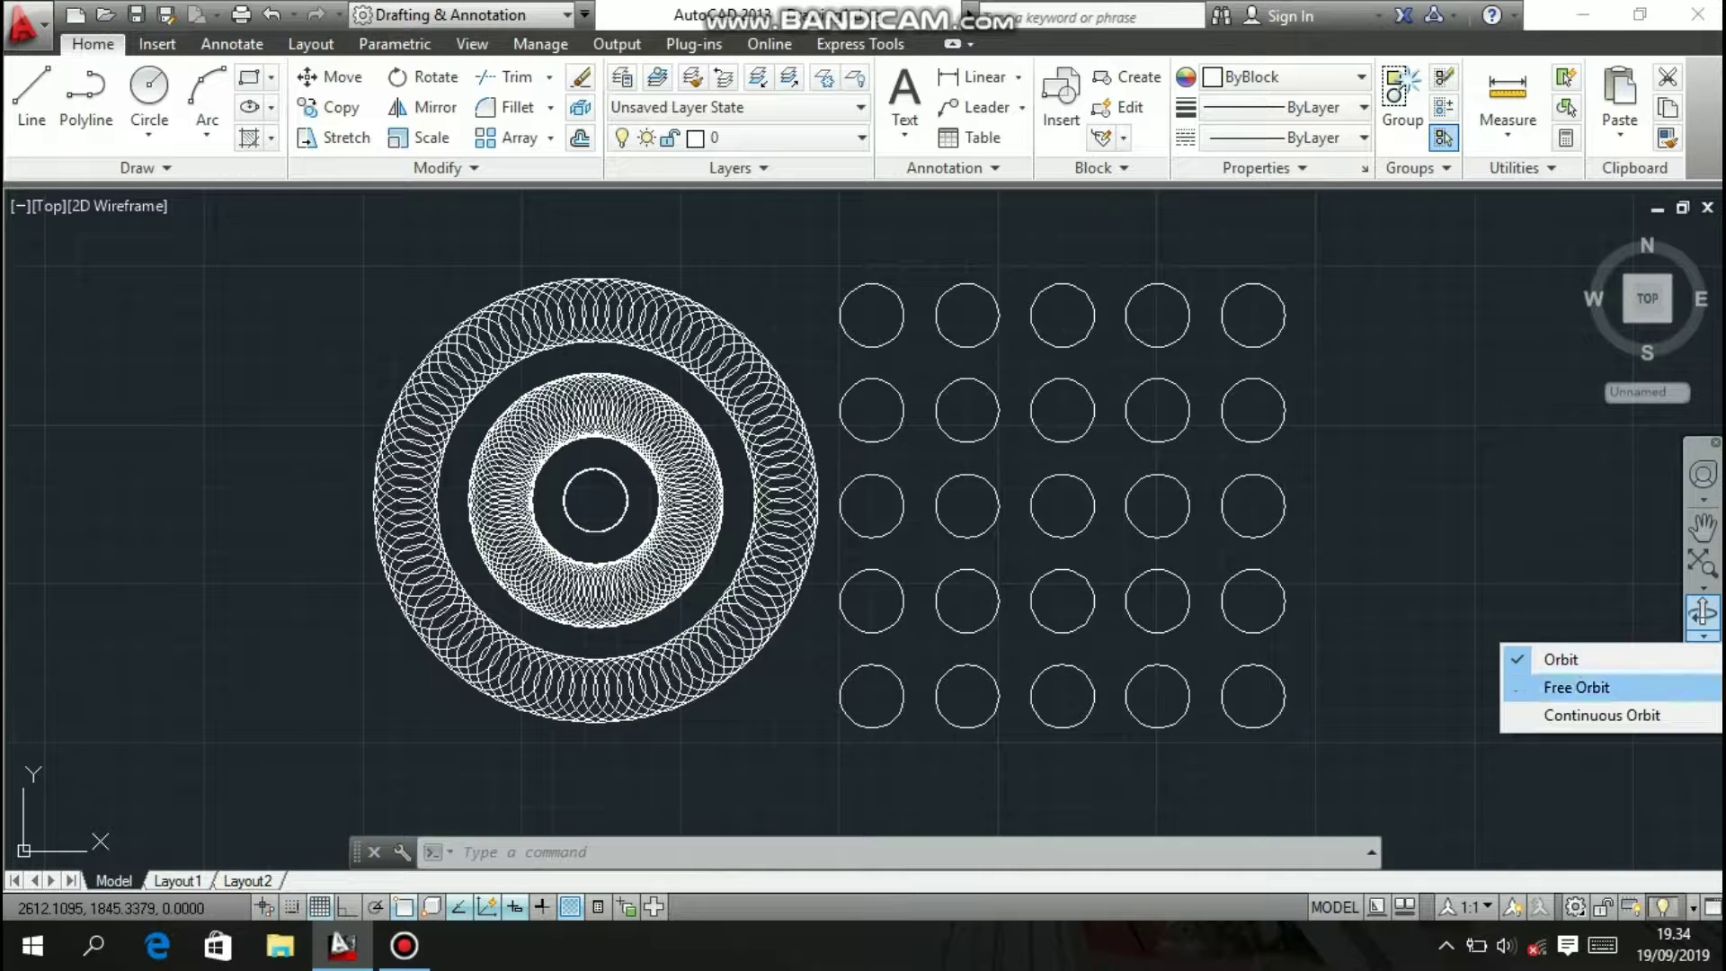
click(1601, 714)
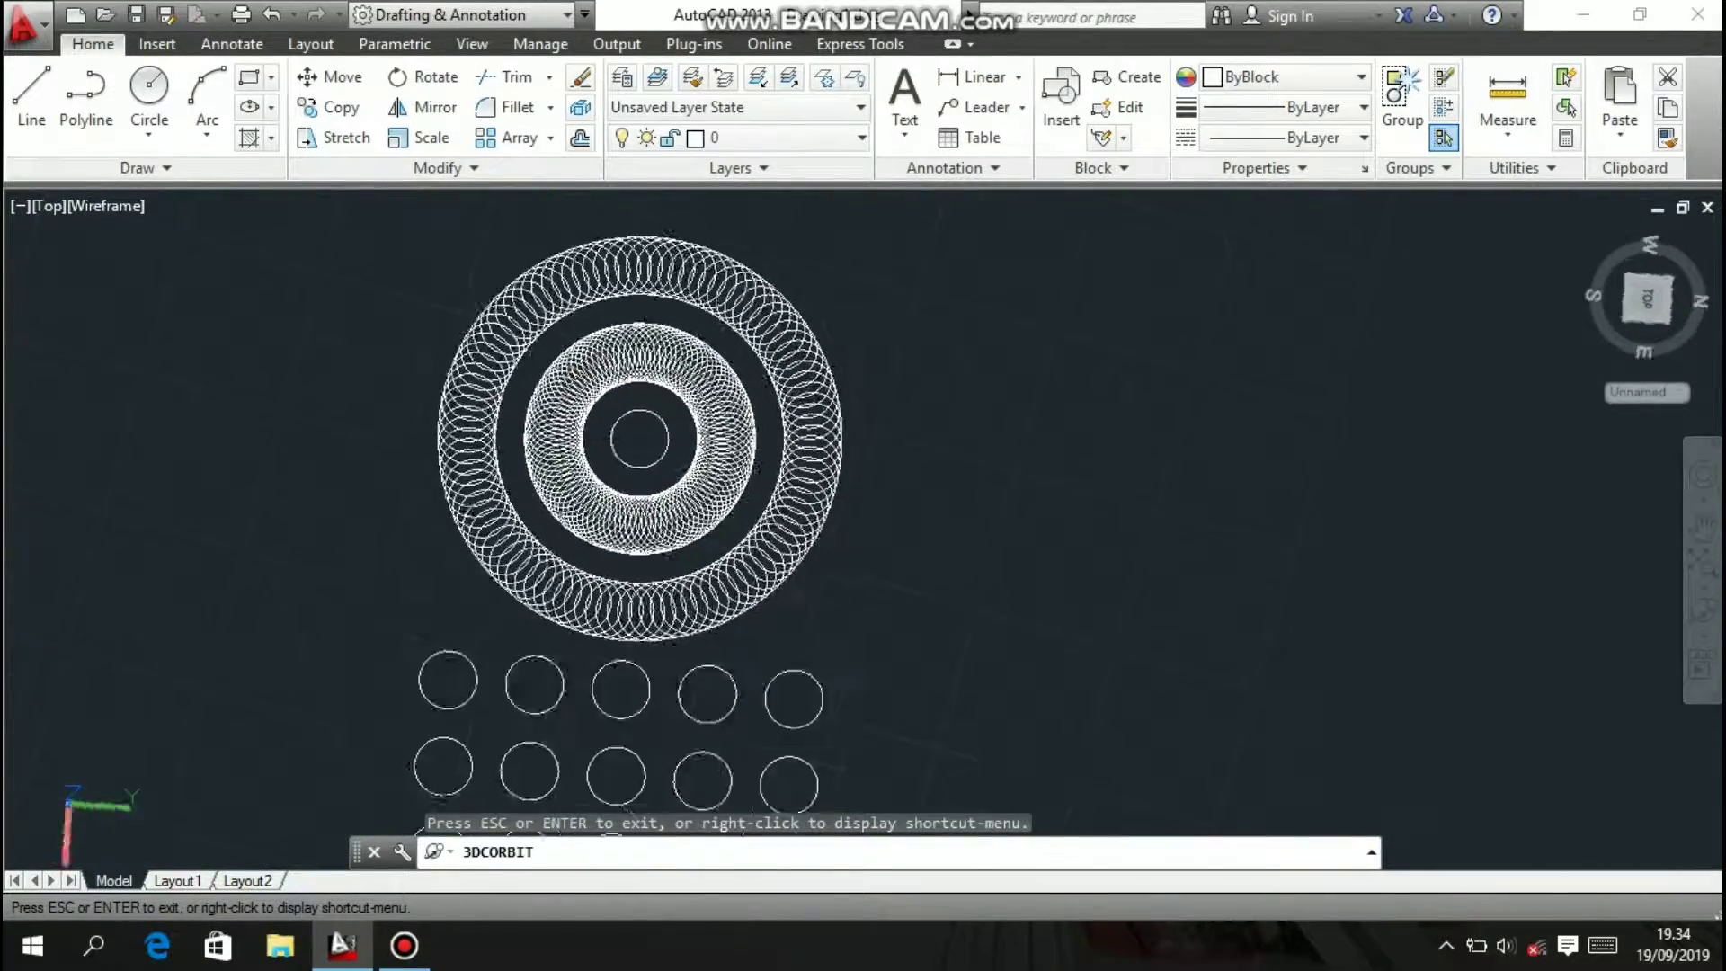
right_click(1166, 565)
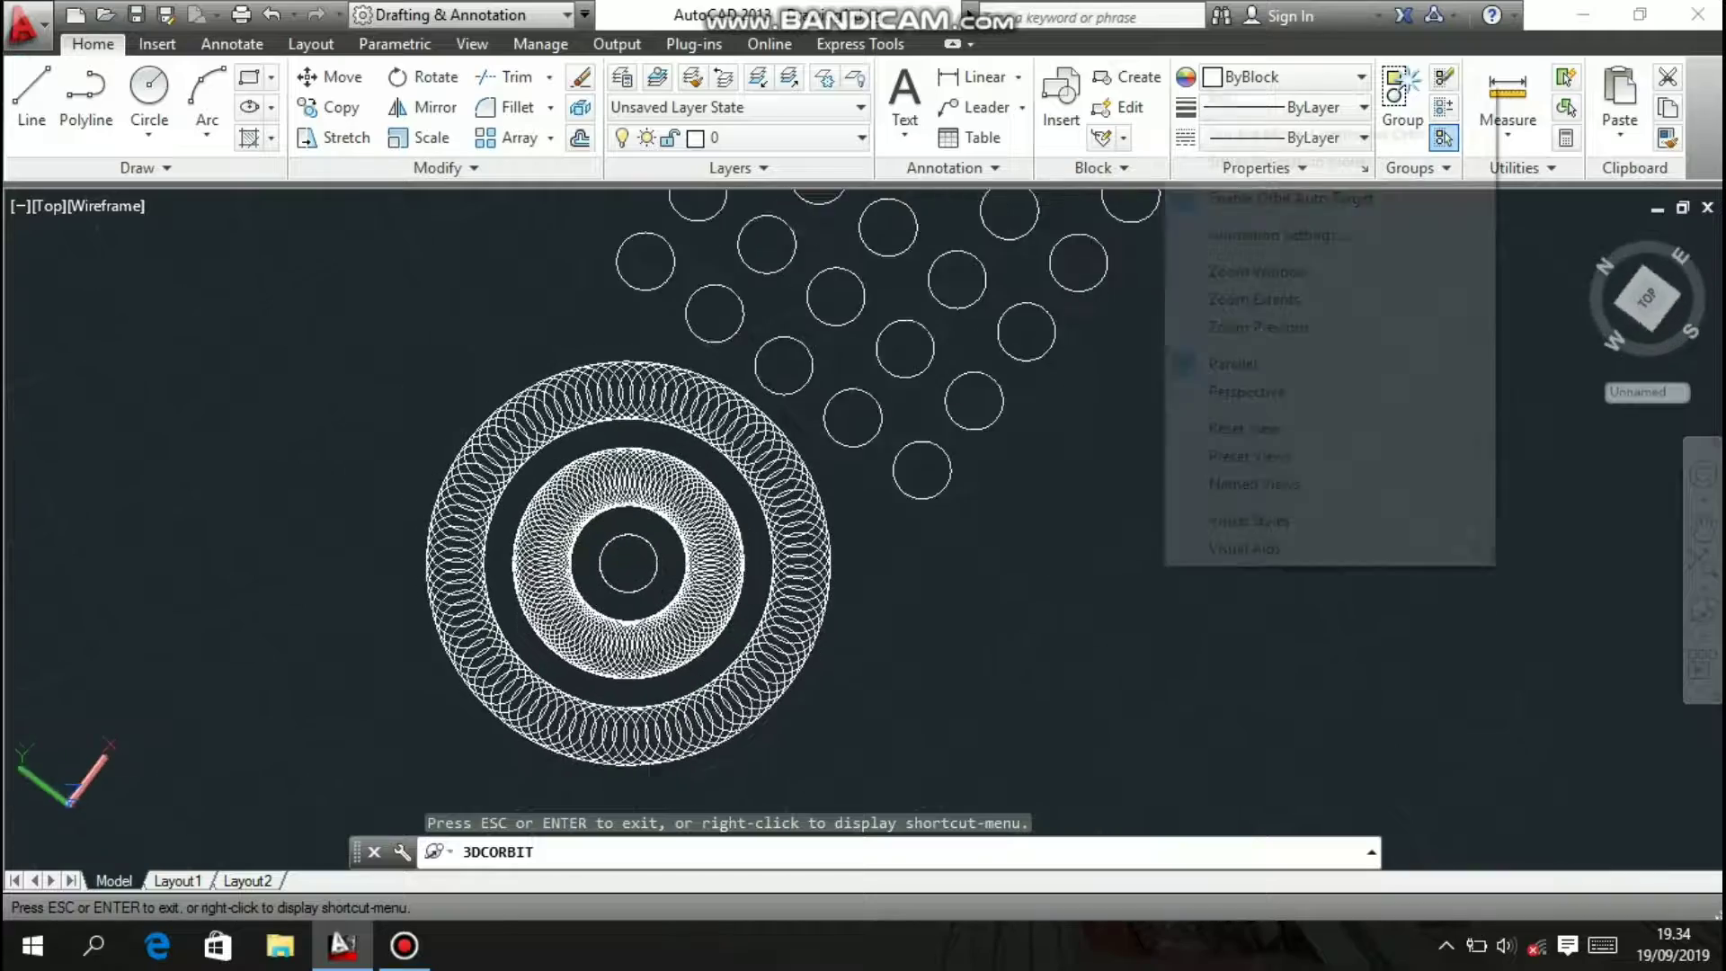
click(1222, 97)
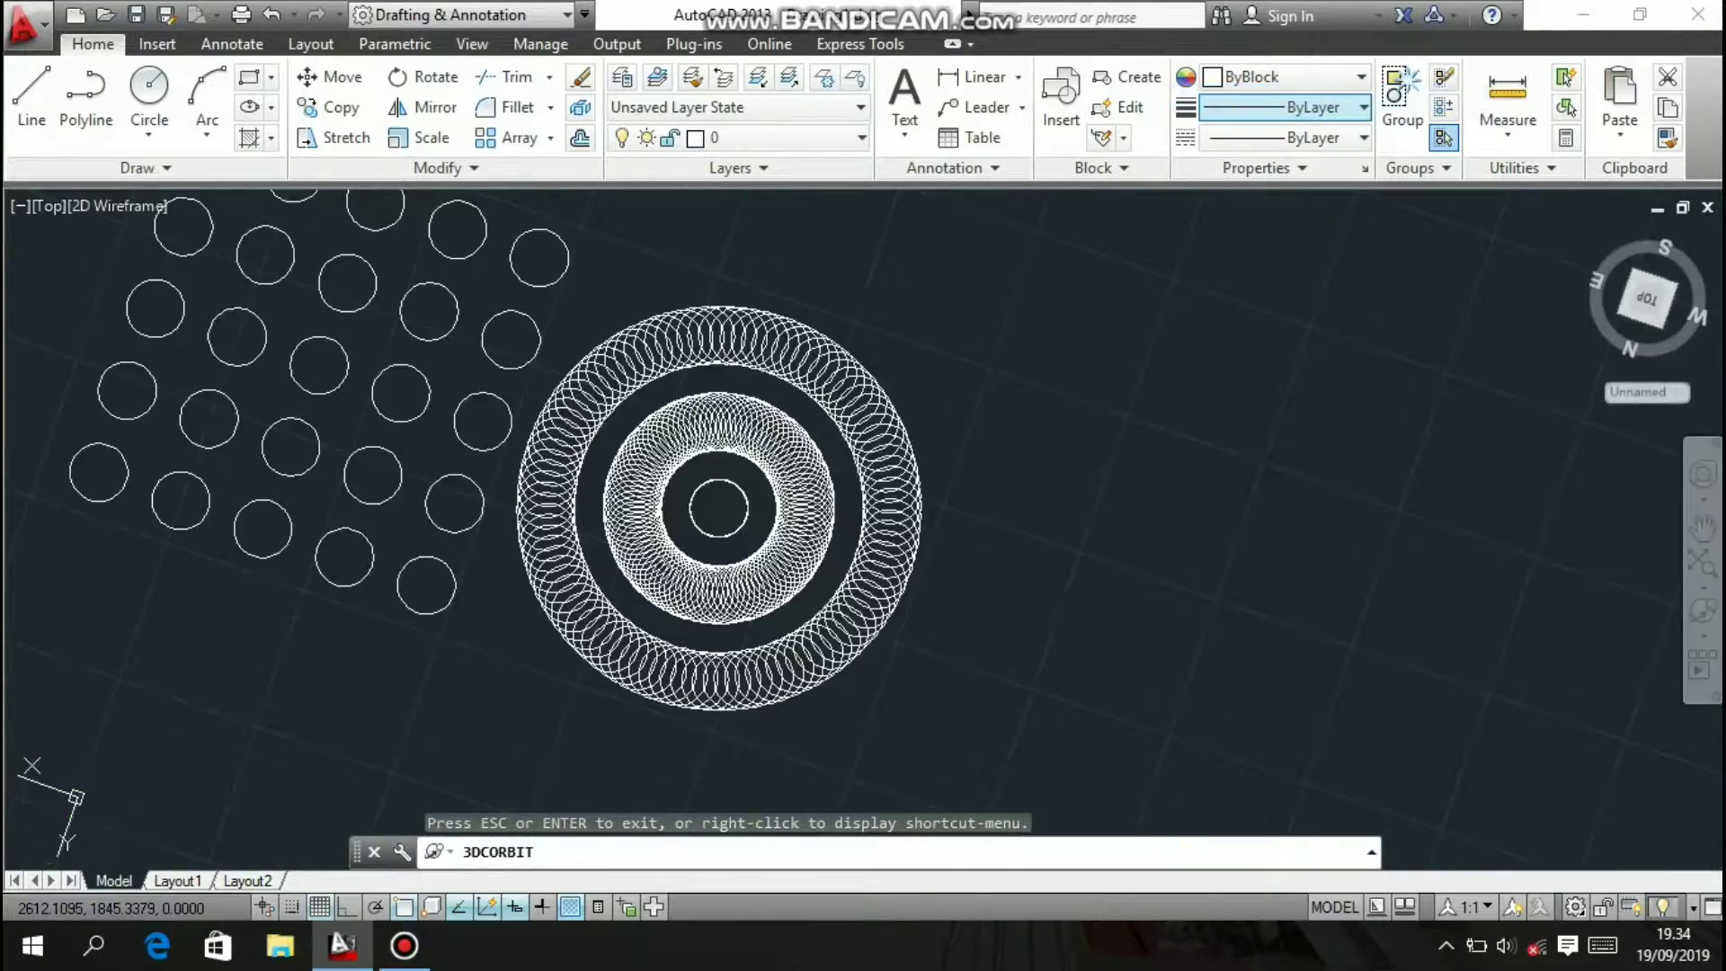